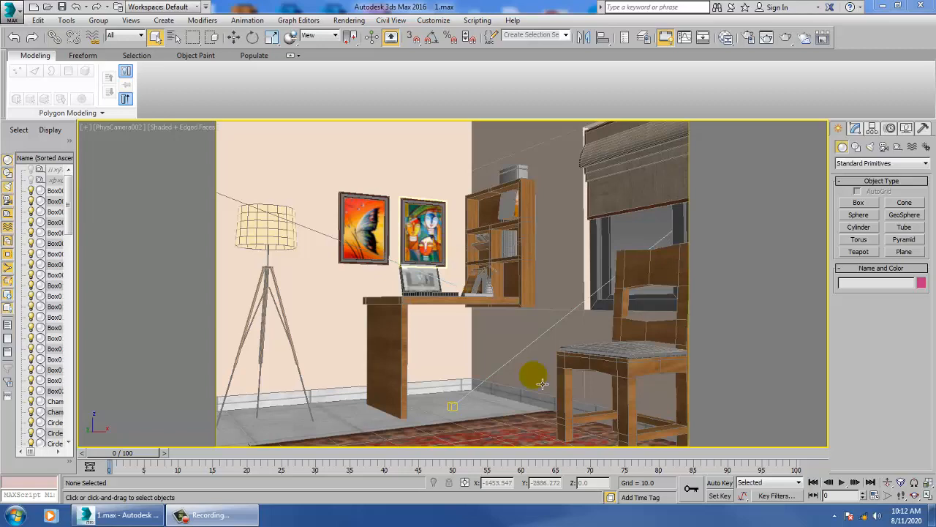
# Step: Try the Realistic display style in the PhysCamera002 viewport and return it to Shaded
pyautogui.click(196, 131)
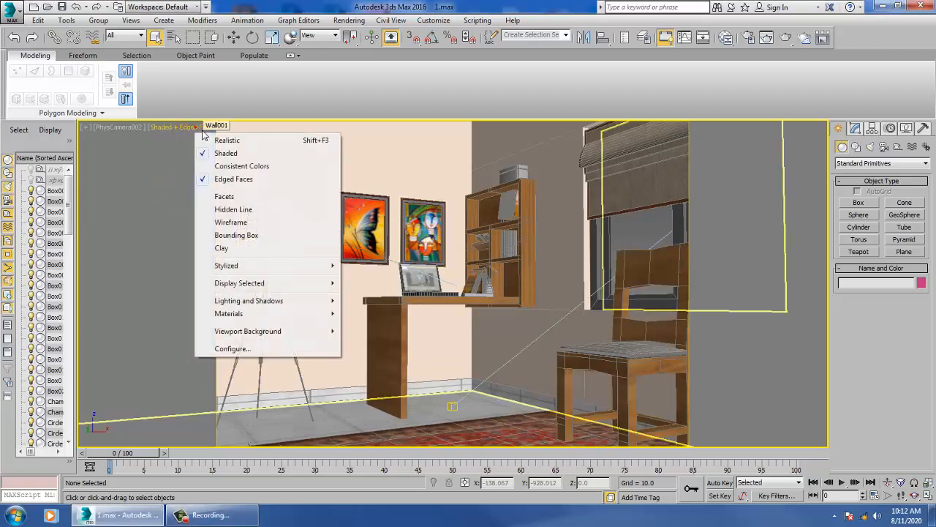
pyautogui.click(218, 139)
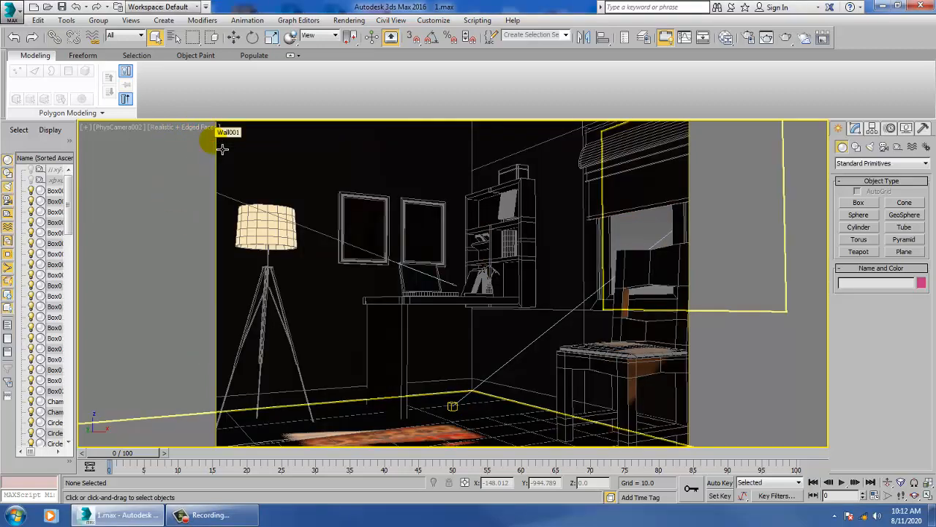
pyautogui.click(182, 127)
pyautogui.click(210, 153)
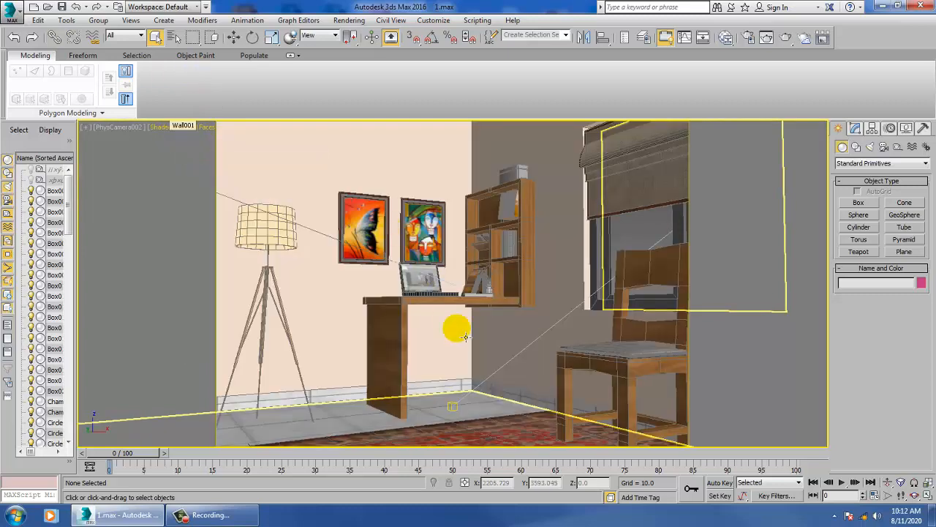
# Step: Examine the whole furnished room and its window wall from outside in a perspective view
pyautogui.click(504, 335)
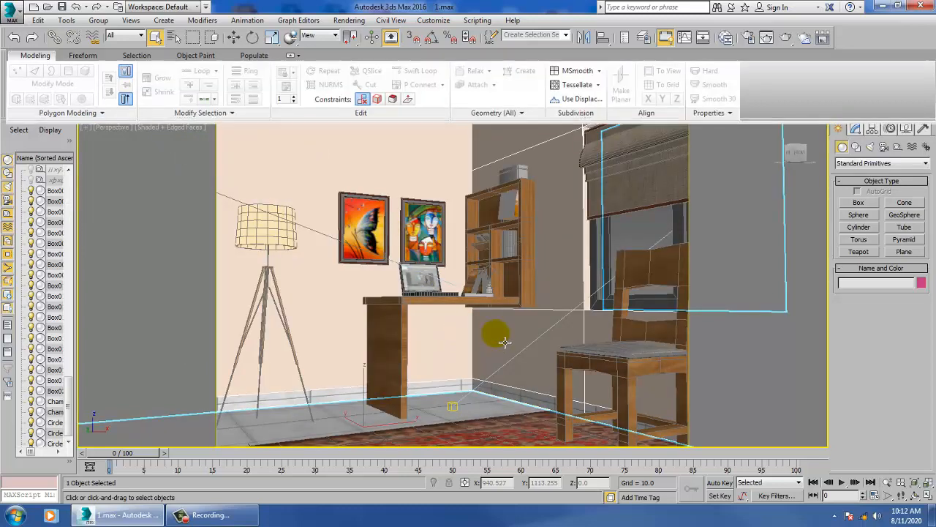
pyautogui.press('z')
pyautogui.scroll(-6, 496, 317)
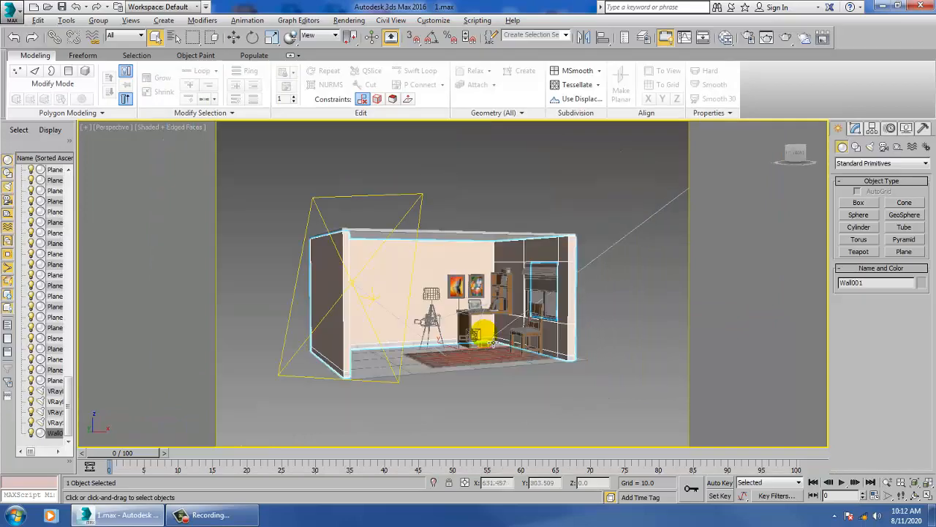
pyautogui.scroll(-3, 533, 320)
pyautogui.scroll(8, 532, 320)
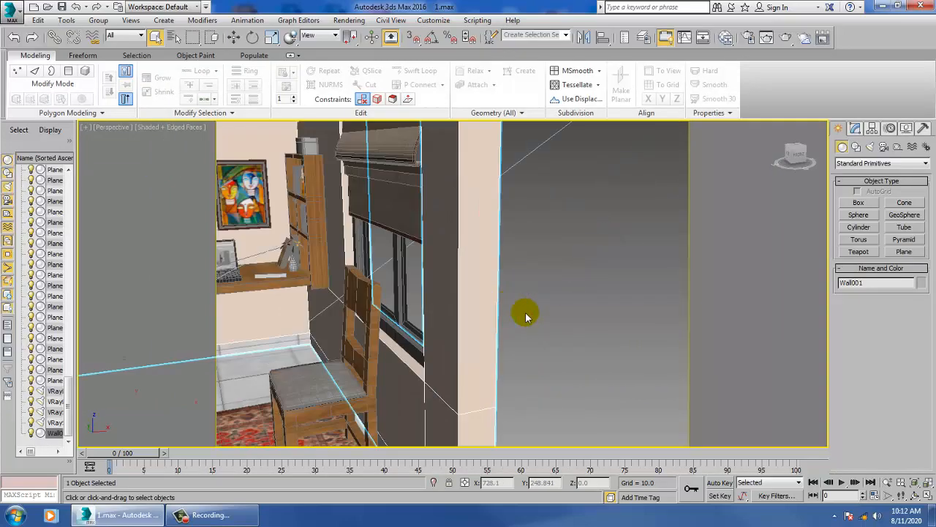
pyautogui.scroll(-3, 512, 285)
pyautogui.scroll(-3, 562, 313)
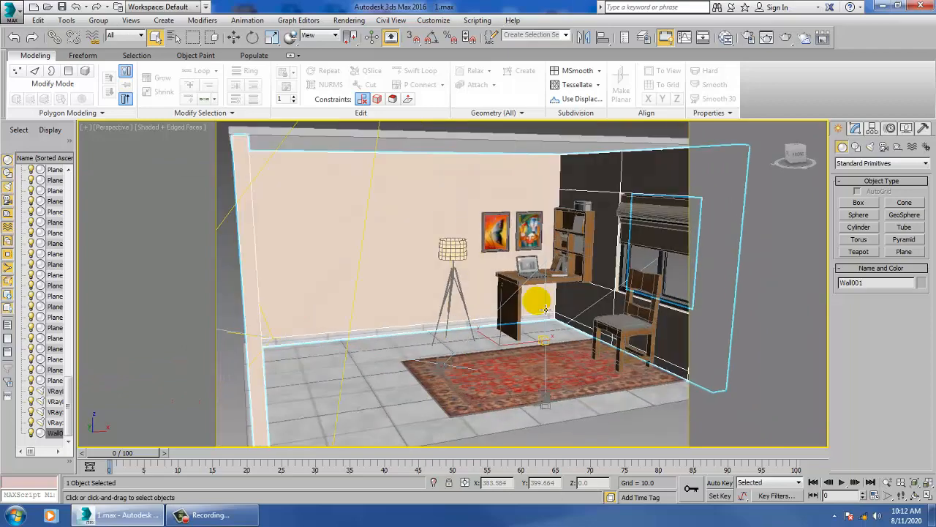
# Step: Return the viewport to the PhysCamera002 view and render the room
pyautogui.press('c')
pyautogui.click(439, 180)
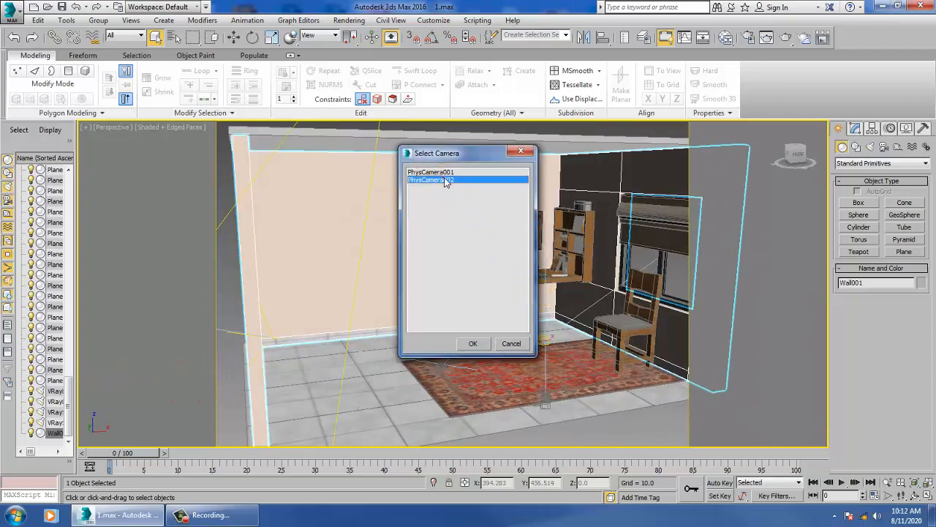
pyautogui.doubleClick(439, 180)
pyautogui.click(350, 19)
pyautogui.click(366, 35)
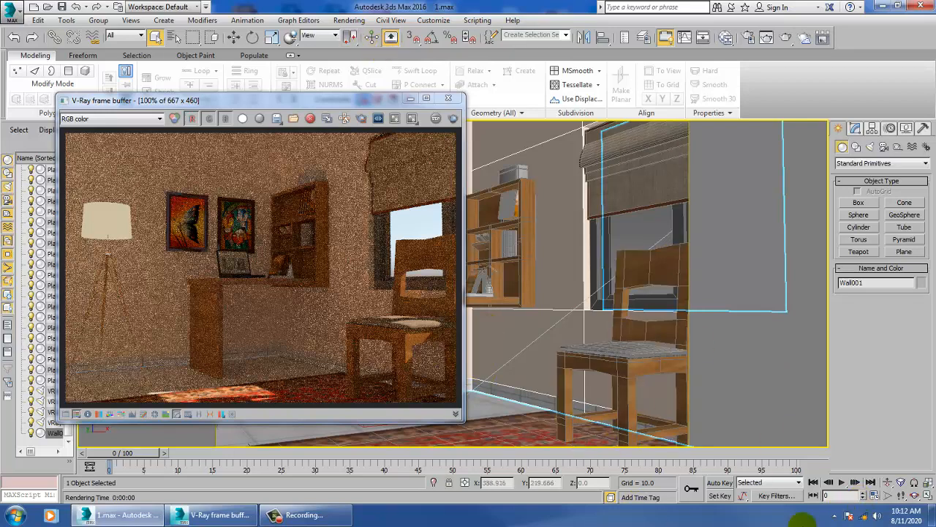
# Step: Check and refresh the computer's available wireless networks to get an internet connection
pyautogui.click(864, 516)
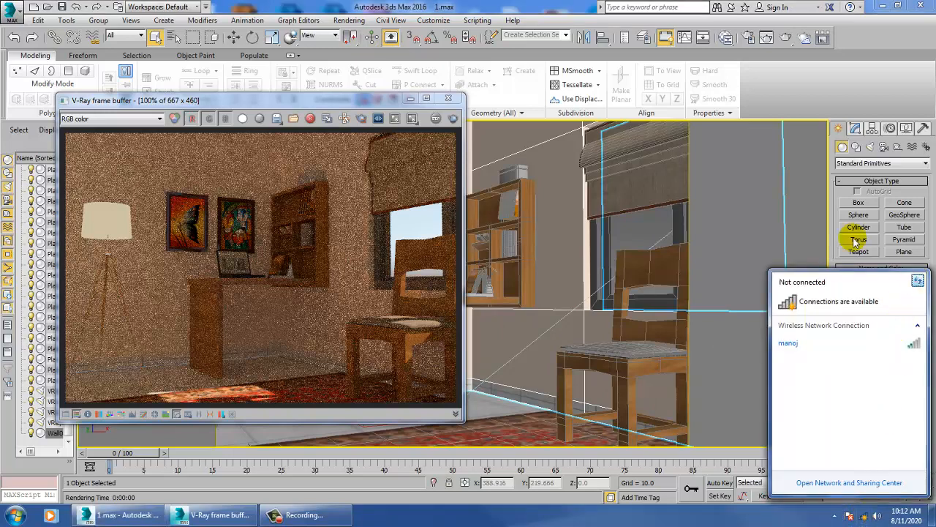
pyautogui.click(810, 229)
pyautogui.click(864, 517)
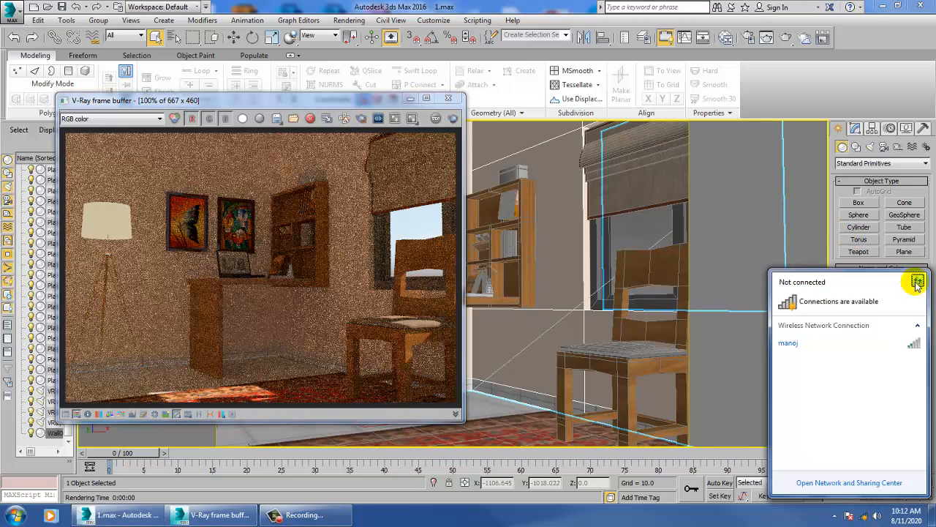
pyautogui.click(812, 229)
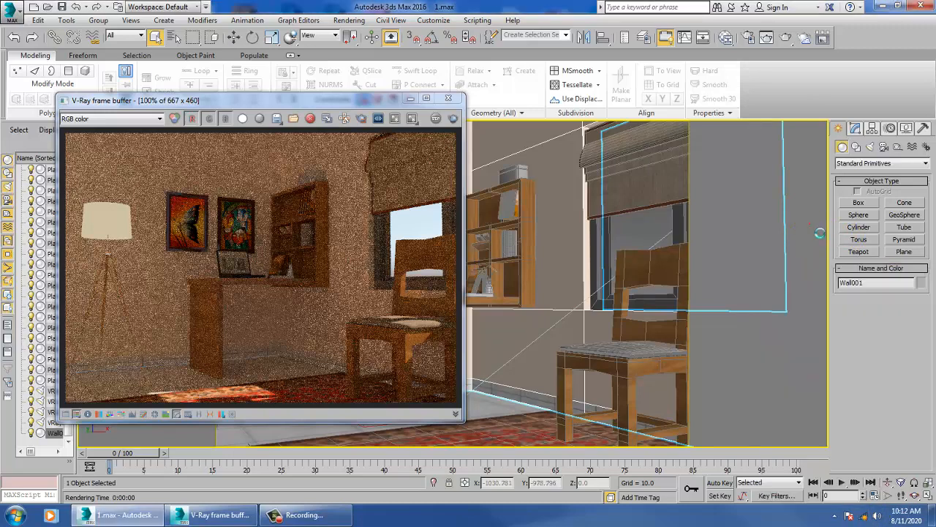
pyautogui.click(864, 516)
pyautogui.click(864, 517)
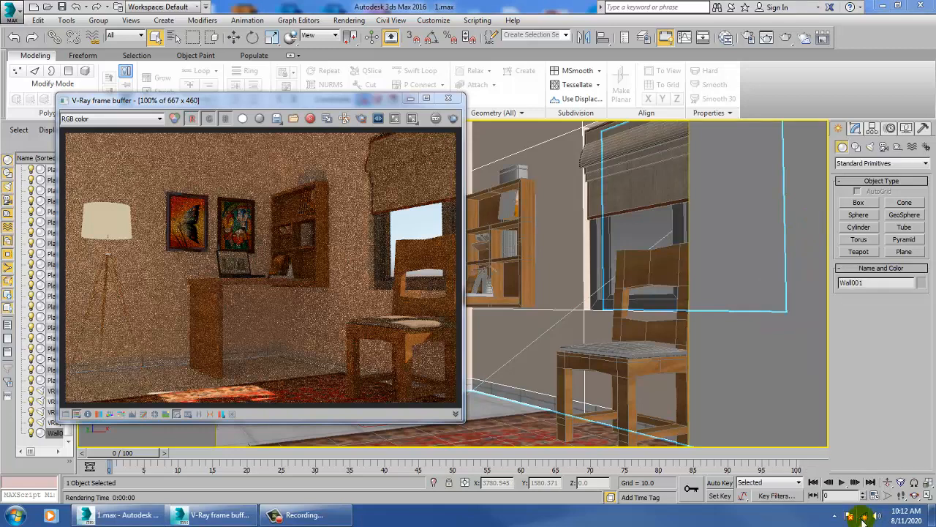
pyautogui.click(864, 516)
pyautogui.click(918, 282)
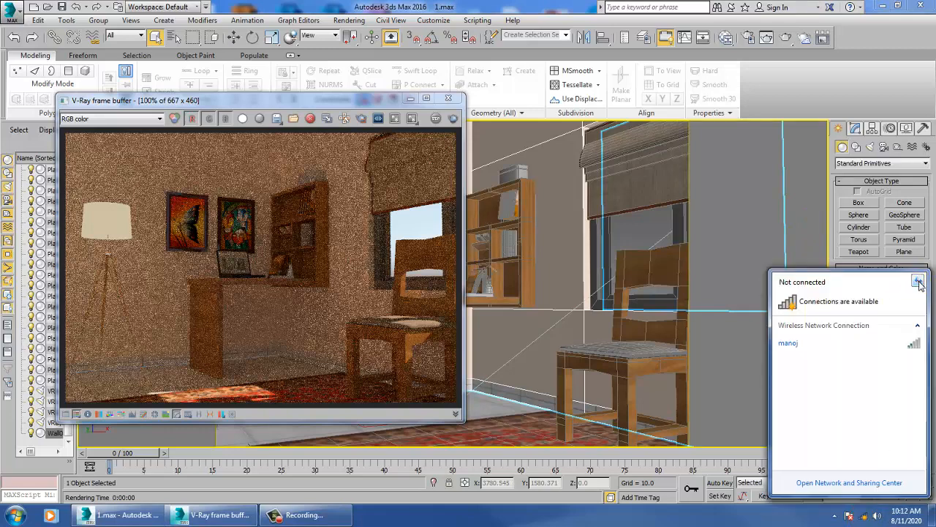
pyautogui.click(823, 226)
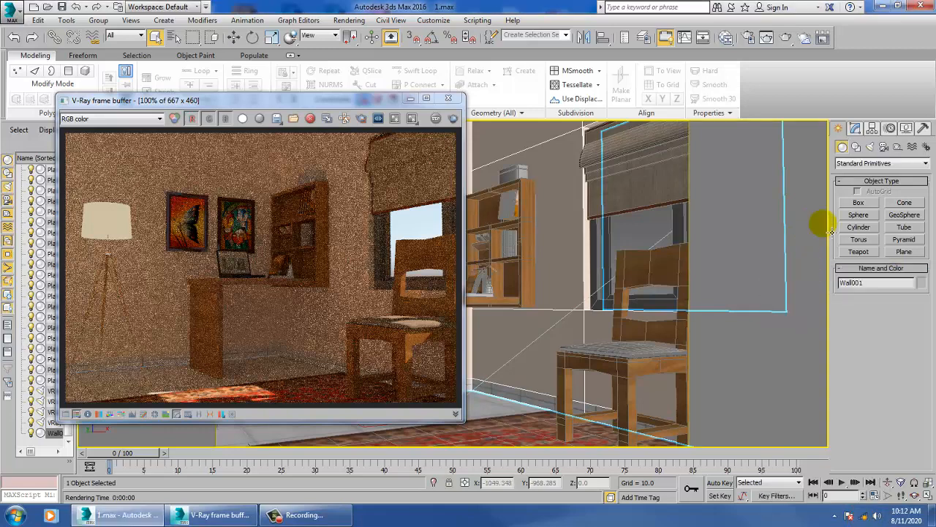
pyautogui.click(870, 513)
pyautogui.click(868, 514)
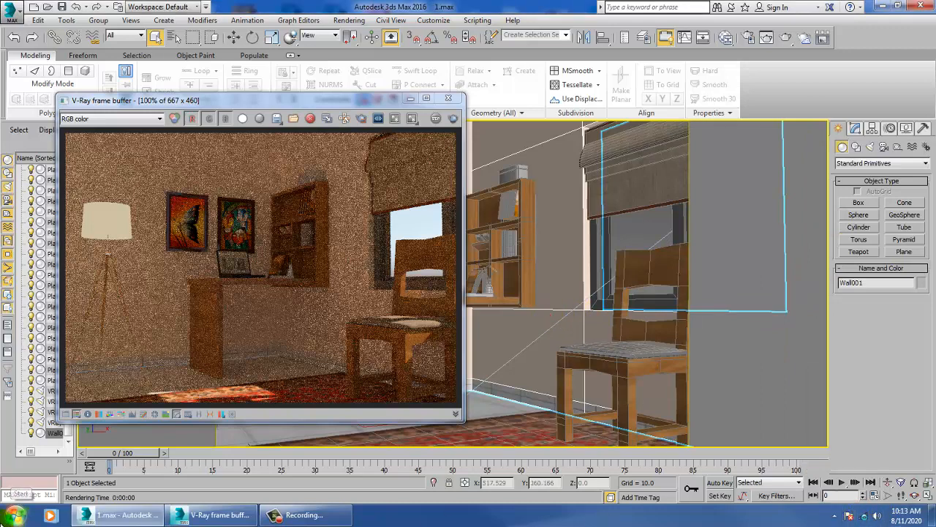
# Step: Try to launch Google Chrome while the render window stays open
pyautogui.click(16, 516)
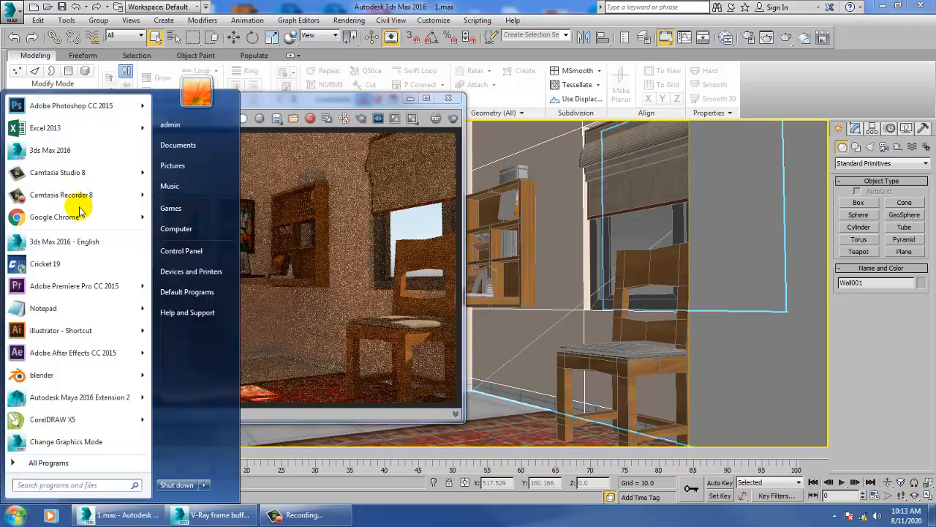
pyautogui.click(540, 315)
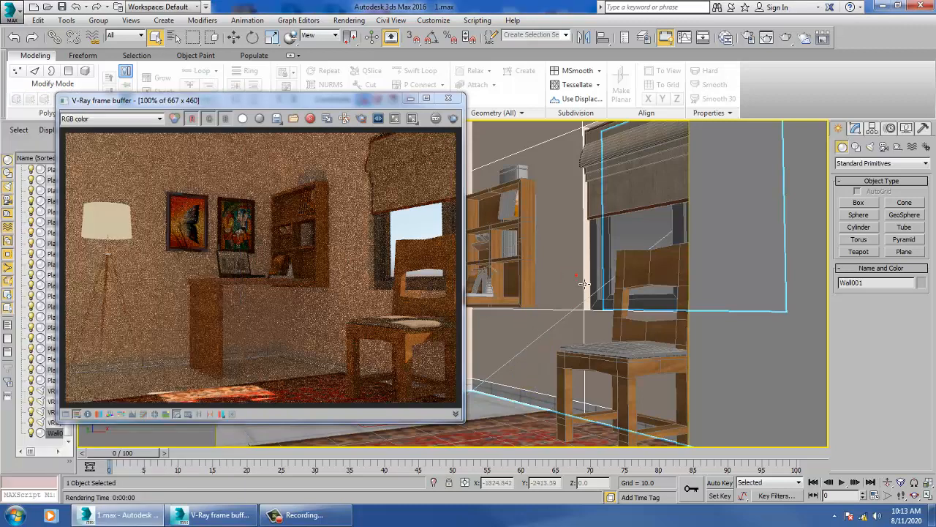
pyautogui.click(16, 516)
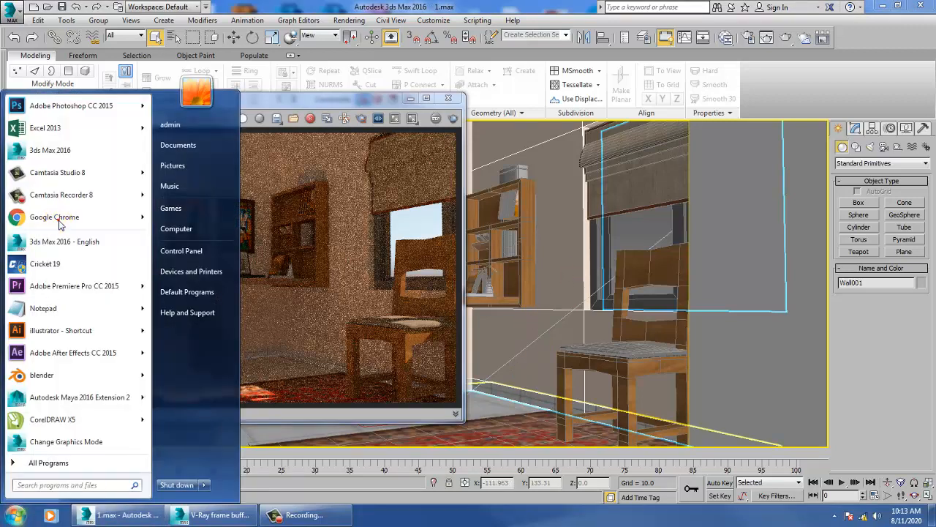
pyautogui.click(548, 281)
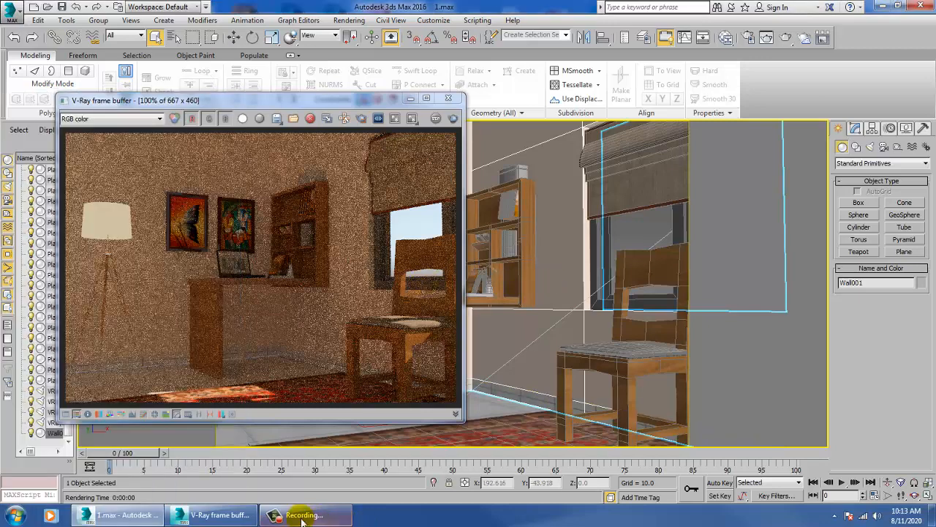
pyautogui.click(214, 515)
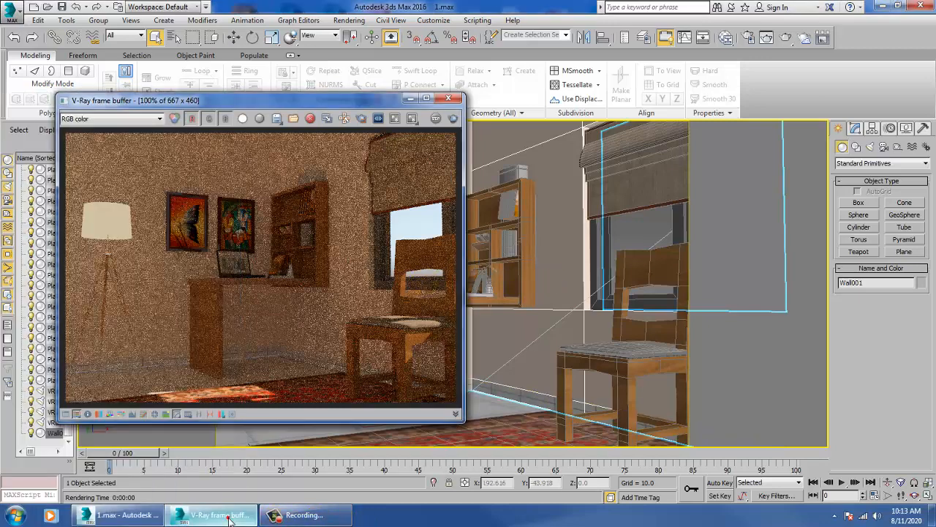
pyautogui.click(18, 517)
pyautogui.click(337, 359)
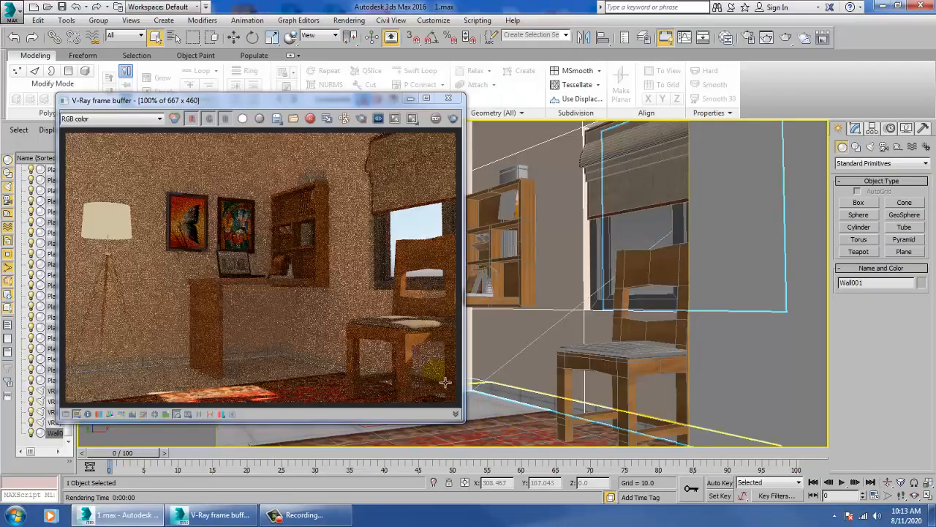
pyautogui.click(16, 516)
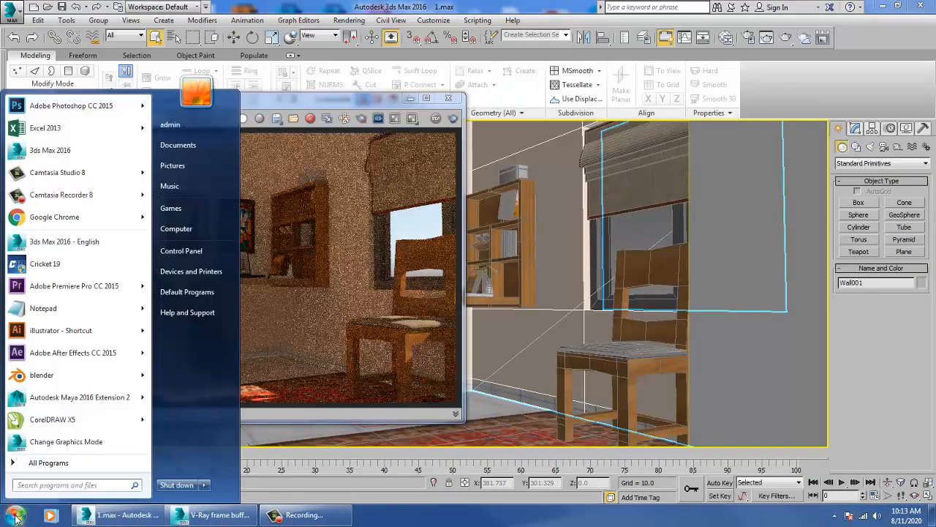
pyautogui.click(63, 218)
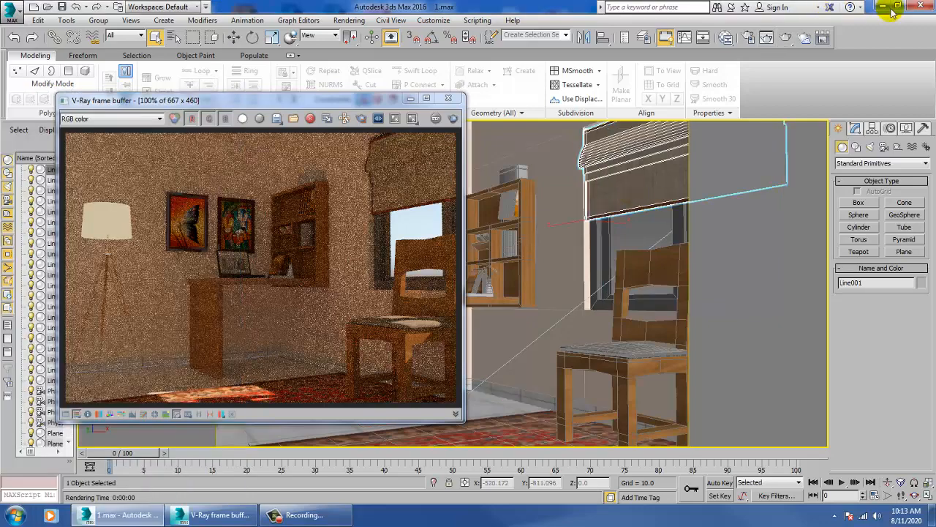
# Step: Minimize 3ds Max and switch to Google Chrome by opening the Untitled-1 HTML file from the desktop
pyautogui.click(887, 7)
pyautogui.rightClick(767, 66)
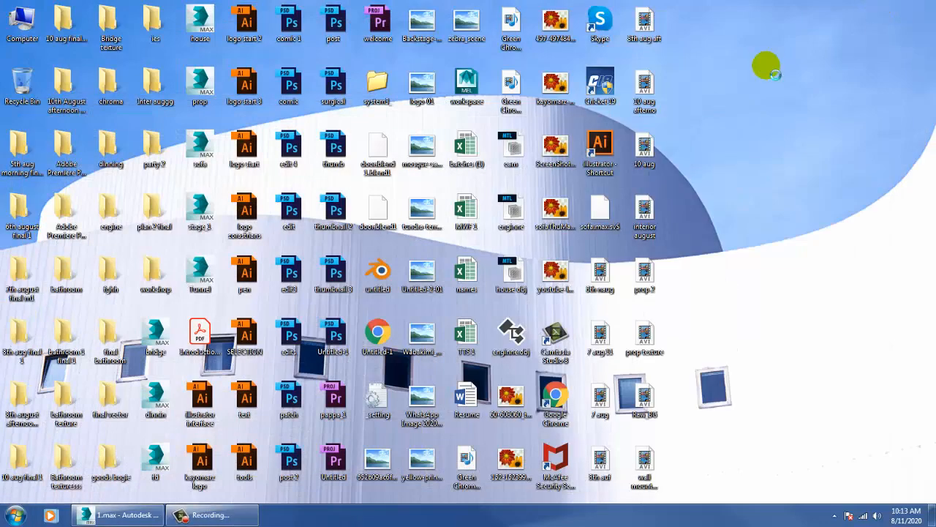
pyautogui.click(812, 99)
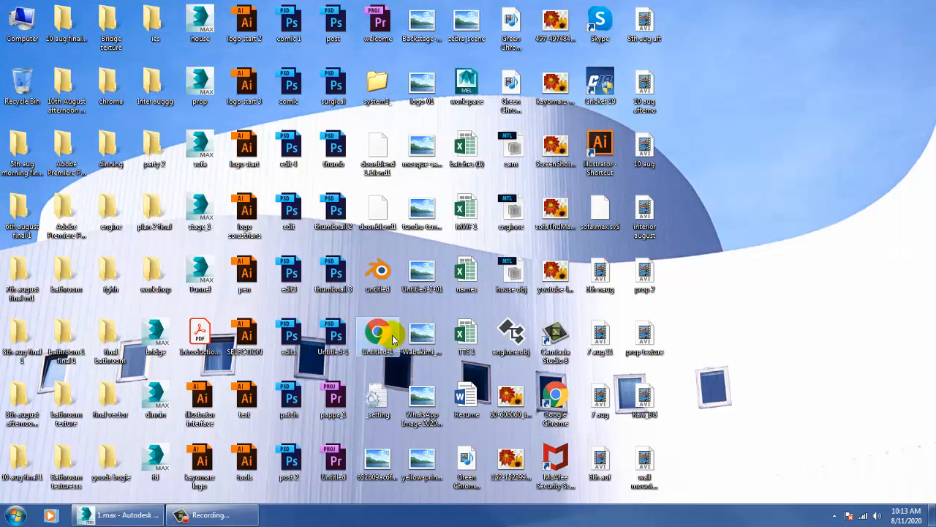
pyautogui.click(602, 358)
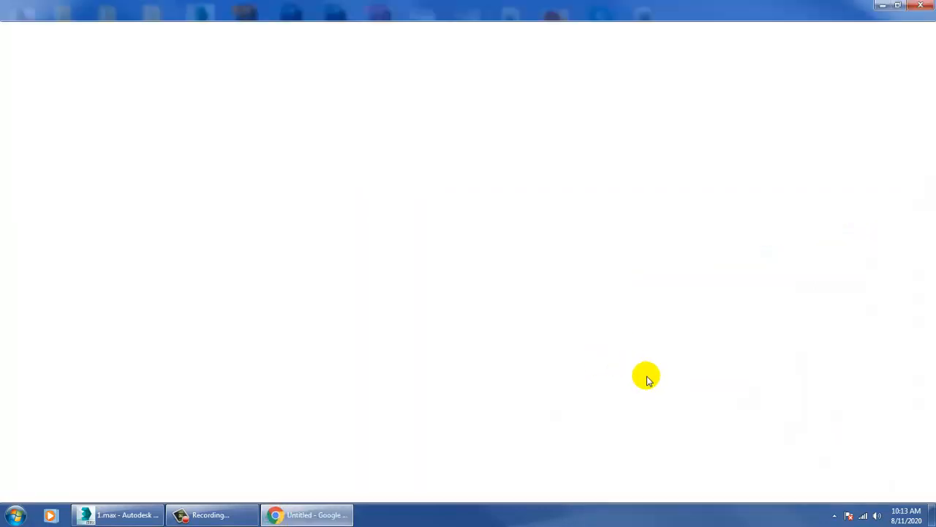
# Step: Go to google.com in the current browser tab
pyautogui.click(217, 35)
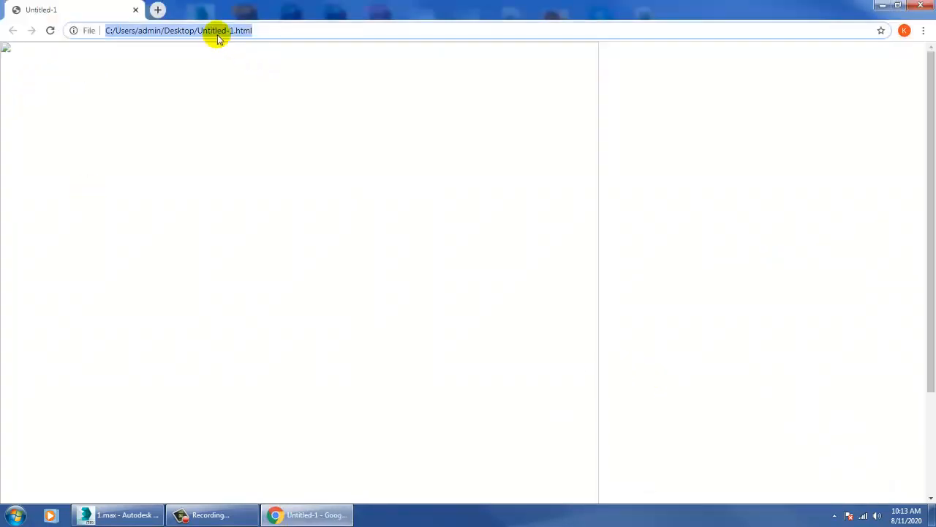
pyautogui.write('goog')
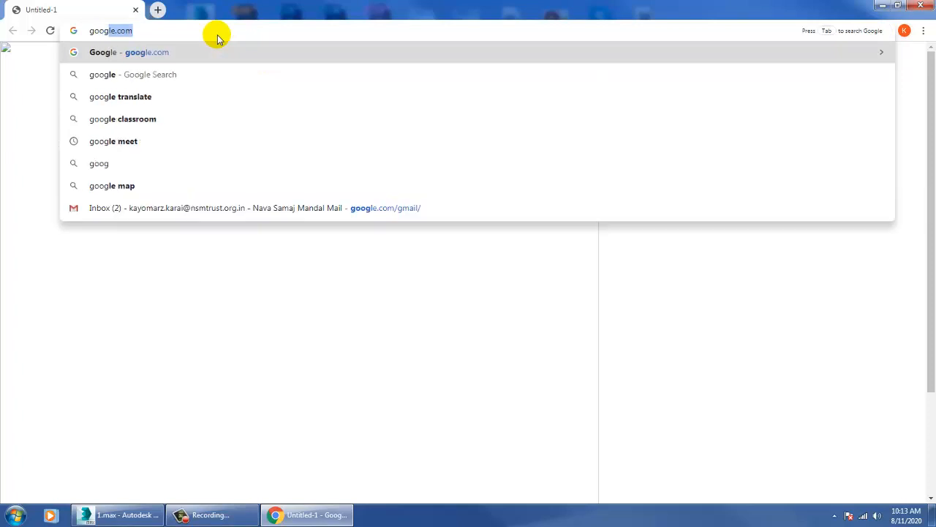
pyautogui.press('Down')
pyautogui.press('Up')
pyautogui.press('Return')
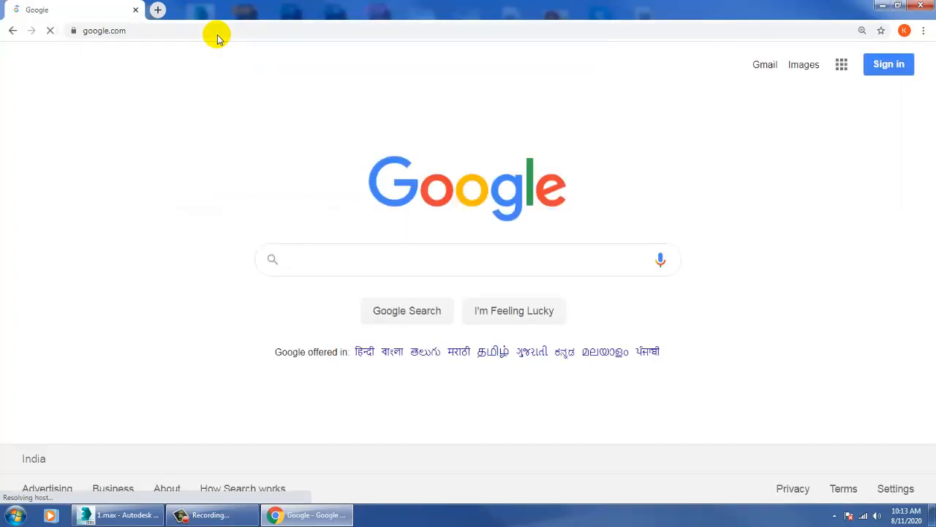
# Step: Search Google Images for HDRI and open the preview of the HDRI Haven Rooitou Park image
pyautogui.write('HDRI')
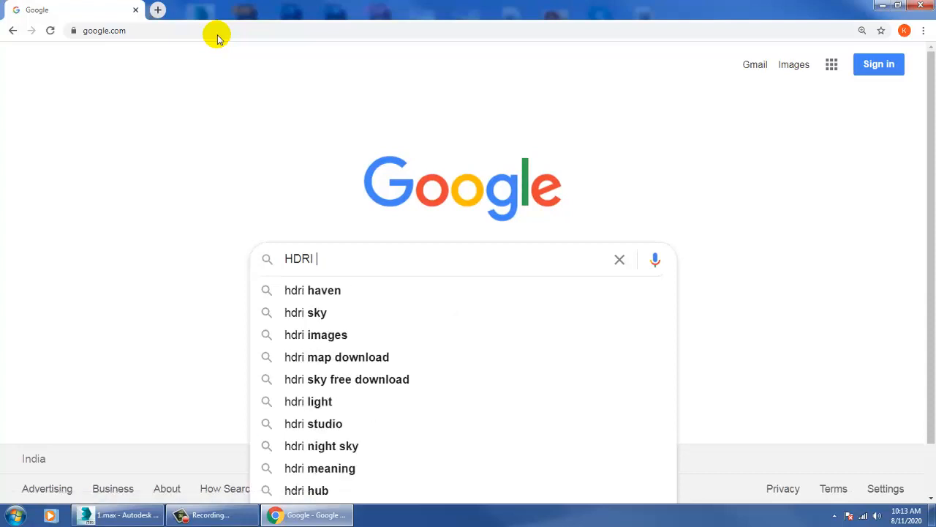
pyautogui.press('Return')
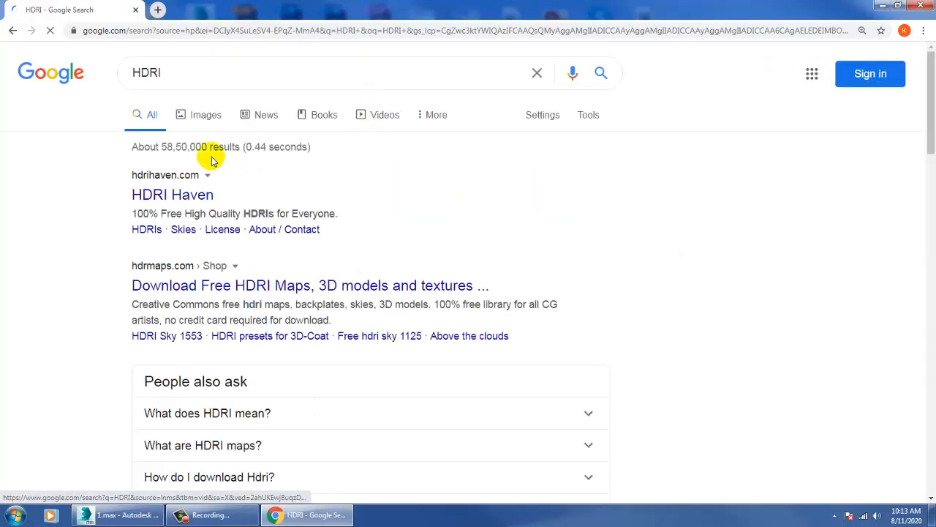
pyautogui.click(196, 118)
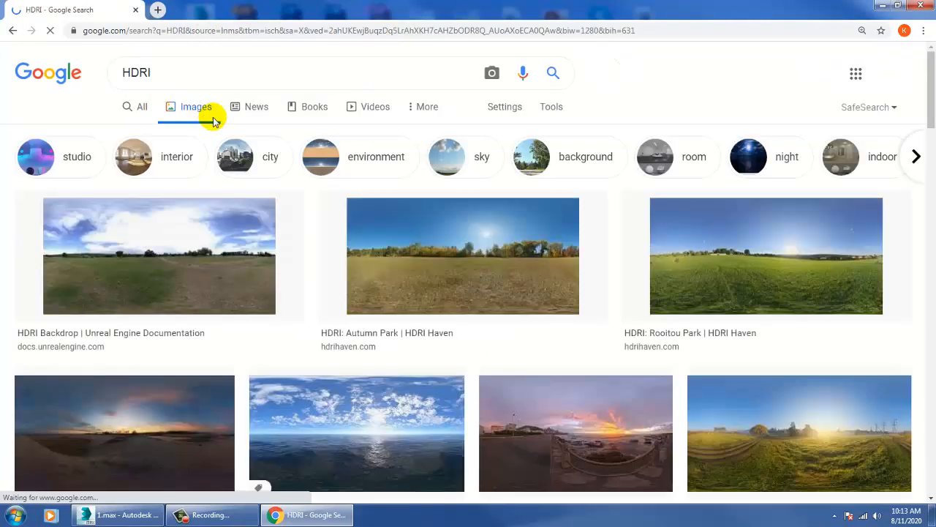
pyautogui.scroll(-1, 679, 384)
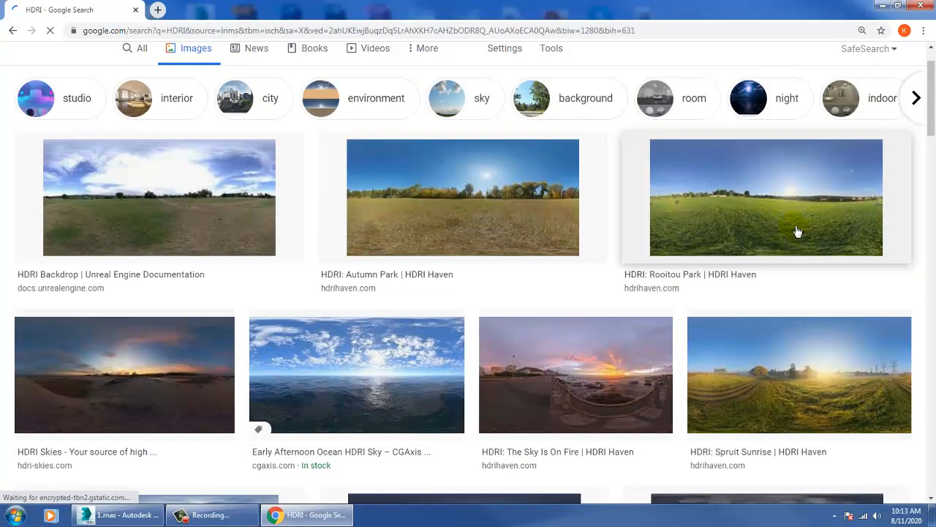
pyautogui.click(770, 187)
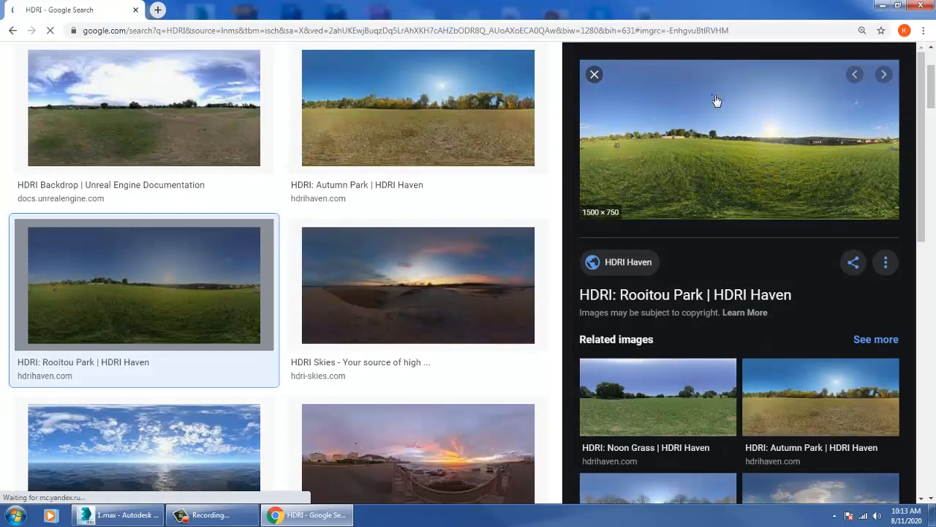
# Step: Start saving the previewed Rooitou Park image to disk and open the Inter auggg desktop folder as its destination
pyautogui.rightClick(717, 100)
pyautogui.click(784, 202)
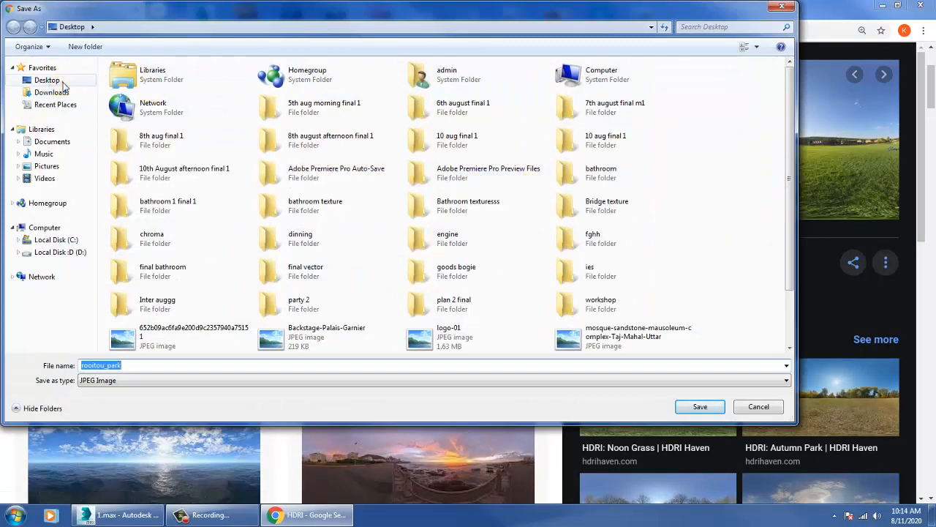
pyautogui.click(530, 366)
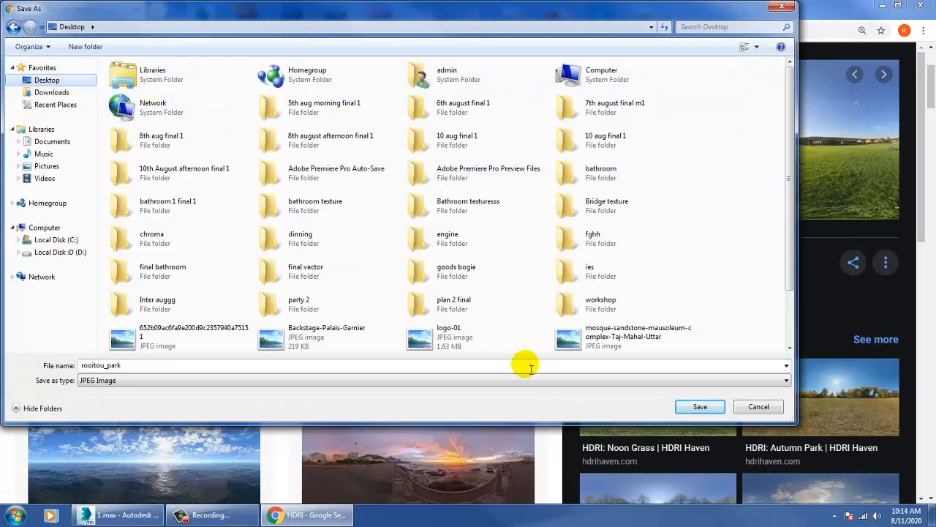
pyautogui.click(585, 245)
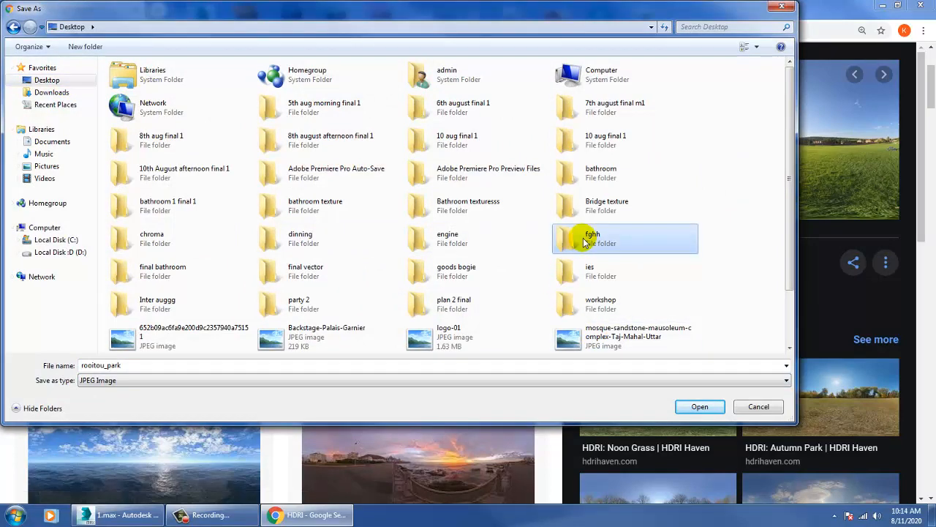
pyautogui.press('i')
pyautogui.press('i')
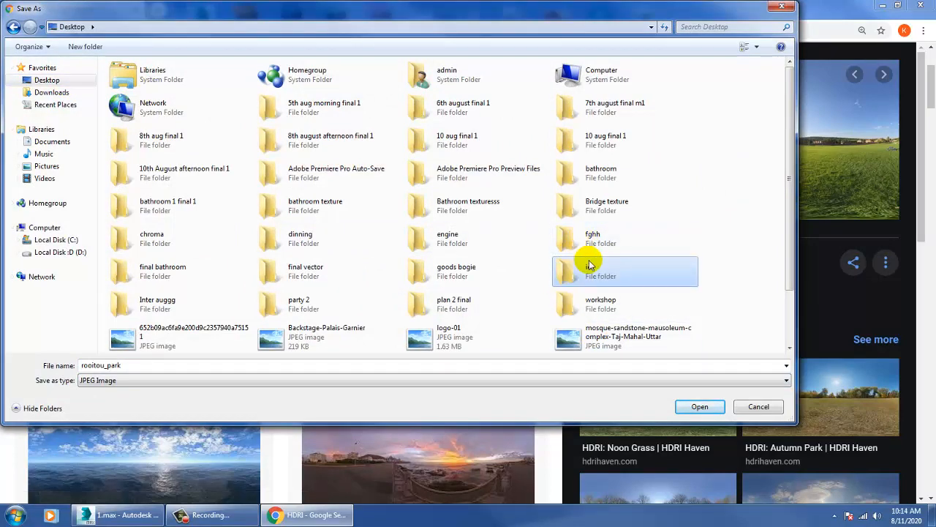
pyautogui.press('i')
pyautogui.press('i')
pyautogui.press('i')
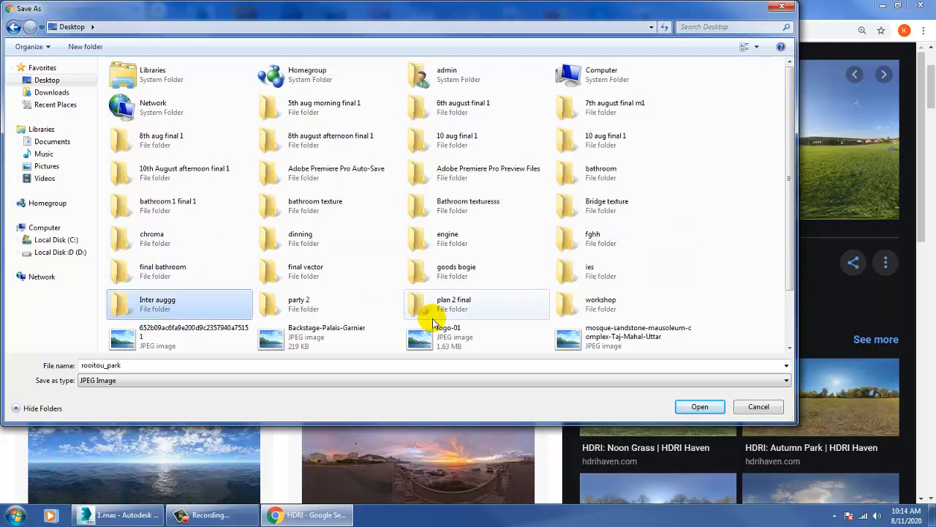
pyautogui.doubleClick(110, 309)
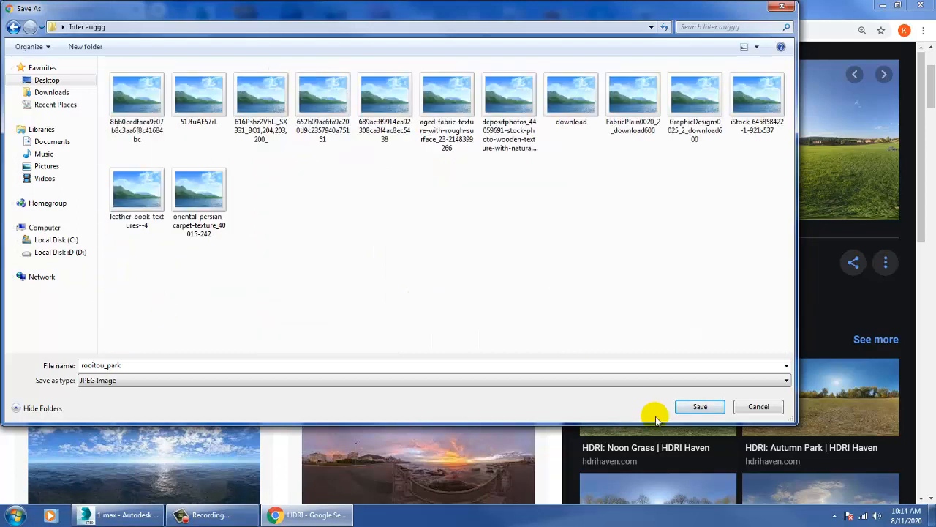
# Step: Name the image file hdri and save it as a JPEG
pyautogui.doubleClick(187, 366)
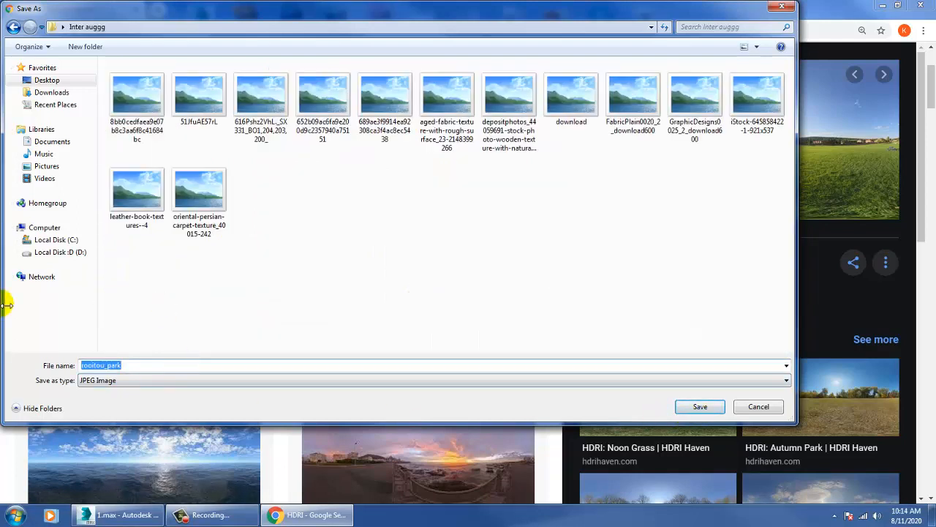
pyautogui.write('hdri')
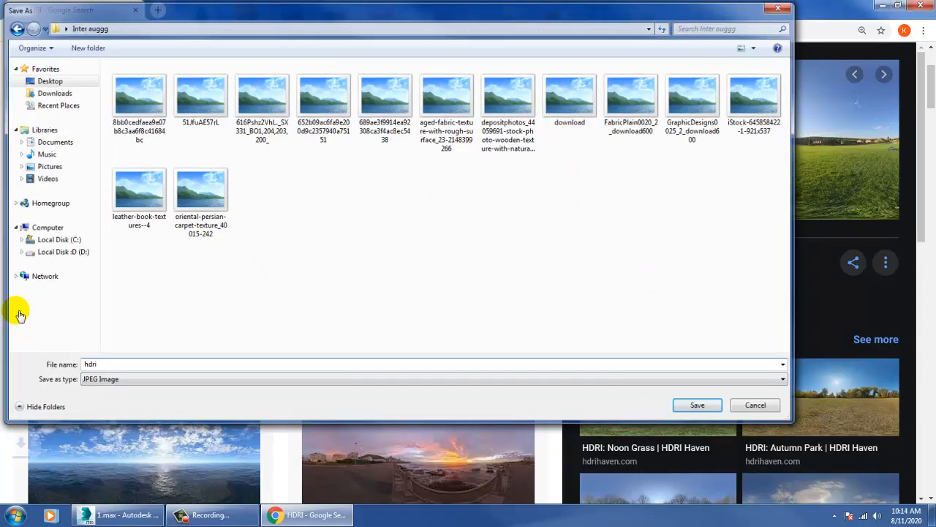
pyautogui.press('Return')
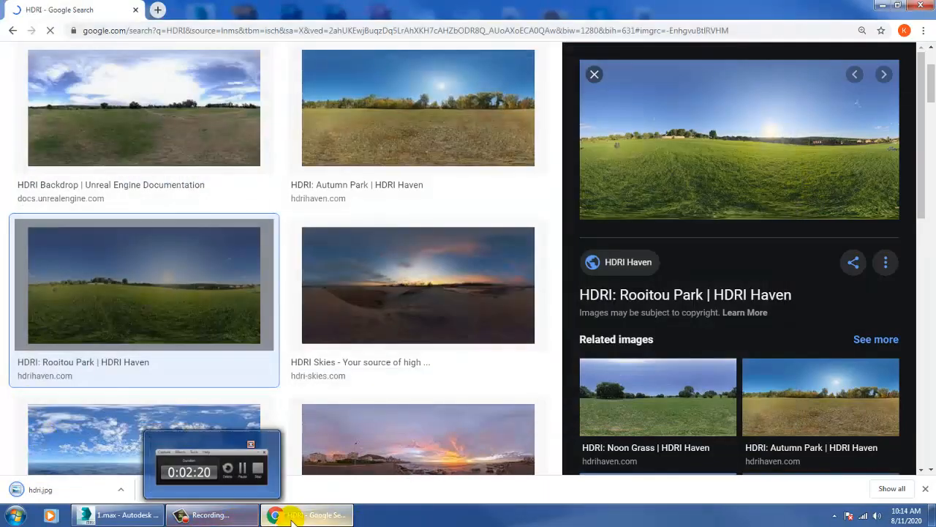
# Step: Switch to 3ds Max and open the V-Ray Environment settings in Render Setup
pyautogui.click(148, 516)
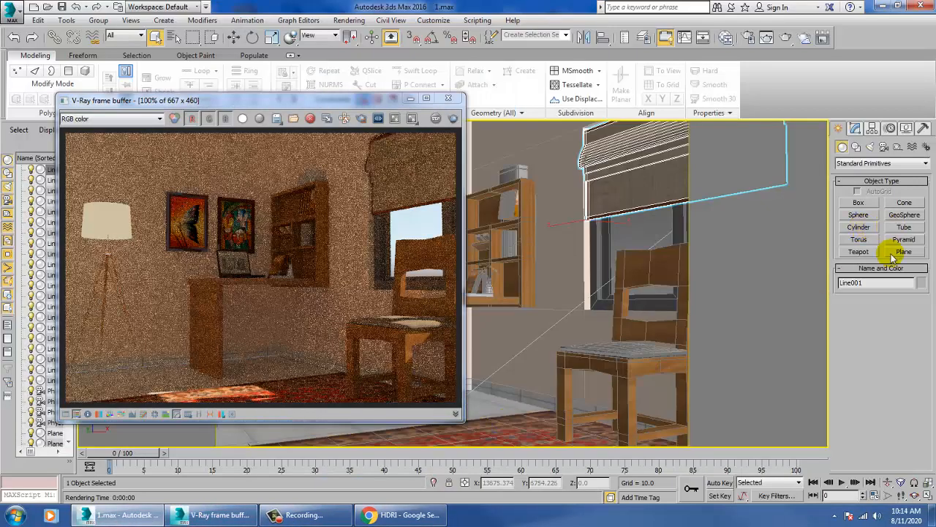
pyautogui.click(349, 19)
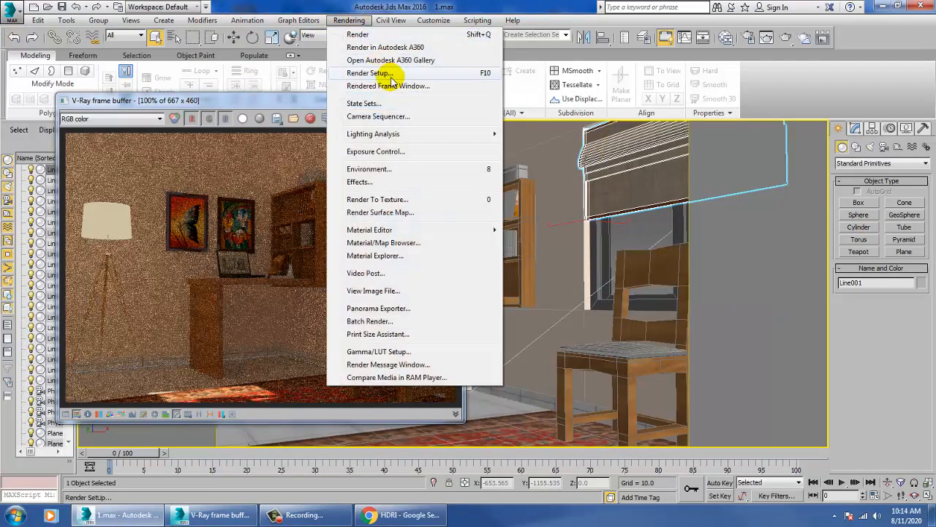
pyautogui.click(388, 74)
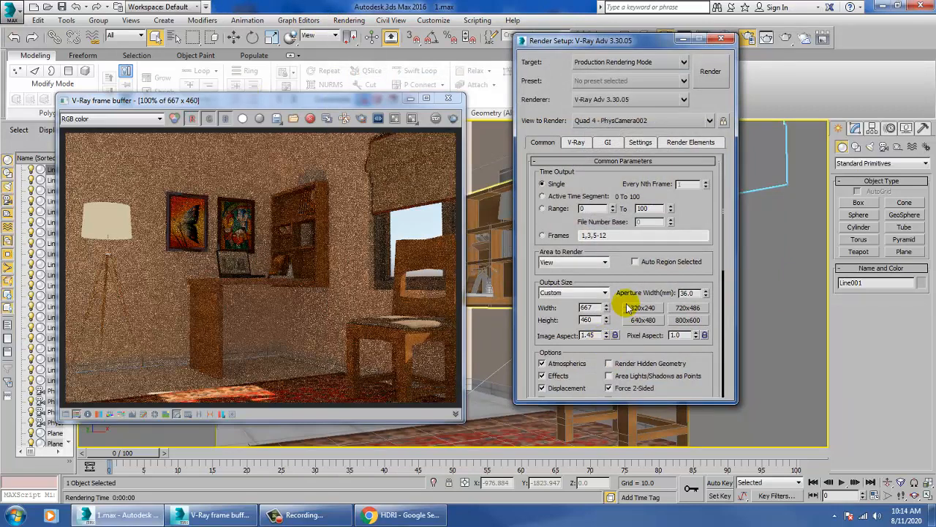
pyautogui.scroll(-5, 600, 257)
pyautogui.click(578, 143)
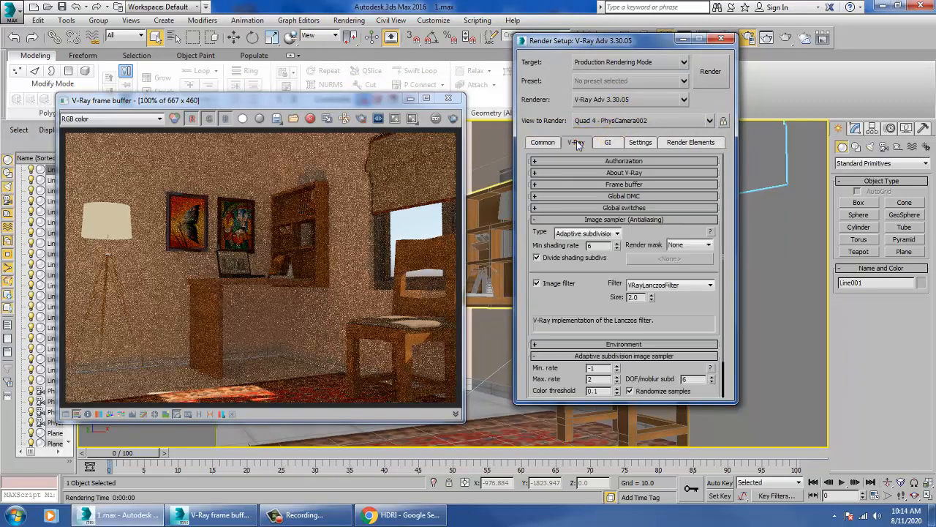
pyautogui.scroll(-2, 621, 333)
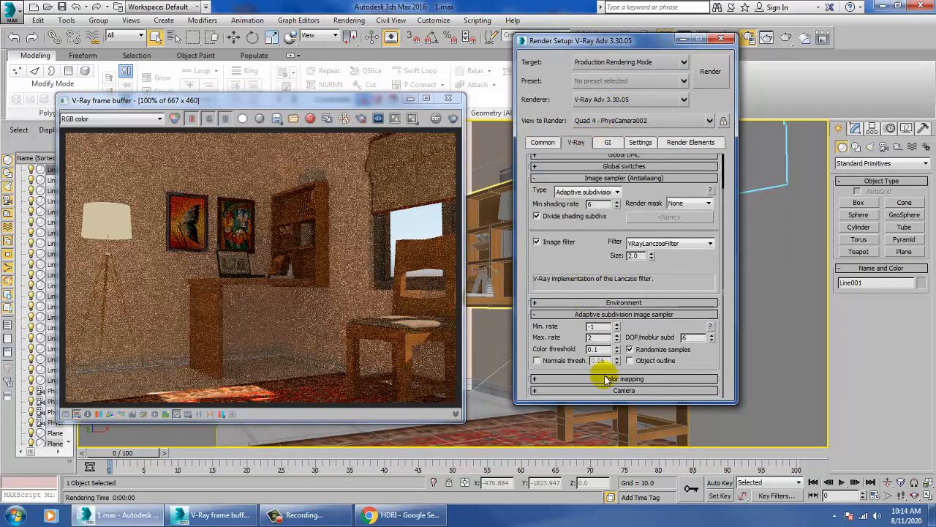
pyautogui.moveTo(590, 246); pyautogui.dragTo(588, 341)
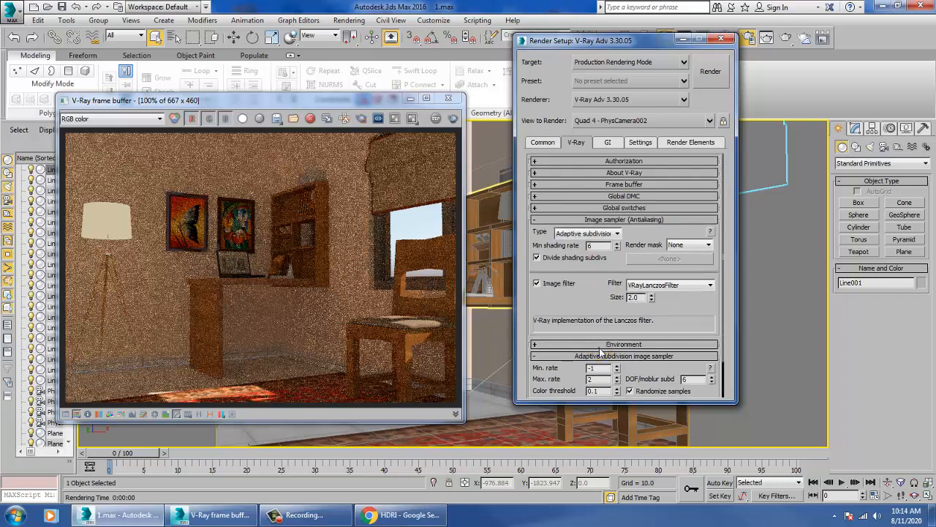
pyautogui.click(601, 345)
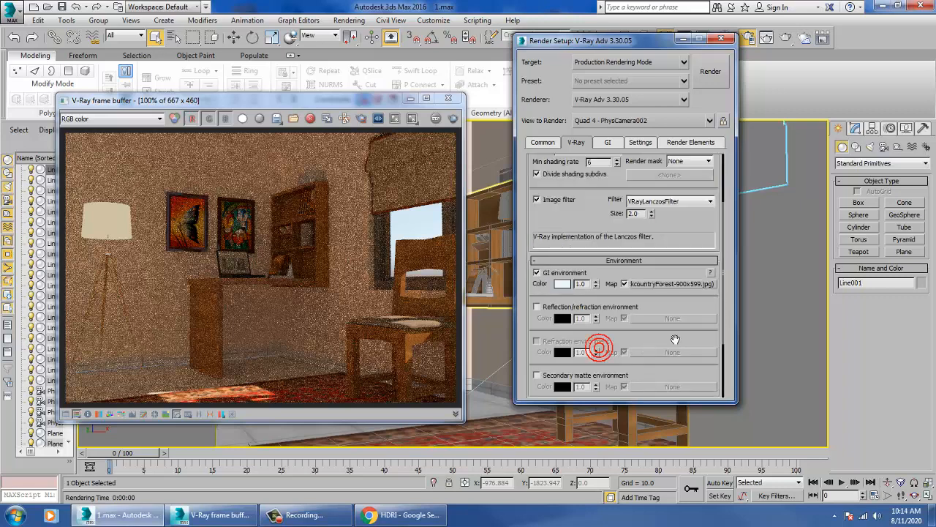
# Step: Replace the GI environment map with a Bitmap using the hdri image from the Inter auggg desktop folder
pyautogui.click(709, 292)
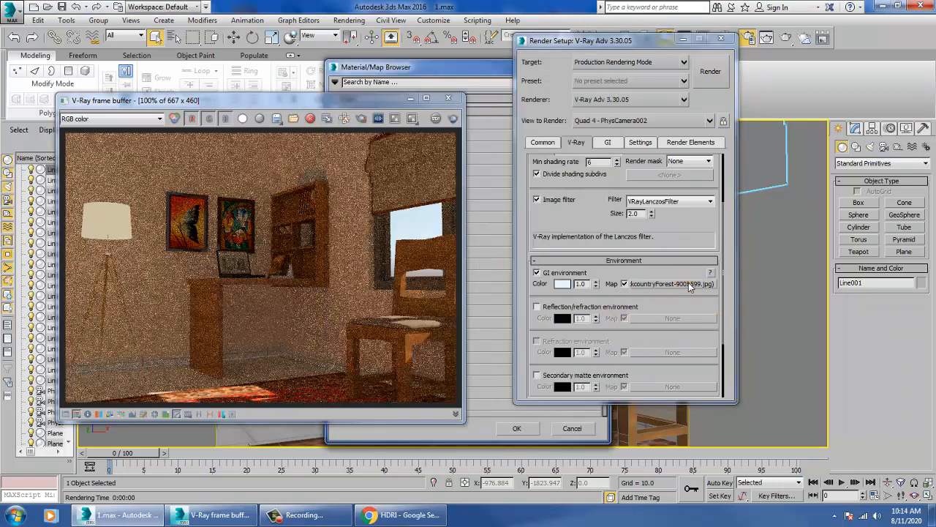
pyautogui.click(421, 66)
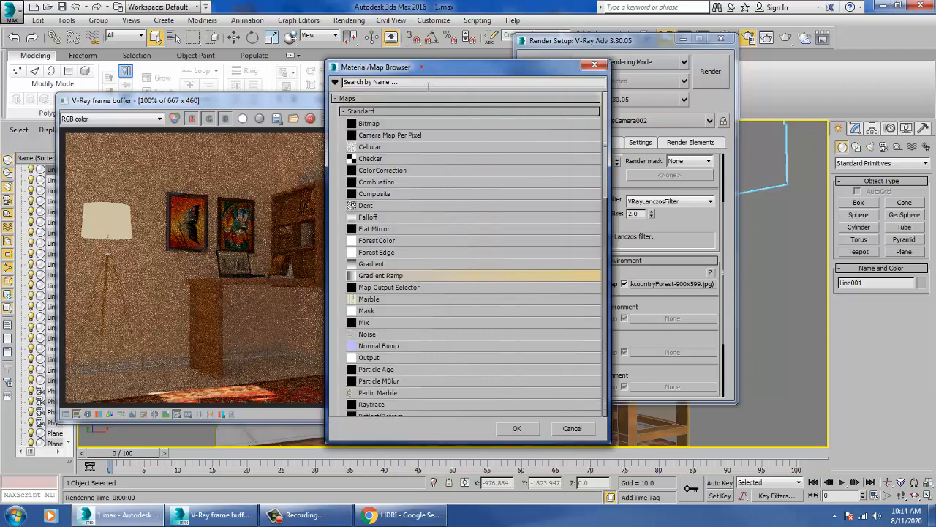
pyautogui.doubleClick(371, 124)
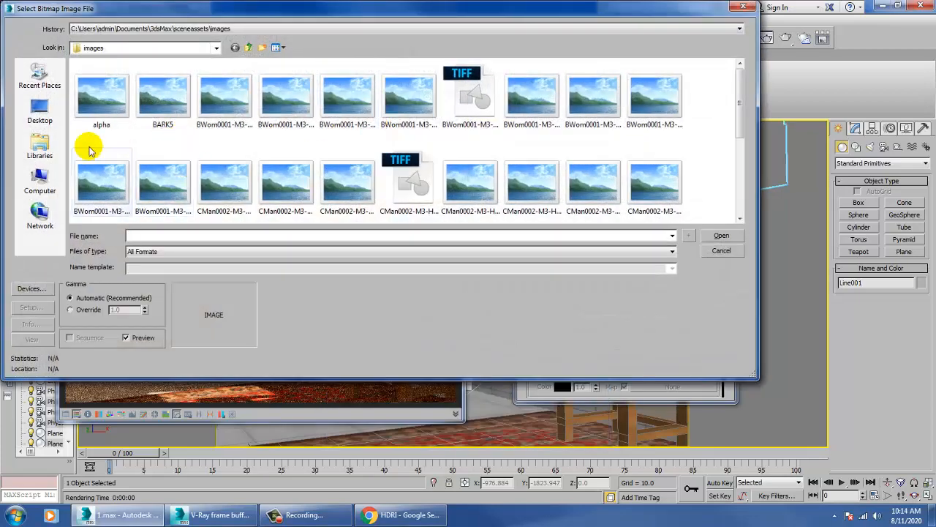
pyautogui.click(40, 111)
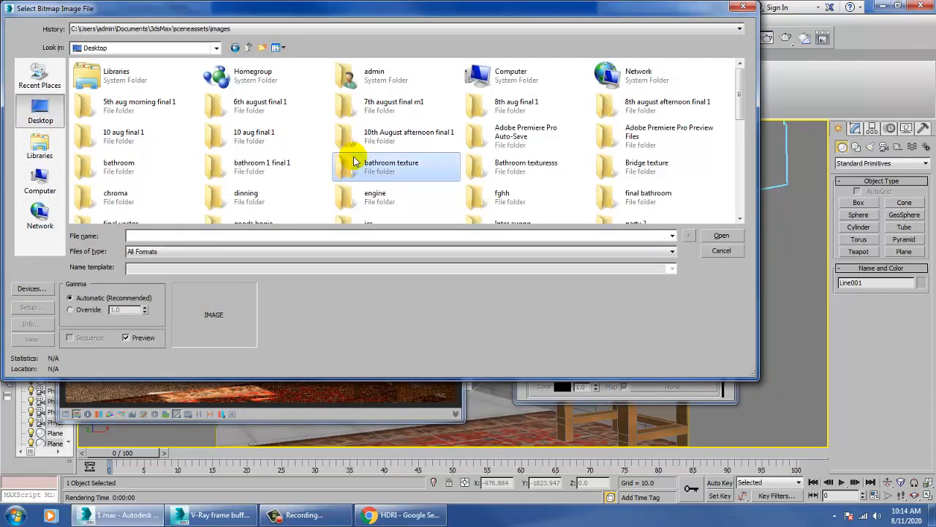
pyautogui.scroll(-2, 353, 161)
pyautogui.doubleClick(443, 69)
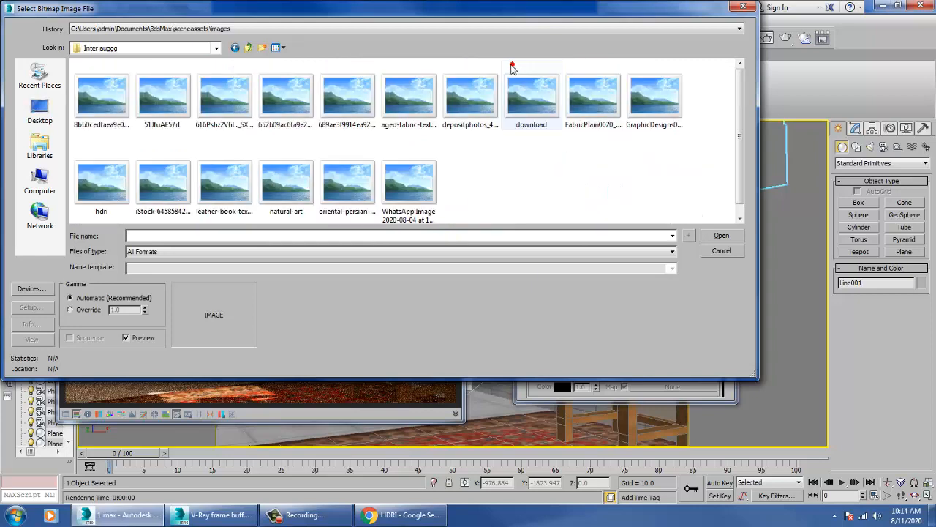
pyautogui.doubleClick(117, 173)
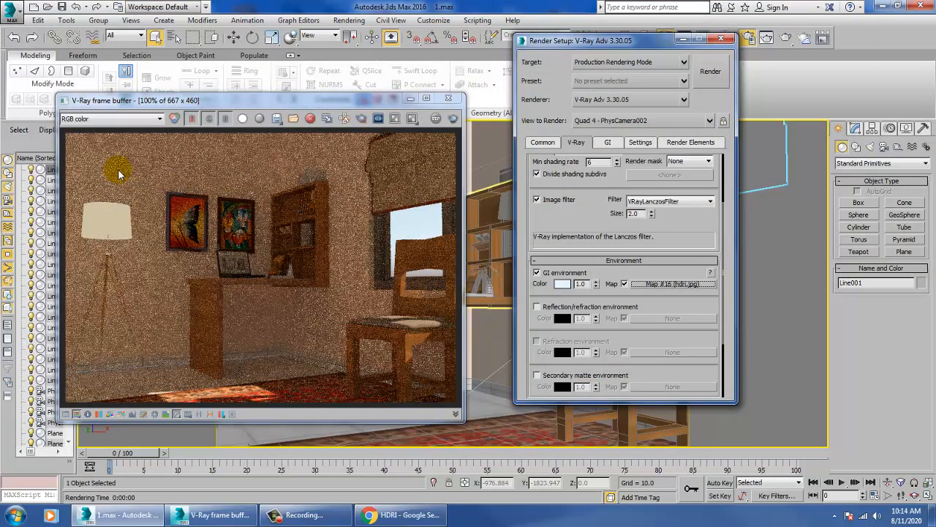
# Step: Run a brief V-Ray test render, stop it early, and close Render Setup and the frame buffer
pyautogui.click(710, 72)
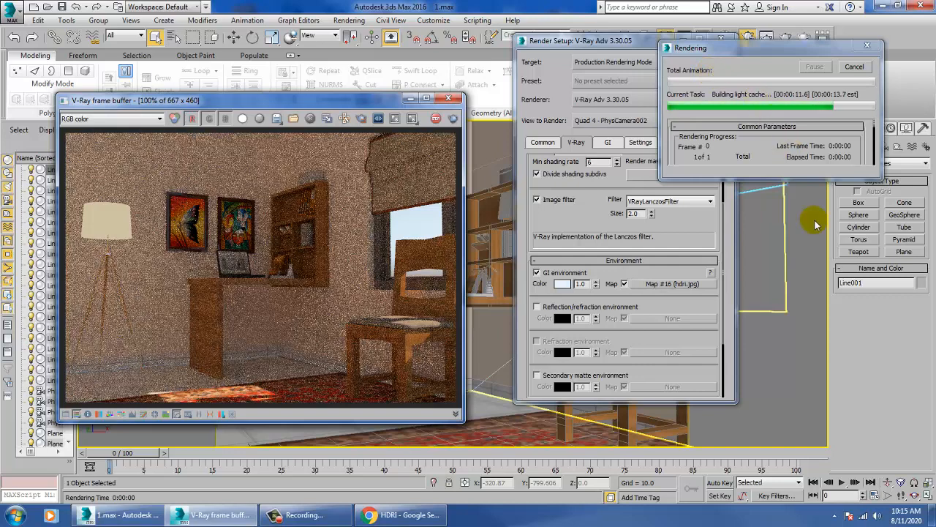
pyautogui.press('Escape')
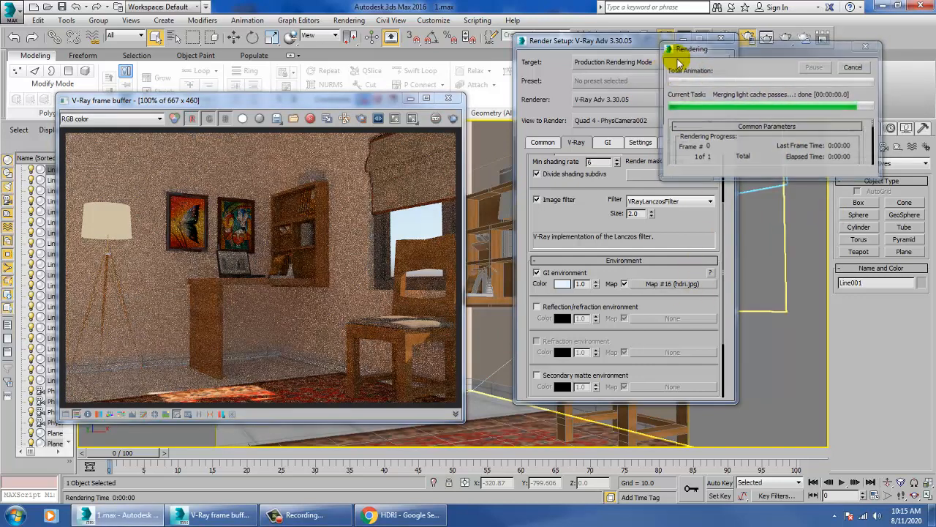
pyautogui.click(721, 38)
pyautogui.click(449, 98)
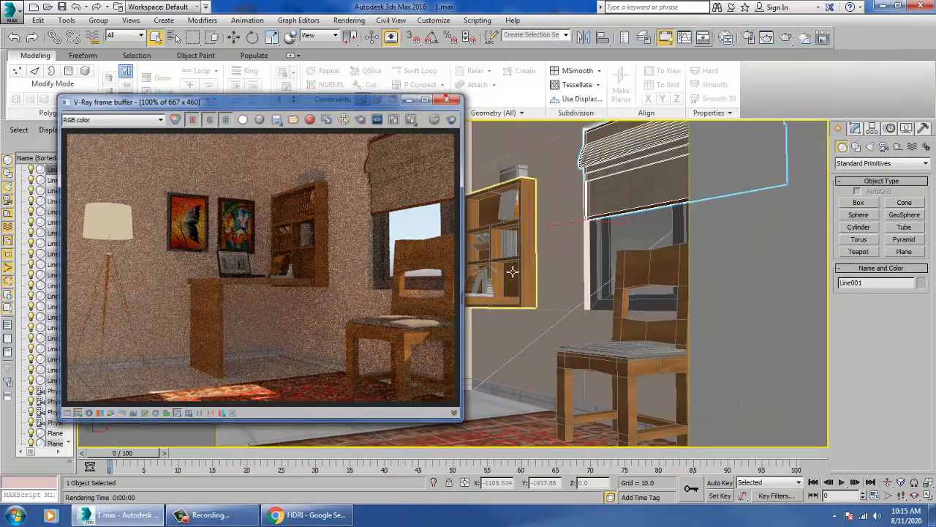
# Step: Select the large plane VRayLight above the room, set its multiplier to 0.08, and check its remaining parameters
pyautogui.scroll(-6, 547, 287)
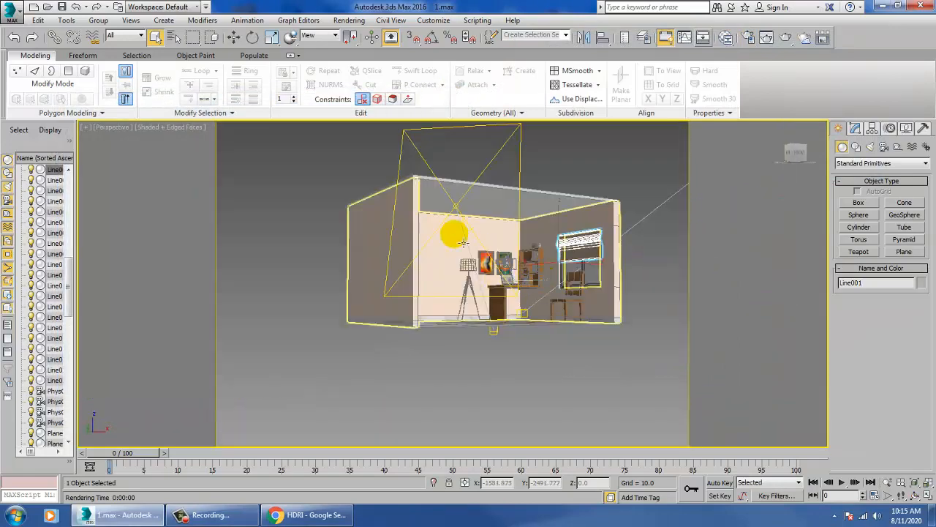
pyautogui.click(453, 207)
pyautogui.press('w')
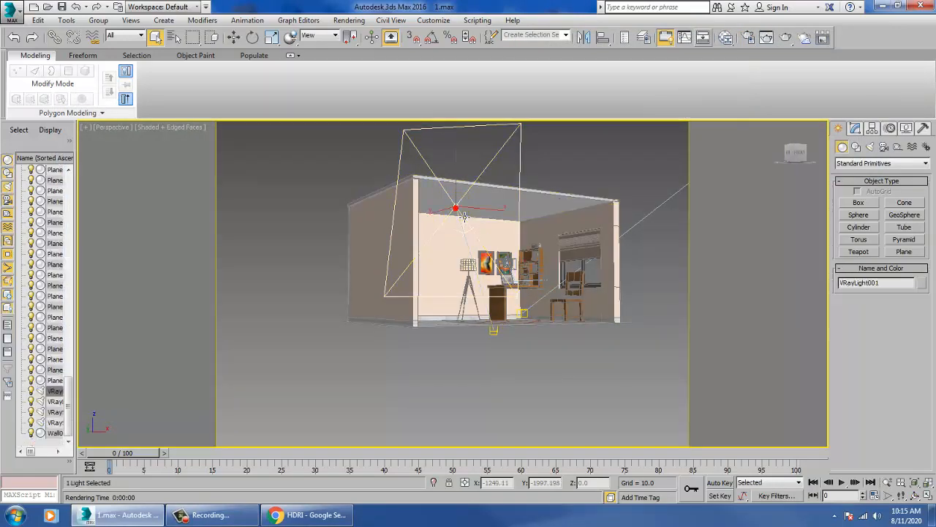
pyautogui.click(854, 128)
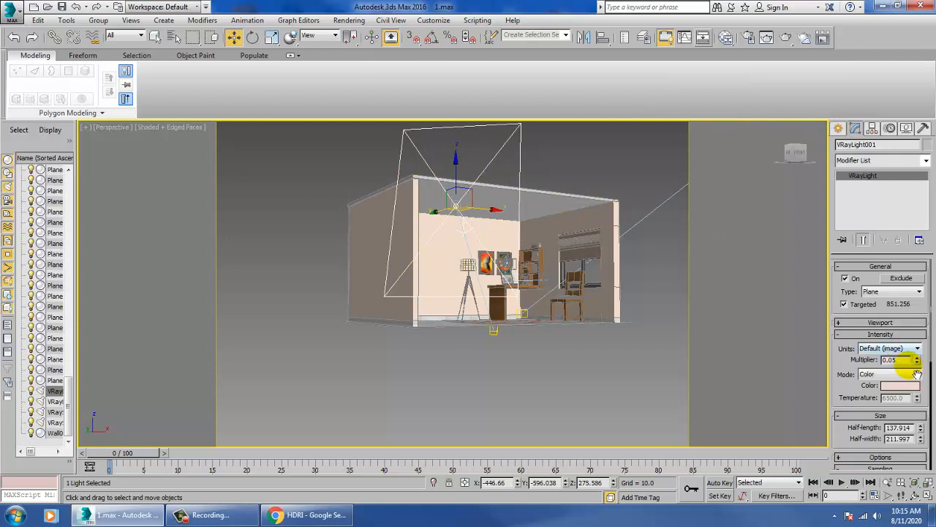
pyautogui.write('0')
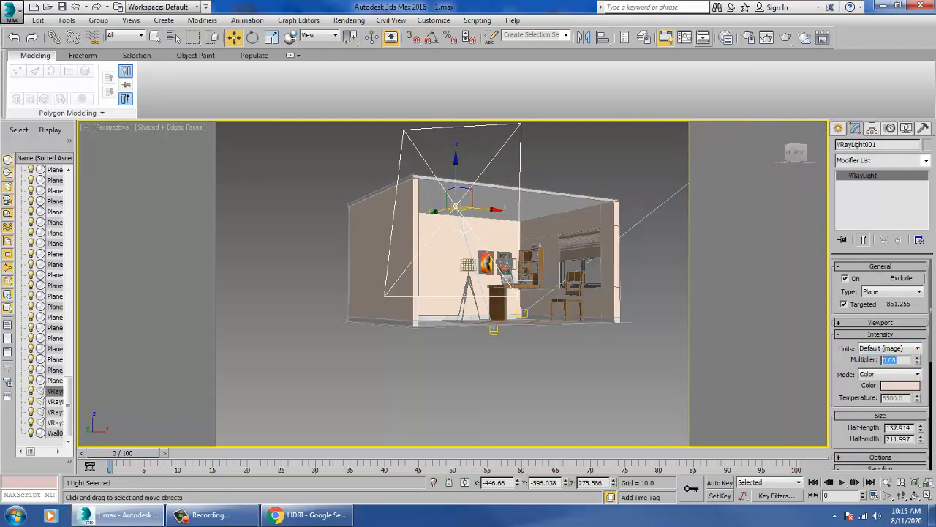
pyautogui.moveTo(849, 395); pyautogui.dragTo(847, 249)
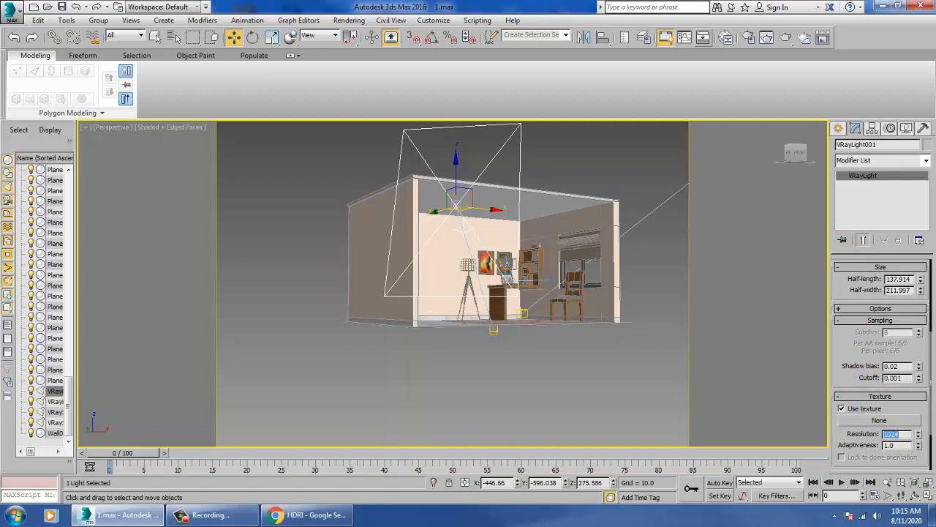
# Step: Select the VRaySun and set its filter color to a warm beige with RGB 211, 180, 126
pyautogui.moveTo(542, 241); pyautogui.dragTo(377, 335, button='middle')
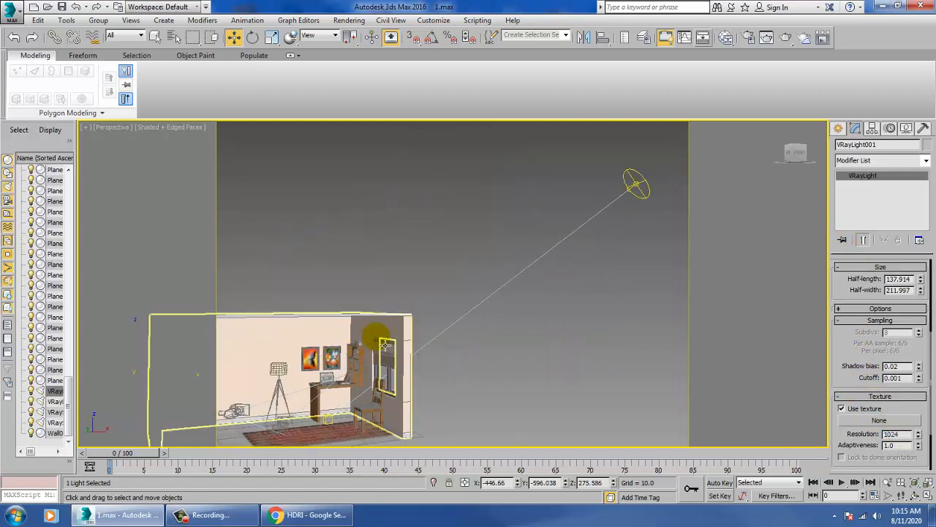
pyautogui.click(643, 193)
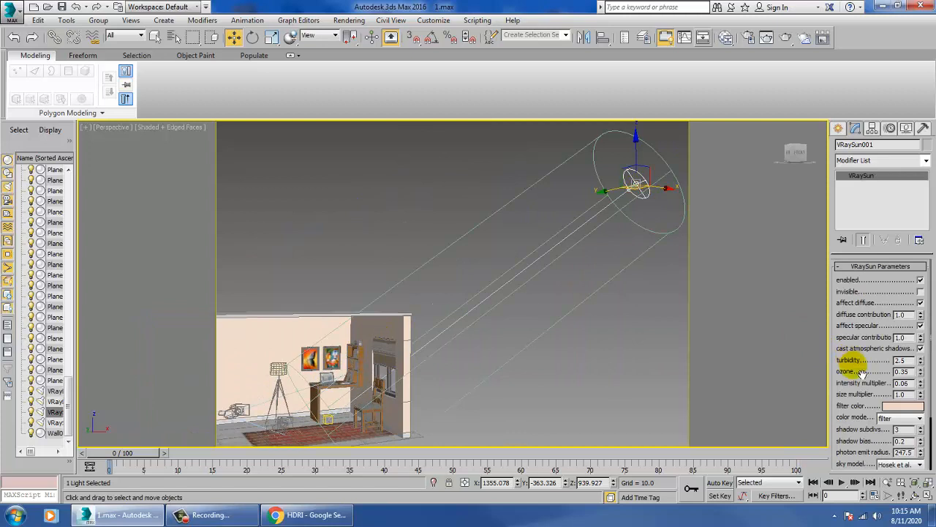
pyautogui.moveTo(858, 374); pyautogui.dragTo(855, 223)
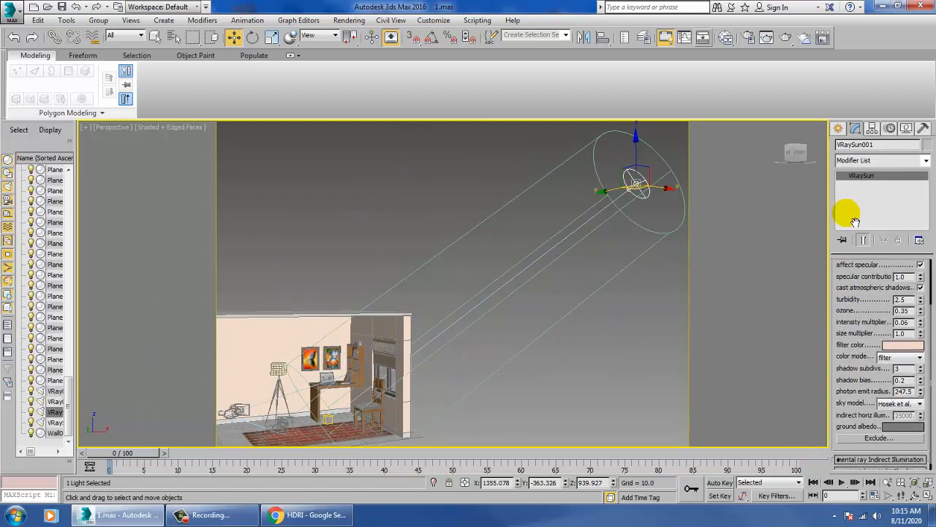
pyautogui.click(902, 344)
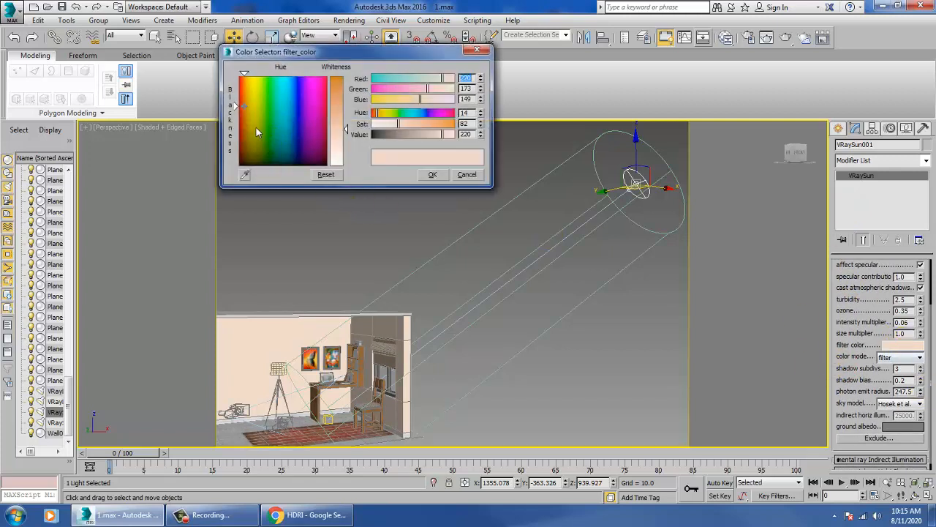
pyautogui.moveTo(256, 128); pyautogui.dragTo(250, 110)
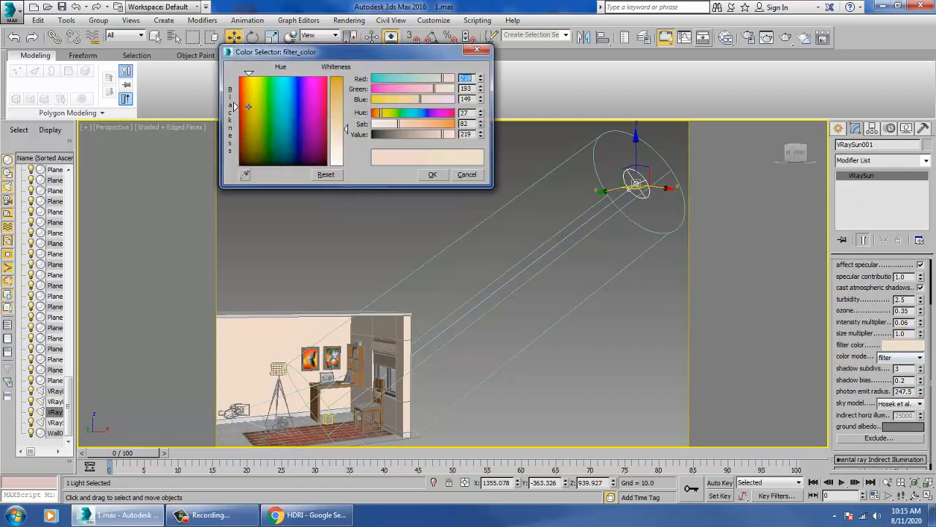
pyautogui.moveTo(349, 129); pyautogui.dragTo(348, 121)
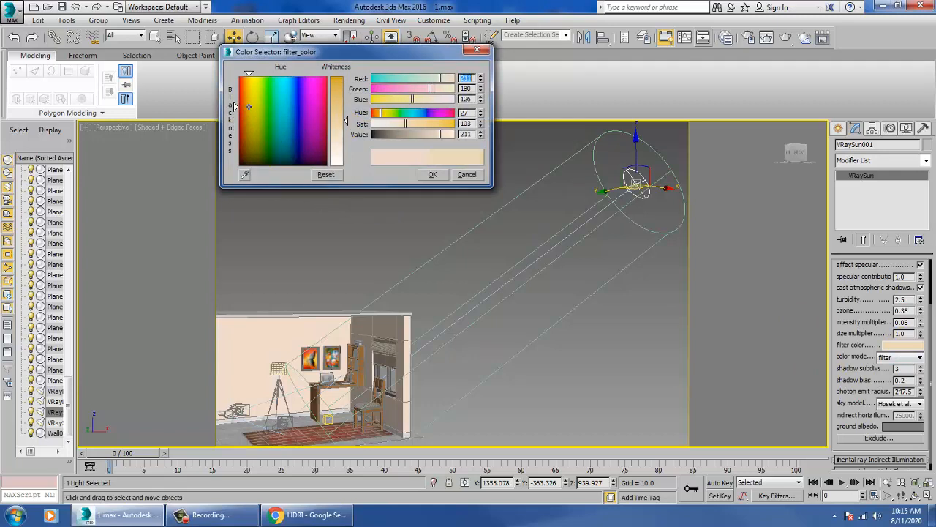
pyautogui.click(432, 174)
# Step: Switch the viewport to PhysCamera002 and render it with V-Ray
pyautogui.press('c')
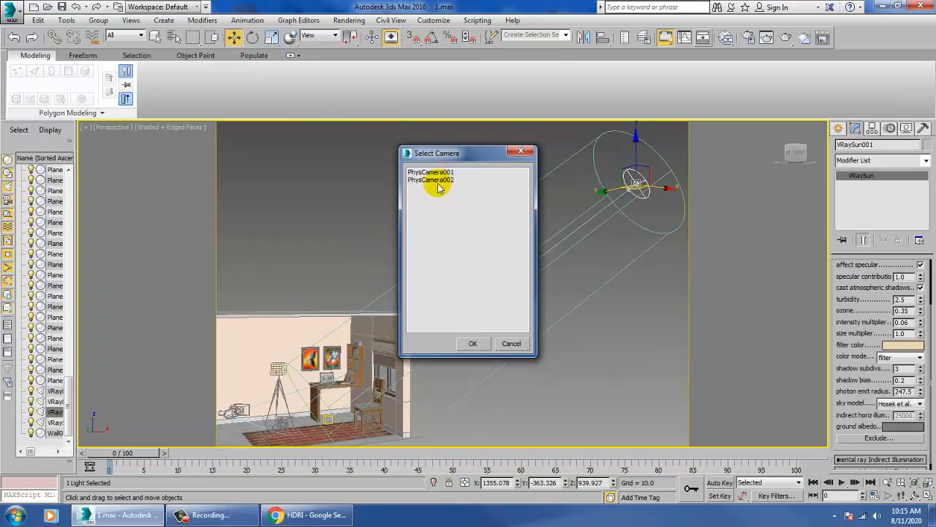
pyautogui.doubleClick(436, 181)
pyautogui.click(349, 20)
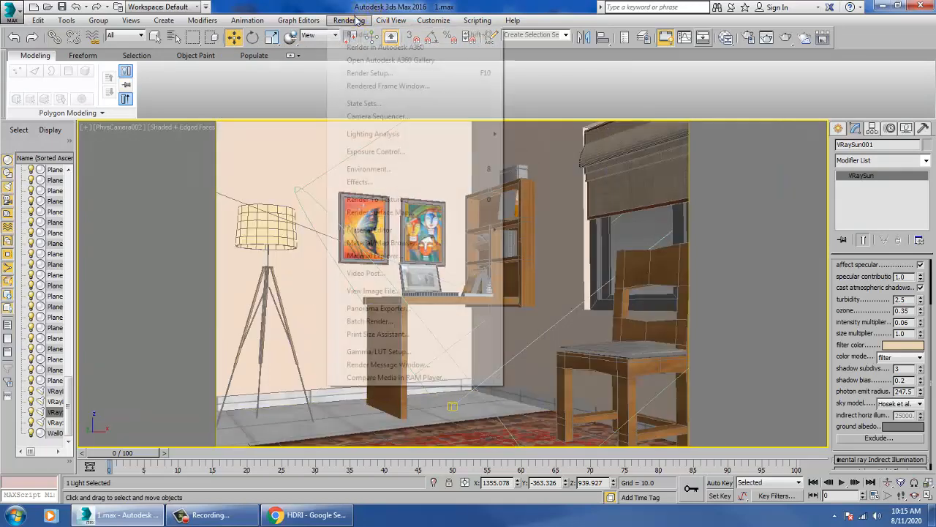
pyautogui.click(358, 35)
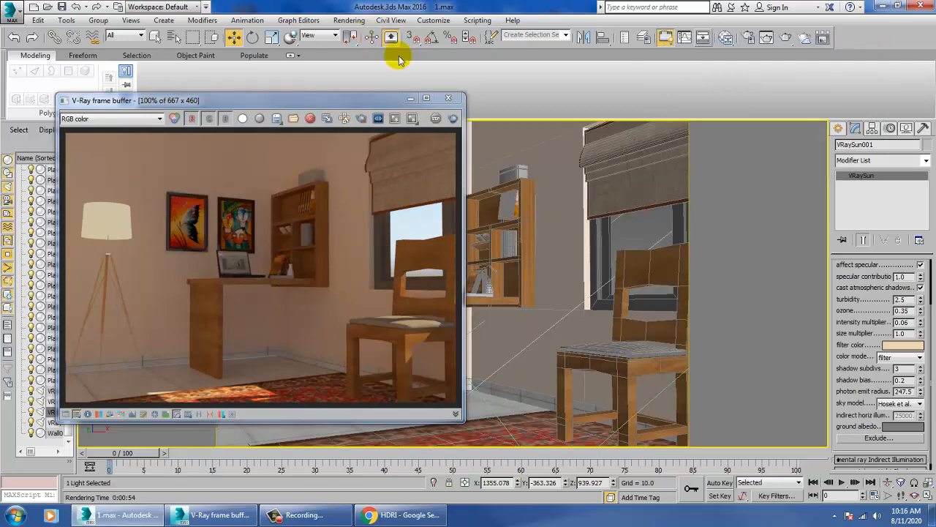
# Step: Maximize the V-Ray frame buffer, inspect the rendered room at 200% zoom, and close it
pyautogui.click(422, 98)
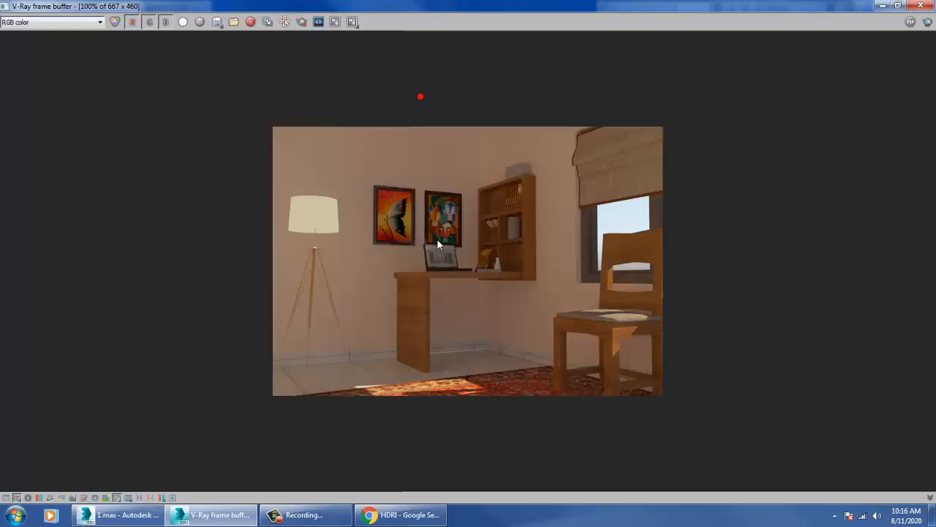
pyautogui.keyDown('ctrl'); pyautogui.click(433, 294); pyautogui.keyUp('ctrl')
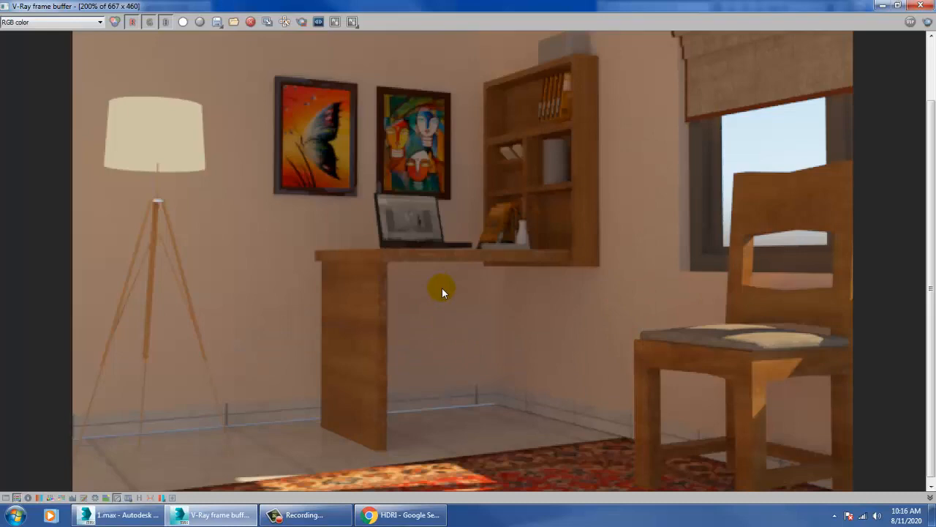
pyautogui.scroll(-1, 442, 288)
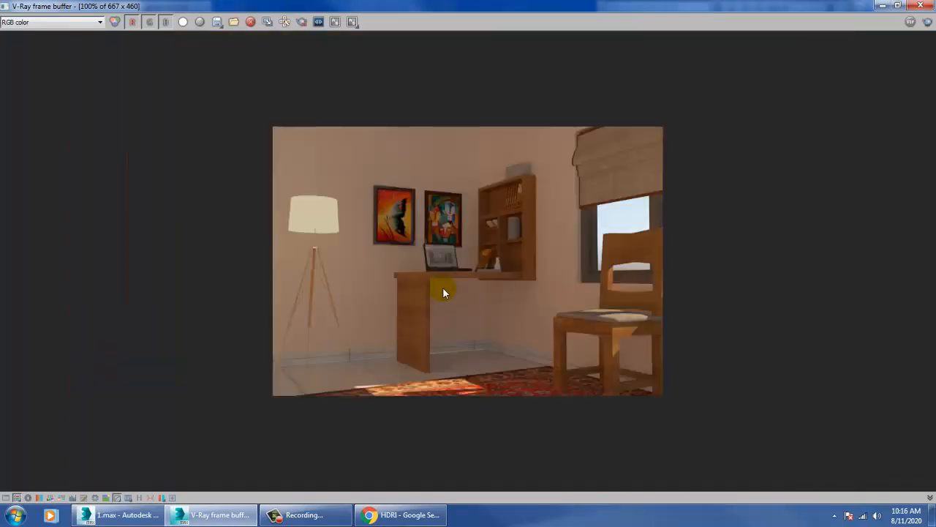
pyautogui.click(920, 5)
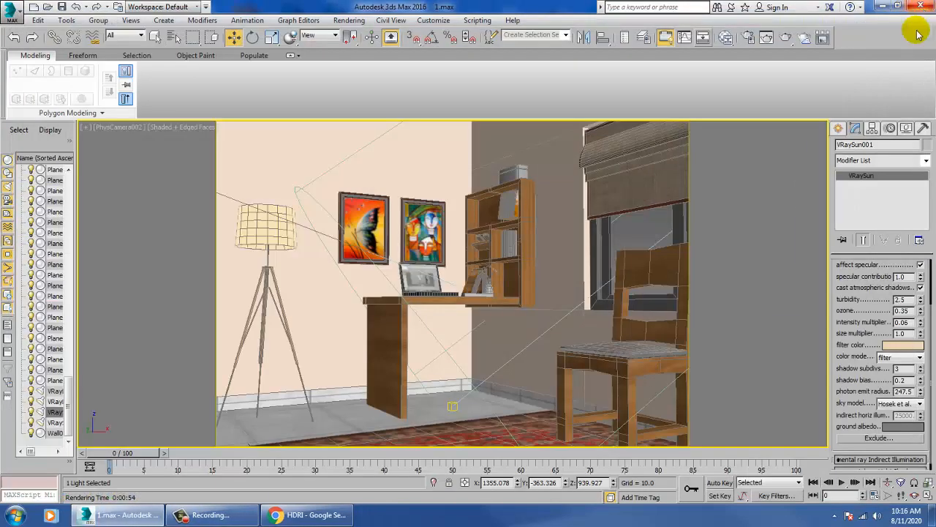
# Step: In the Perspective view, set the VRaySun intensity multiplier to 0.09 and its photon emit radius to about 299
pyautogui.press('p')
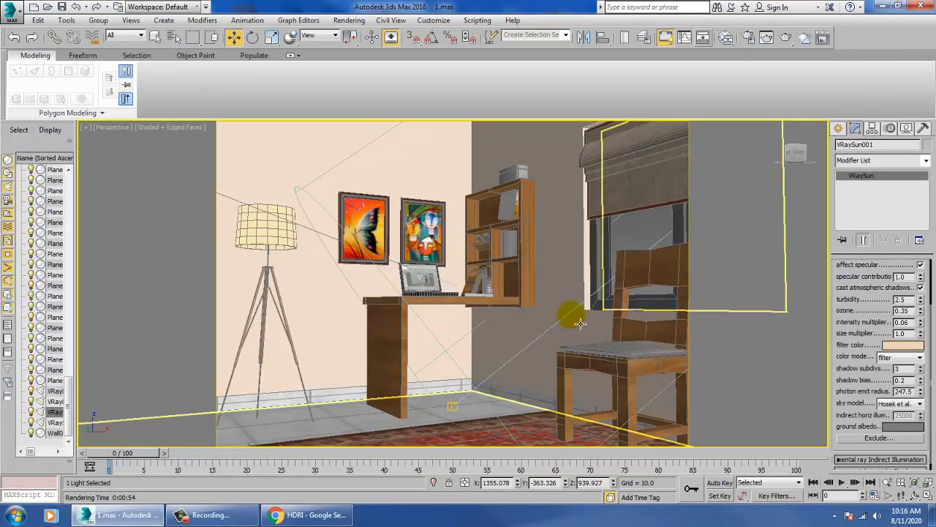
pyautogui.scroll(-6, 580, 320)
pyautogui.scroll(2, 580, 315)
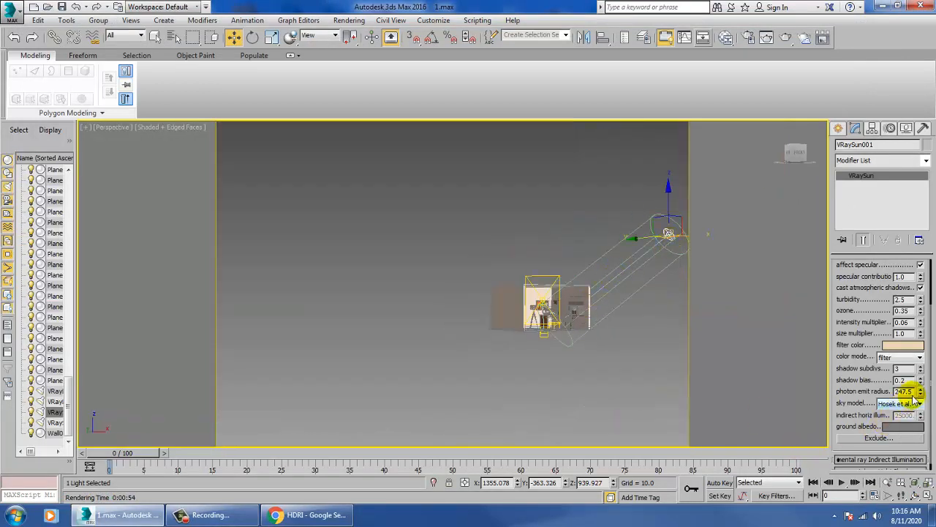
pyautogui.moveTo(877, 313); pyautogui.dragTo(869, 231)
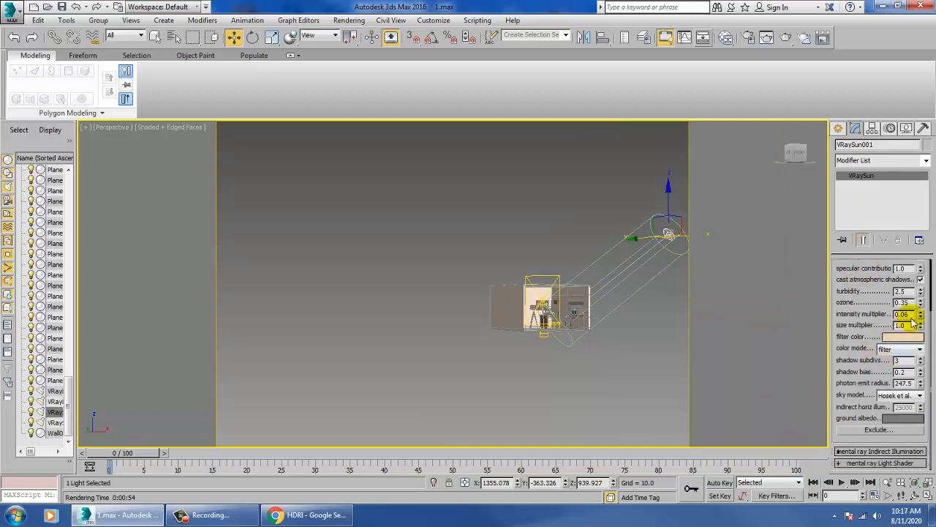
pyautogui.write('0')
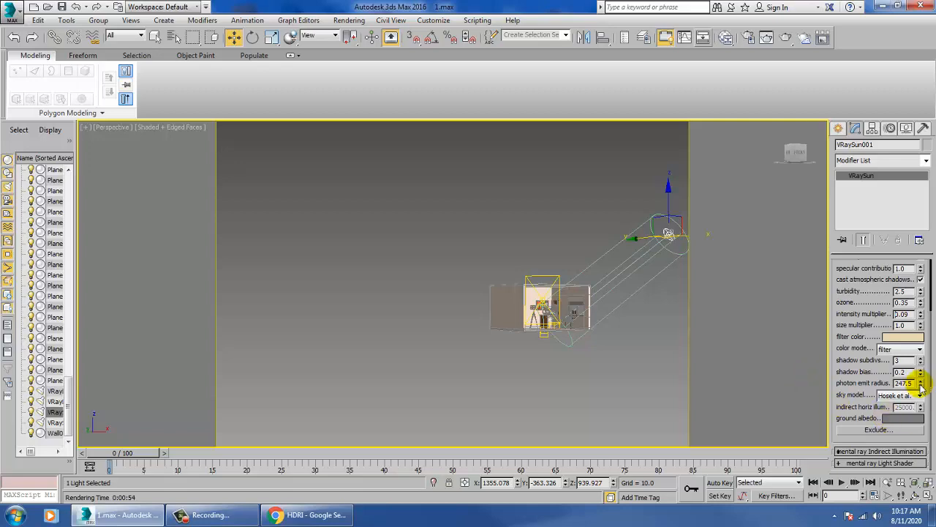
pyautogui.moveTo(920, 383); pyautogui.dragTo(919, 372)
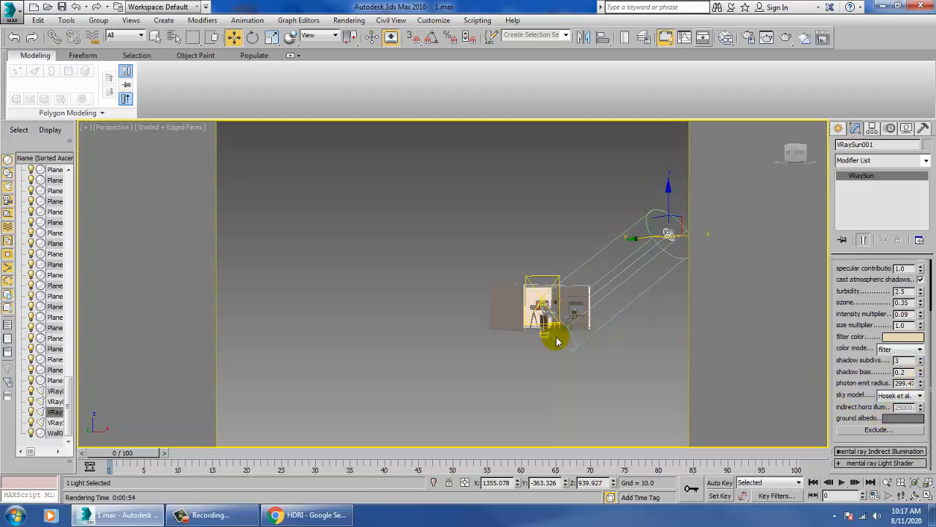
# Step: Open Render Setup and set the Global DMC noise threshold to 0.001
pyautogui.click(520, 320)
pyautogui.press('z')
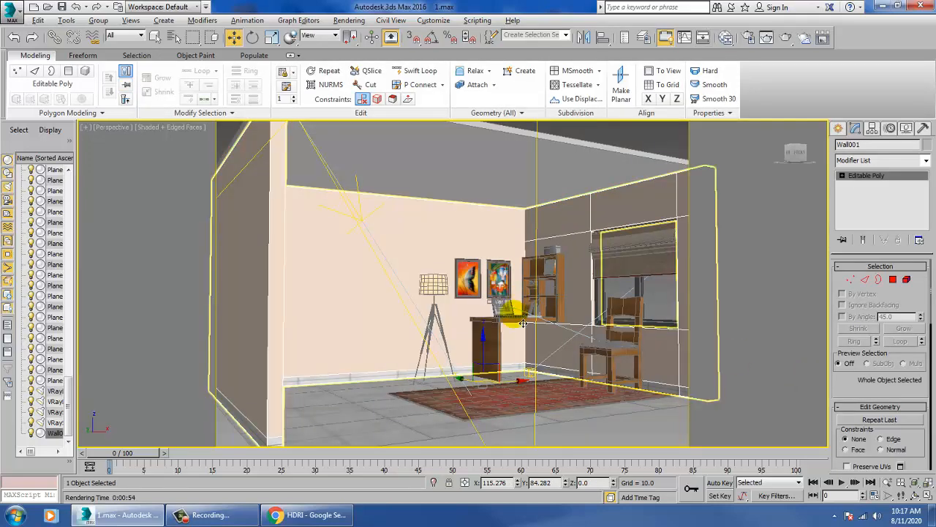
pyautogui.scroll(-8, 533, 354)
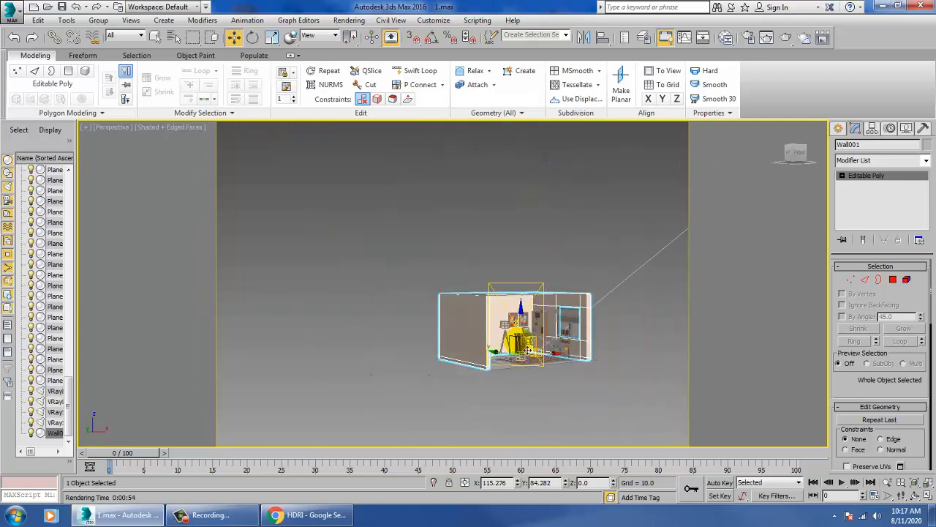
pyautogui.click(348, 20)
pyautogui.click(389, 75)
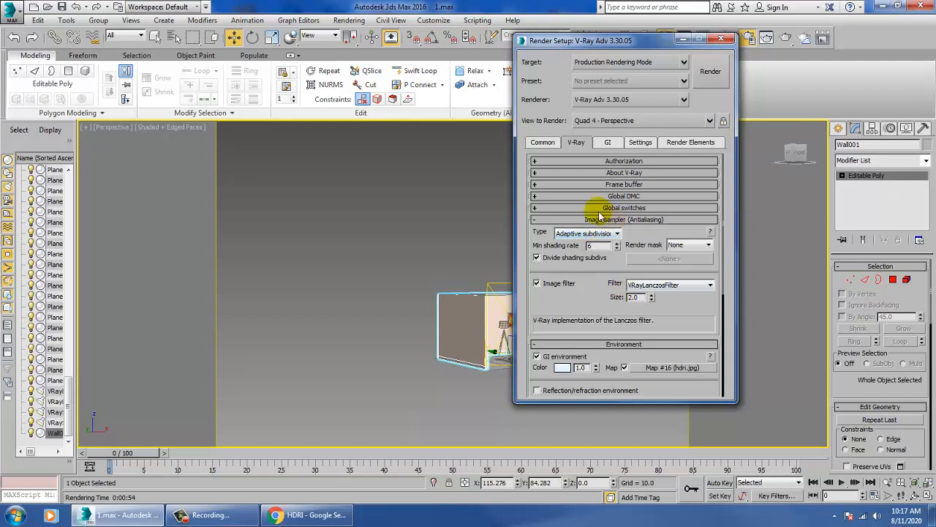
pyautogui.click(592, 198)
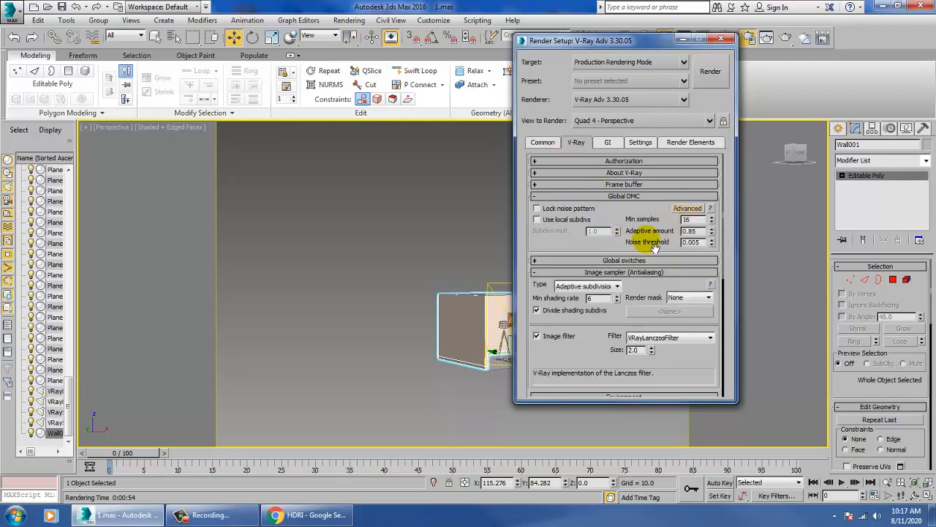
pyautogui.doubleClick(692, 241)
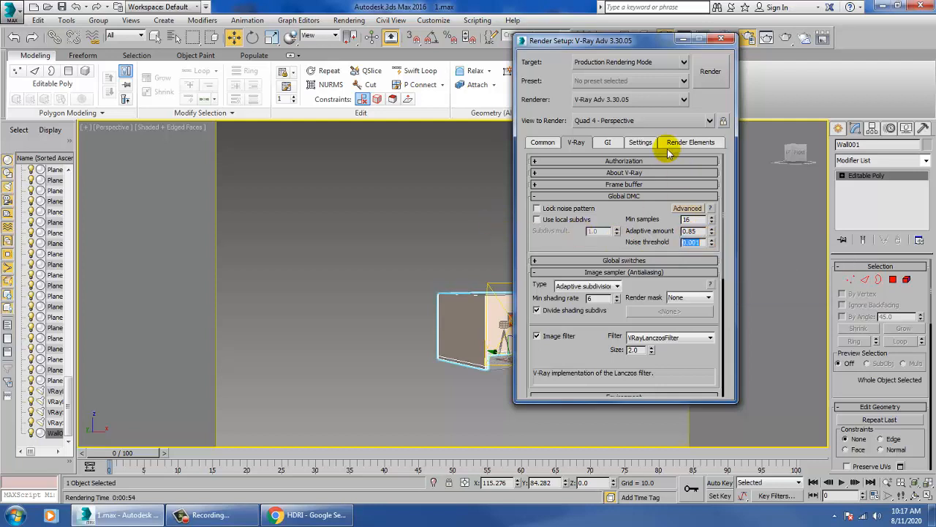
# Step: Return to the PhysCamera002 view, start a test render, stop it early, and close the frame buffer
pyautogui.click(316, 204)
pyautogui.press('c')
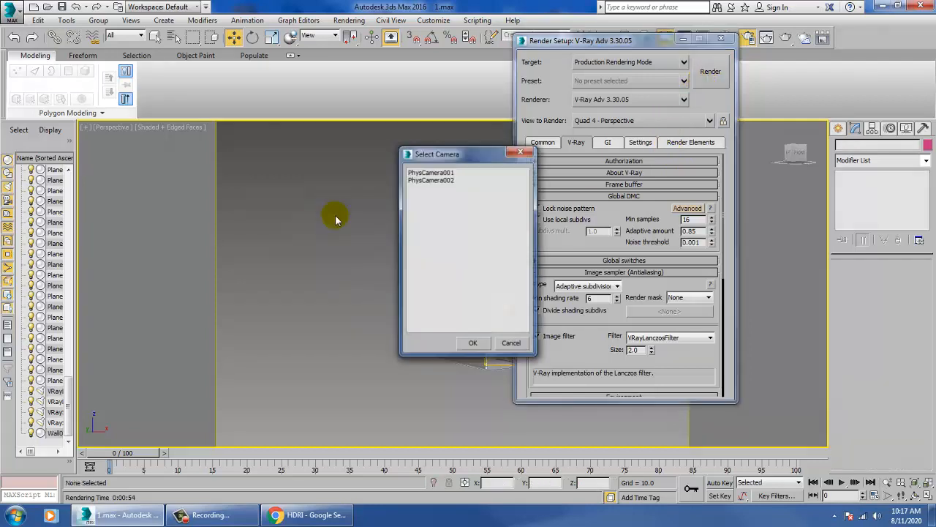
pyautogui.click(431, 180)
pyautogui.doubleClick(431, 180)
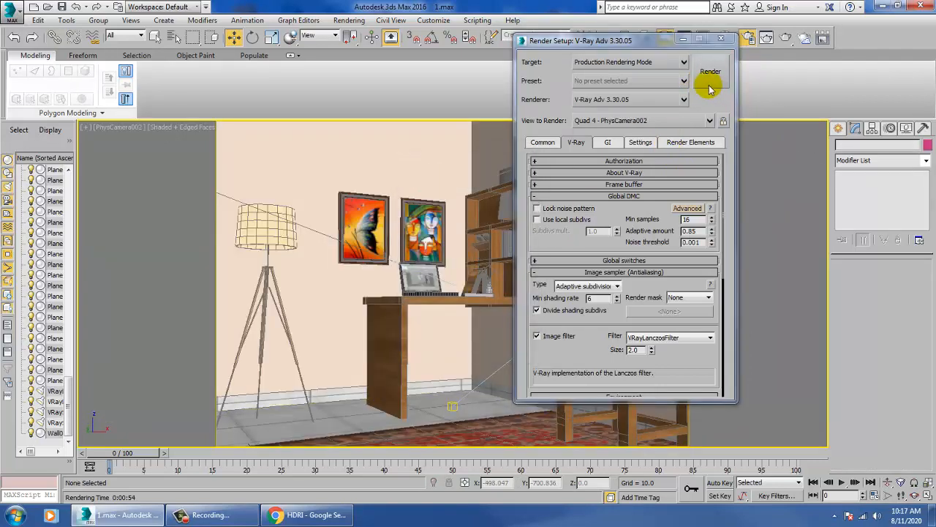
pyautogui.click(704, 73)
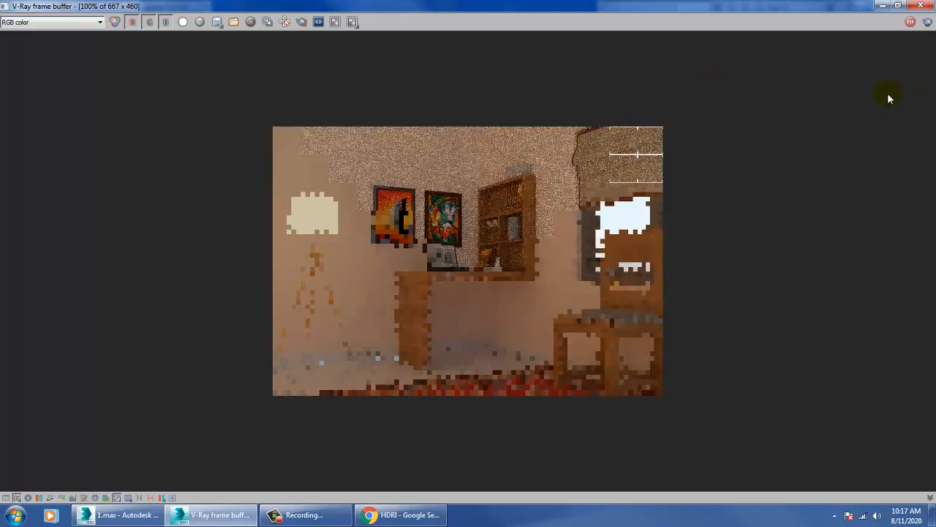
pyautogui.press('Escape')
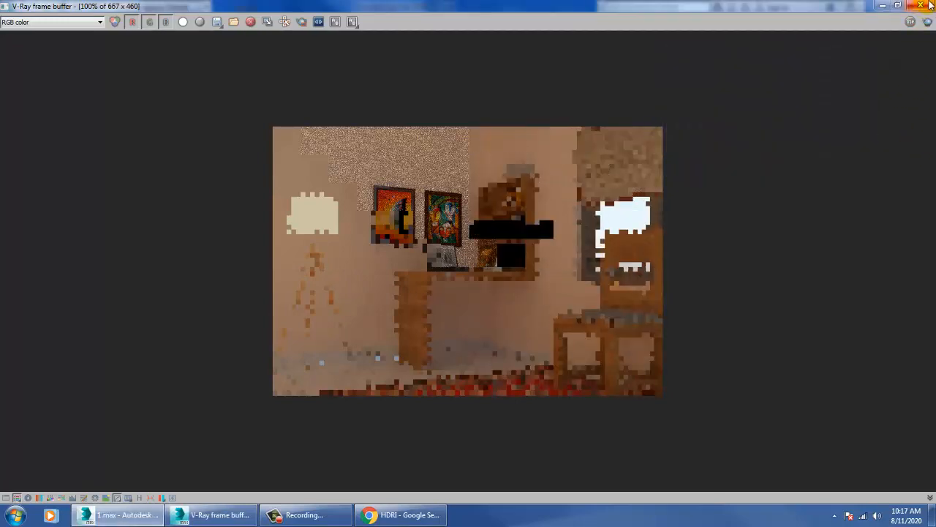
pyautogui.click(922, 5)
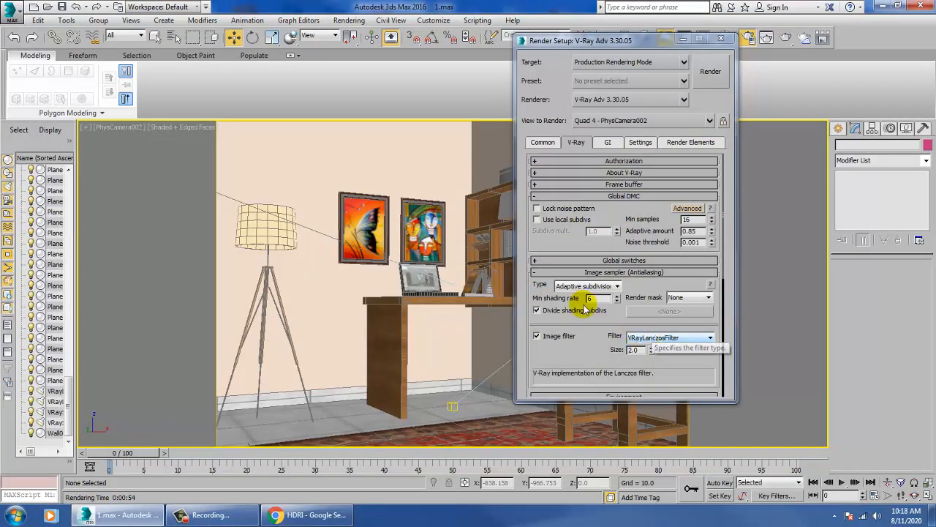
# Step: Enable local subdivs in Global DMC with multiplier 5.0, set min samples to 32, and run a brief test render
pyautogui.click(539, 219)
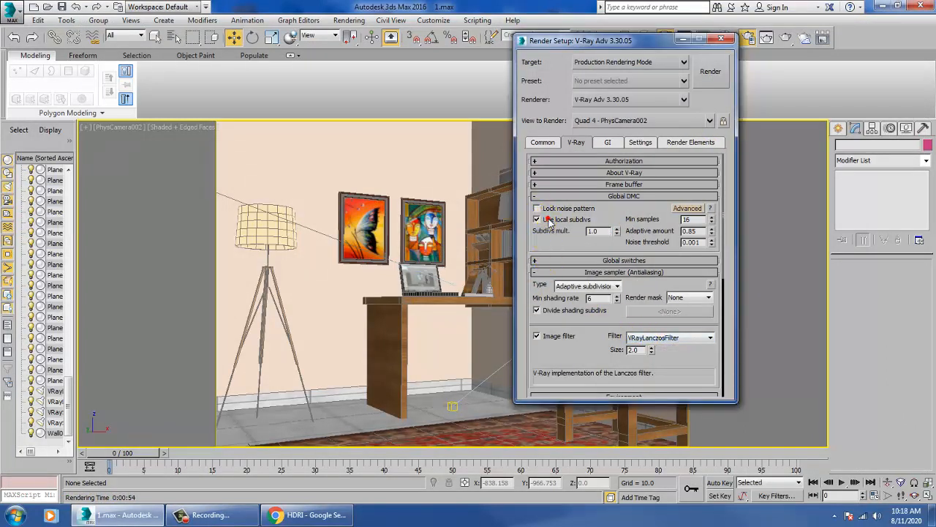
pyautogui.moveTo(601, 231); pyautogui.dragTo(491, 220)
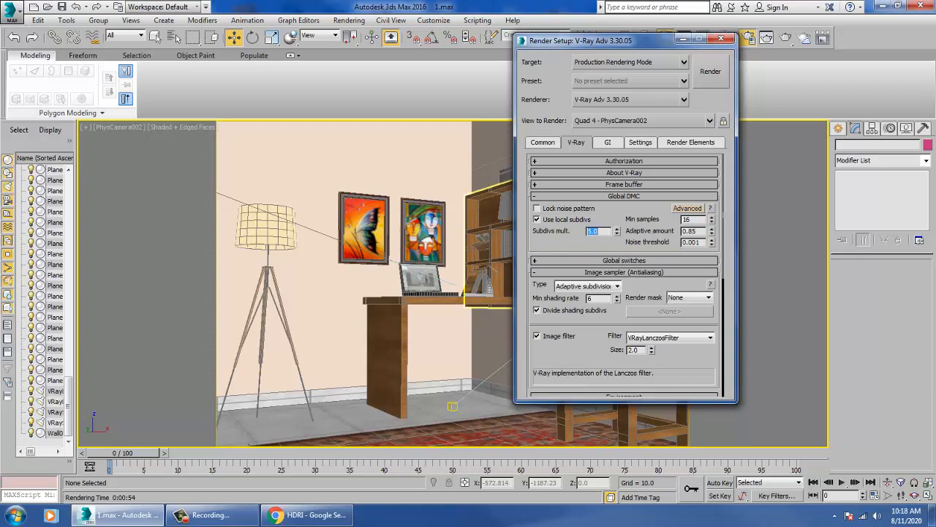
pyautogui.moveTo(703, 220); pyautogui.dragTo(640, 218)
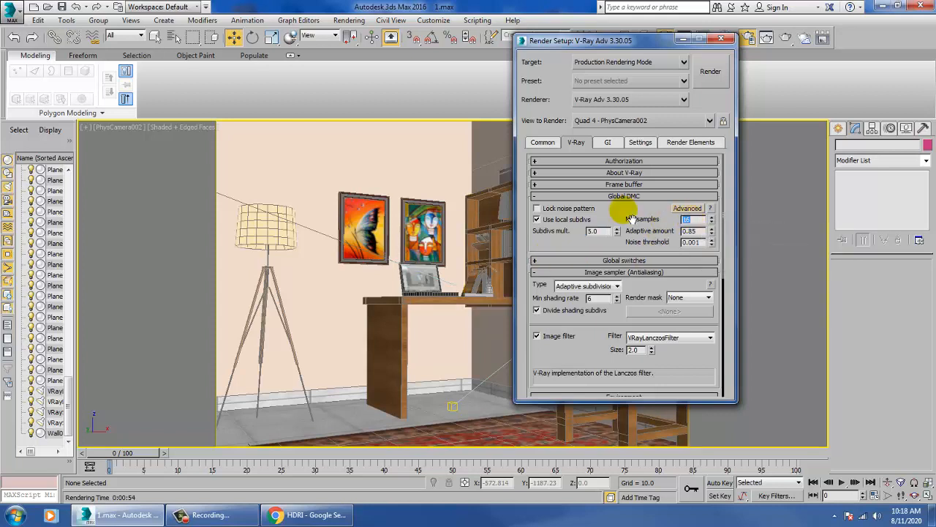
pyautogui.write('32')
pyautogui.click(711, 70)
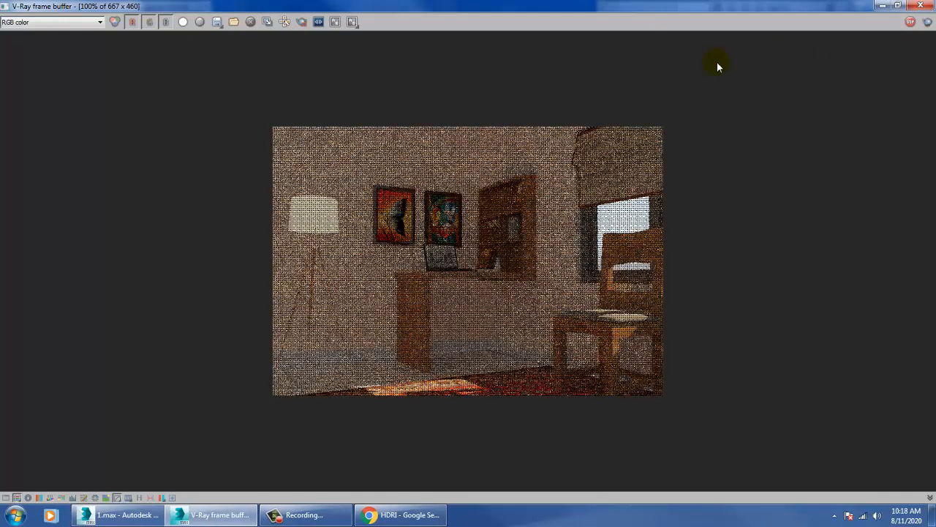
pyautogui.click(926, 8)
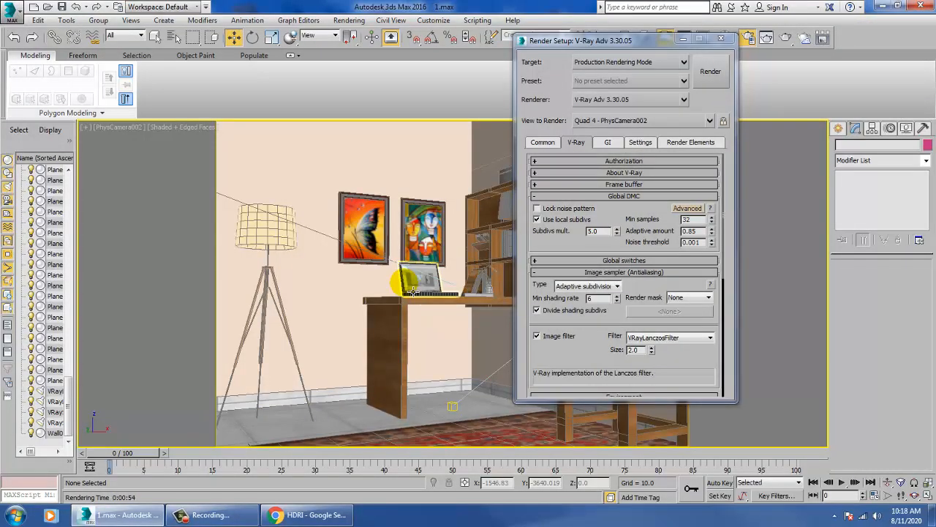
# Step: Open the Slate Material Editor and set the reflection subdivs of the wood Material #3 to 16
pyautogui.press('m')
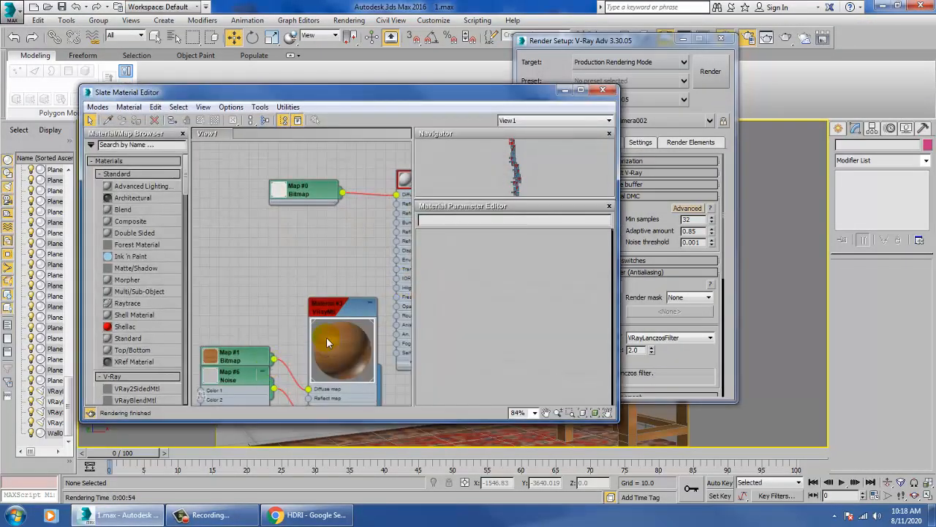
pyautogui.scroll(-3, 325, 272)
pyautogui.click(322, 267)
pyautogui.scroll(-3, 322, 268)
pyautogui.scroll(2, 328, 292)
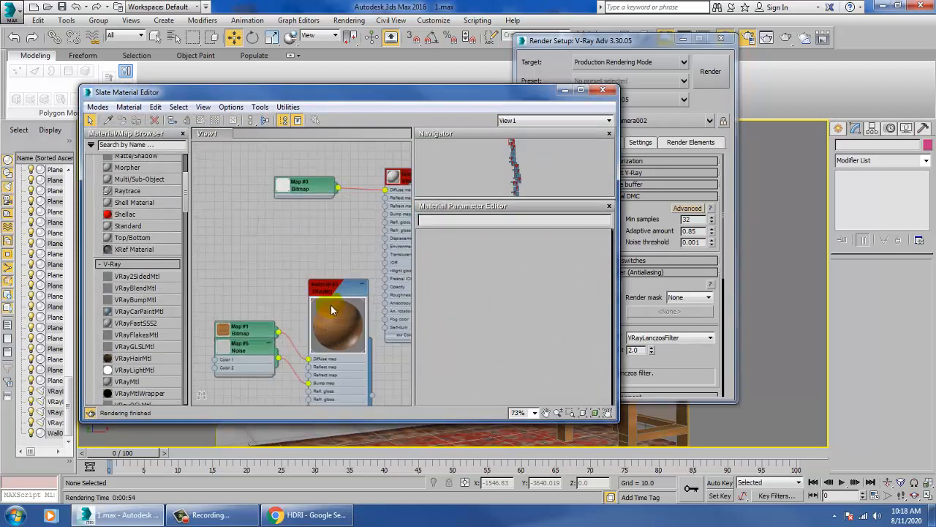
pyautogui.doubleClick(331, 316)
pyautogui.doubleClick(335, 283)
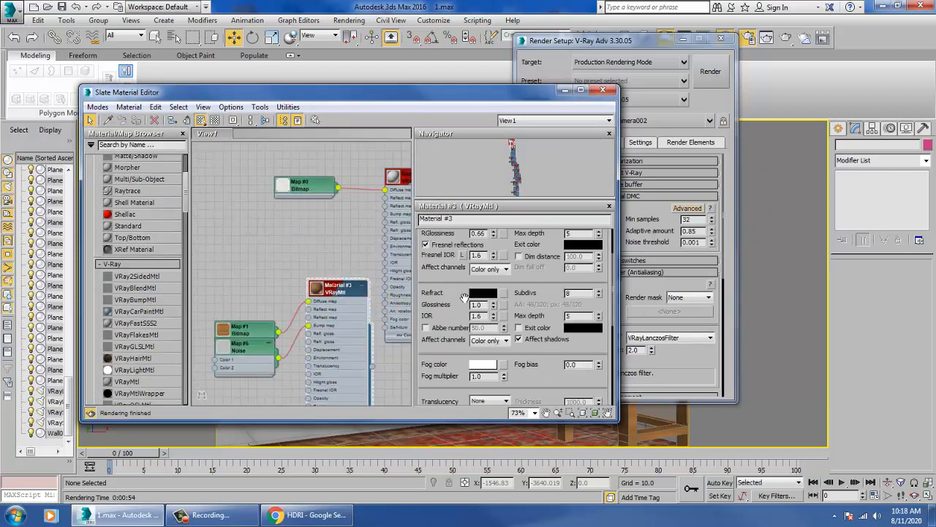
pyautogui.scroll(-3, 542, 289)
pyautogui.scroll(5, 543, 296)
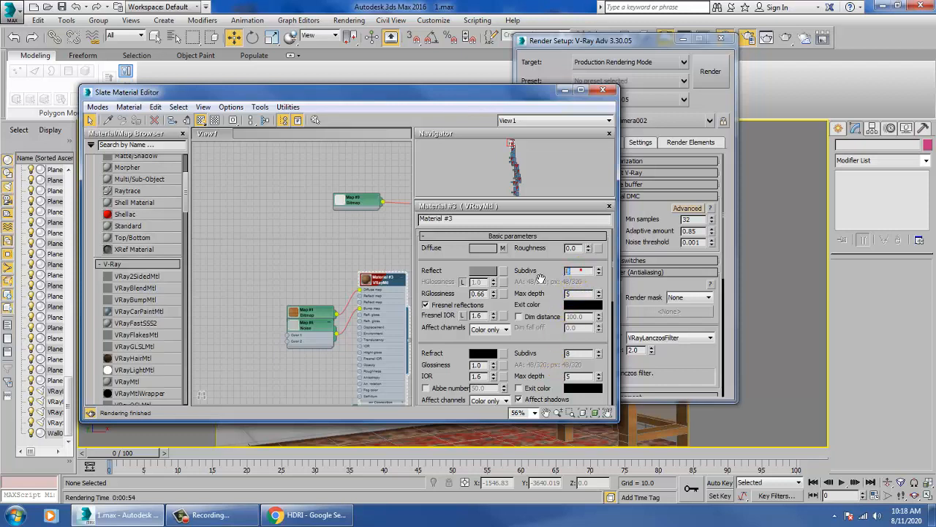
pyautogui.click(641, 307)
pyautogui.write('16')
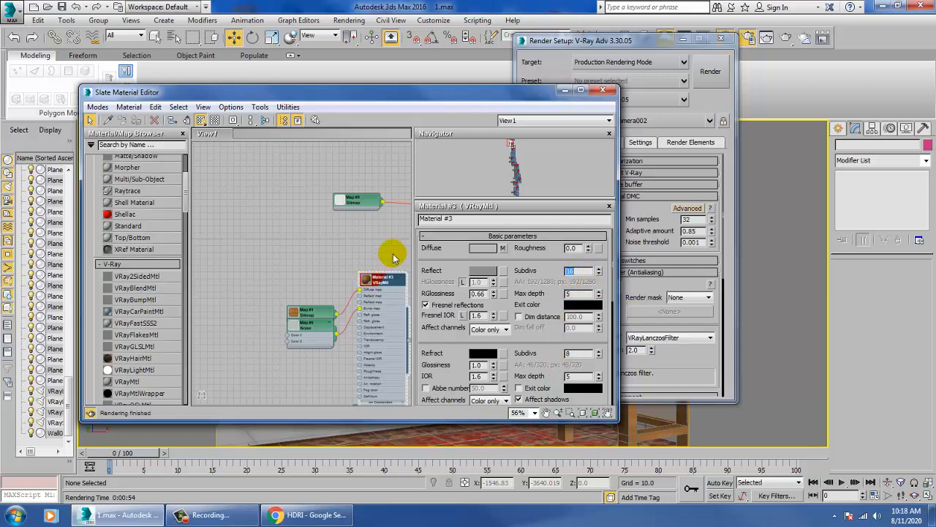
# Step: Set the reflection subdivs of the floor material to 16
pyautogui.moveTo(390, 255); pyautogui.dragTo(267, 265, button='middle')
pyautogui.doubleClick(340, 209)
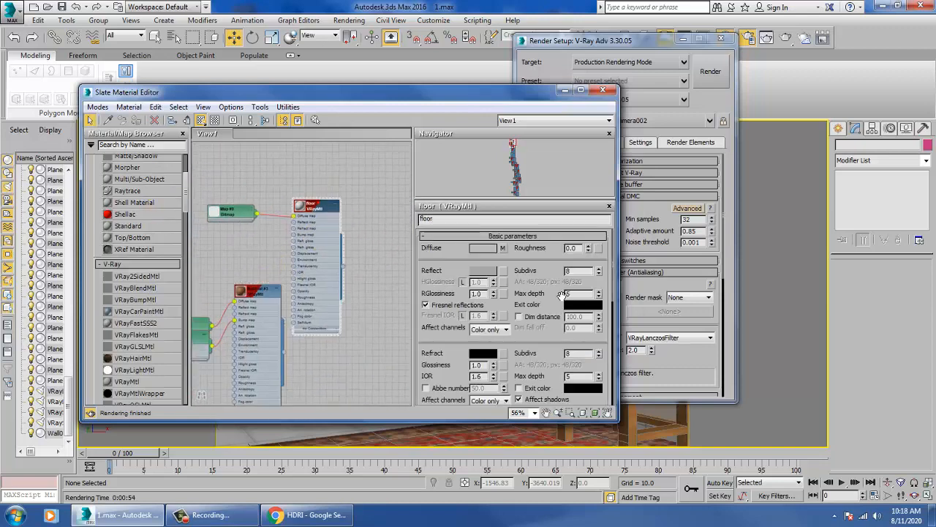
pyautogui.doubleClick(578, 271)
pyautogui.write('16')
pyautogui.press('Return')
# Step: Set the refraction subdivs of Material #4, the one fed by a bitmap and a noise map, to 16
pyautogui.click(322, 384)
pyautogui.scroll(-2, 347, 231)
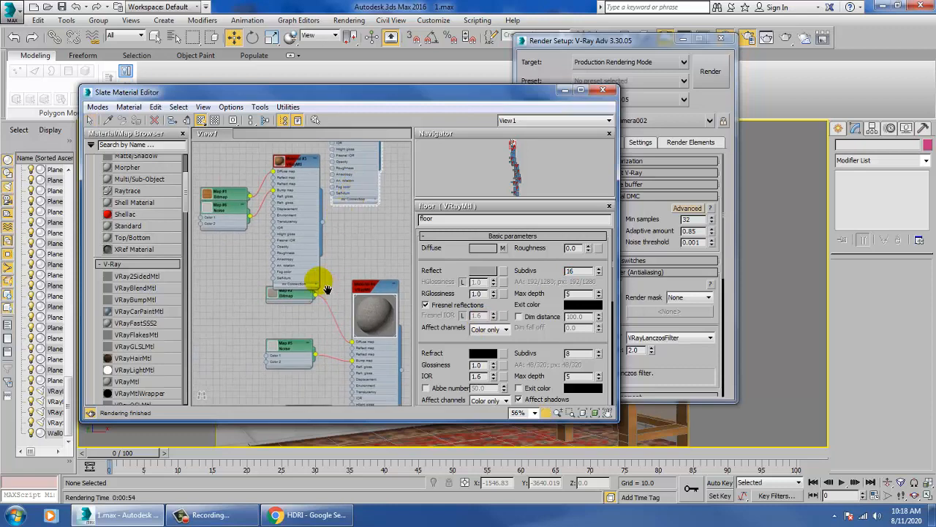
pyautogui.scroll(-2, 370, 246)
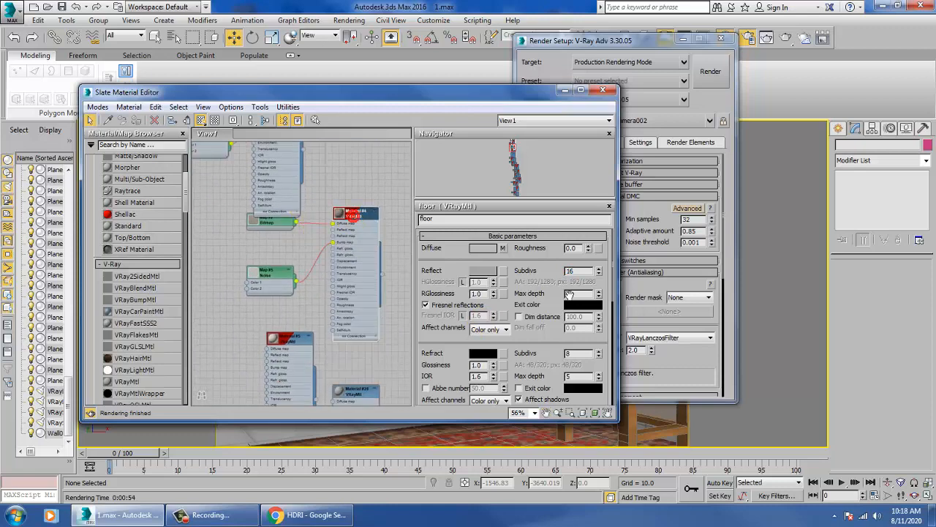
pyautogui.doubleClick(371, 219)
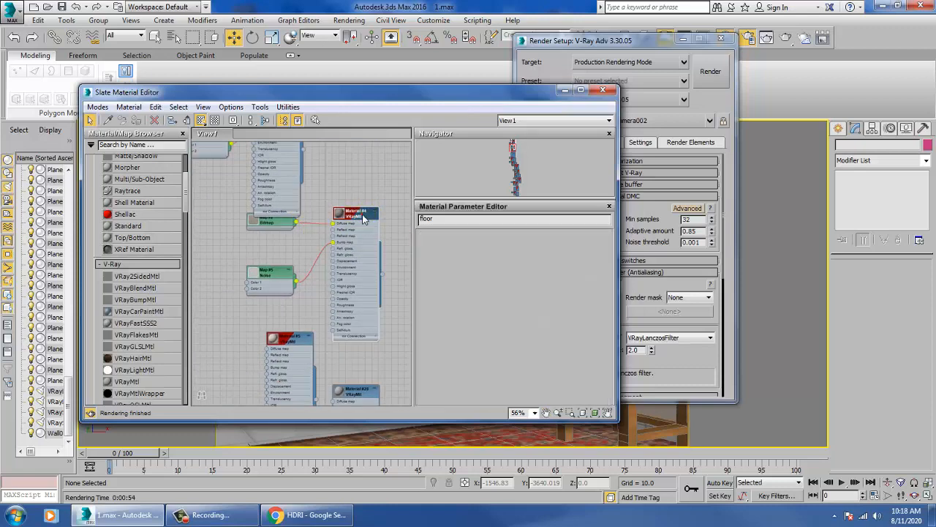
pyautogui.scroll(5, 566, 249)
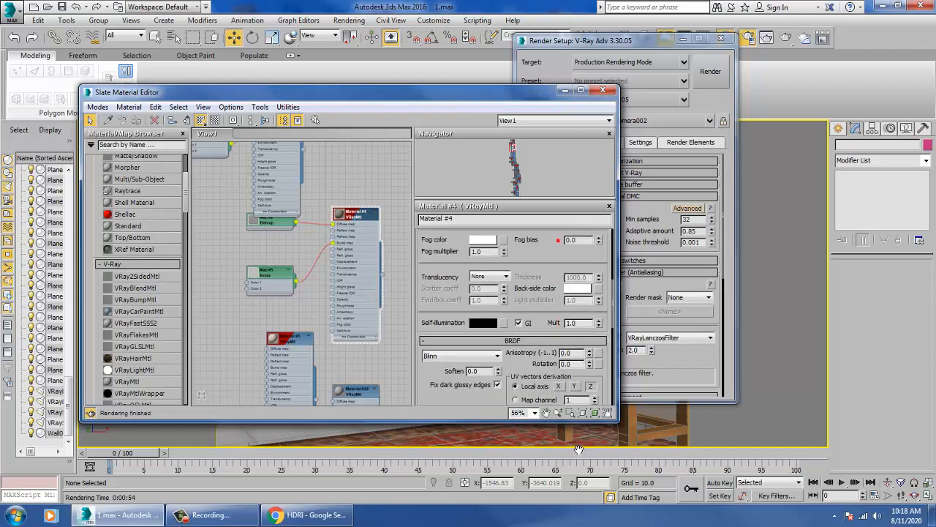
pyautogui.doubleClick(577, 246)
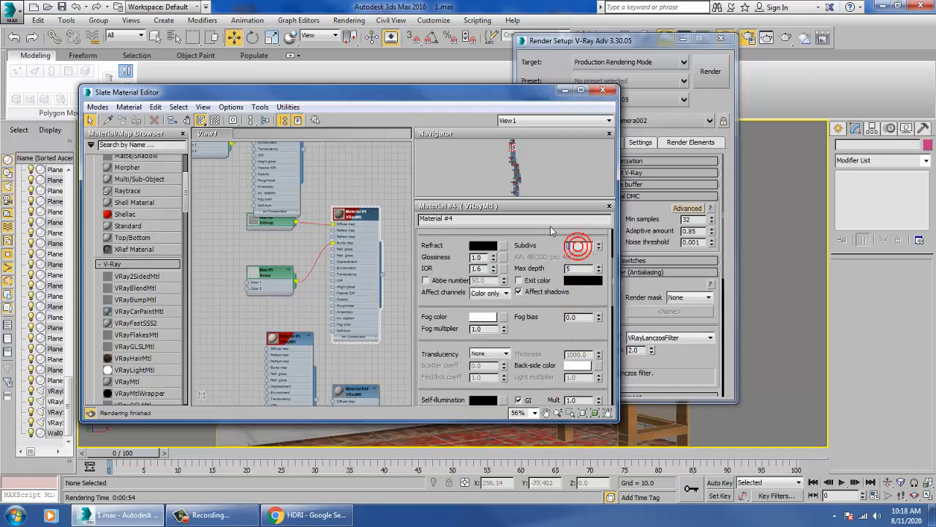
pyautogui.write('16')
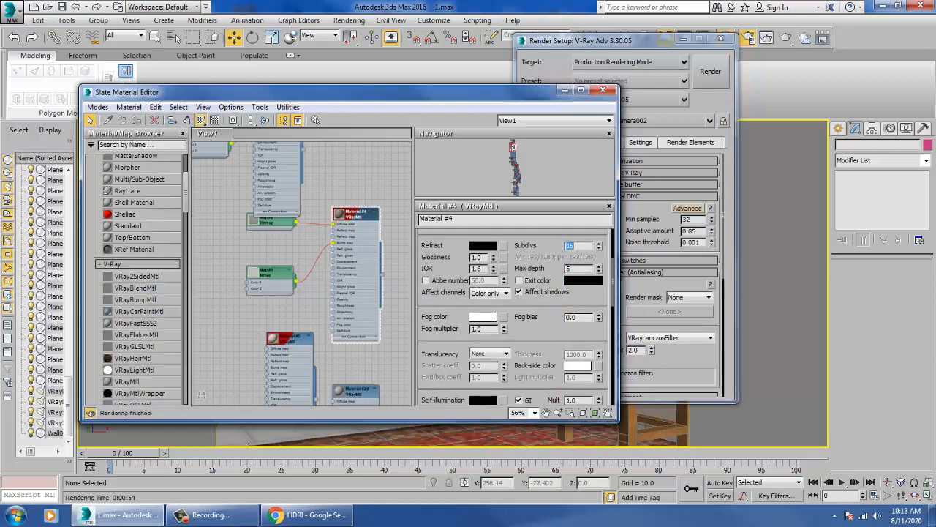
# Step: Set the reflection subdivs of Material #5 to 16
pyautogui.doubleClick(294, 338)
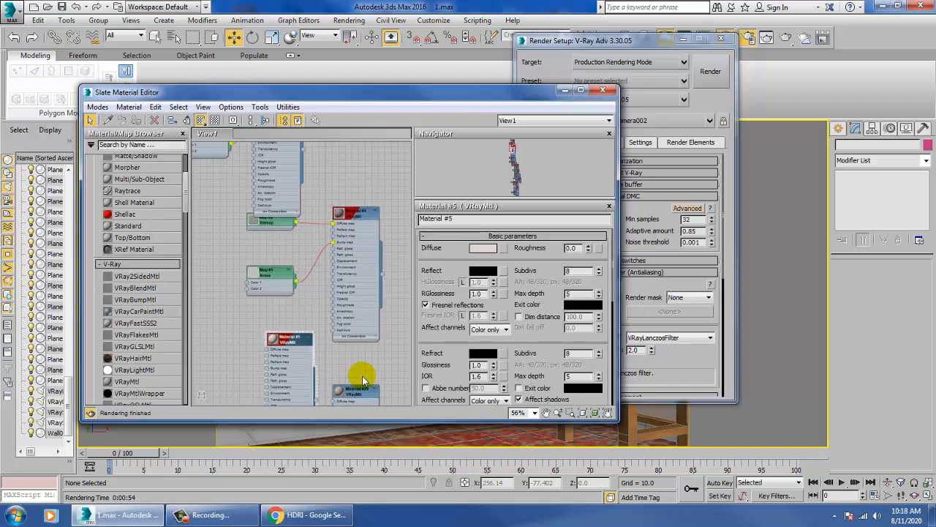
pyautogui.doubleClick(571, 248)
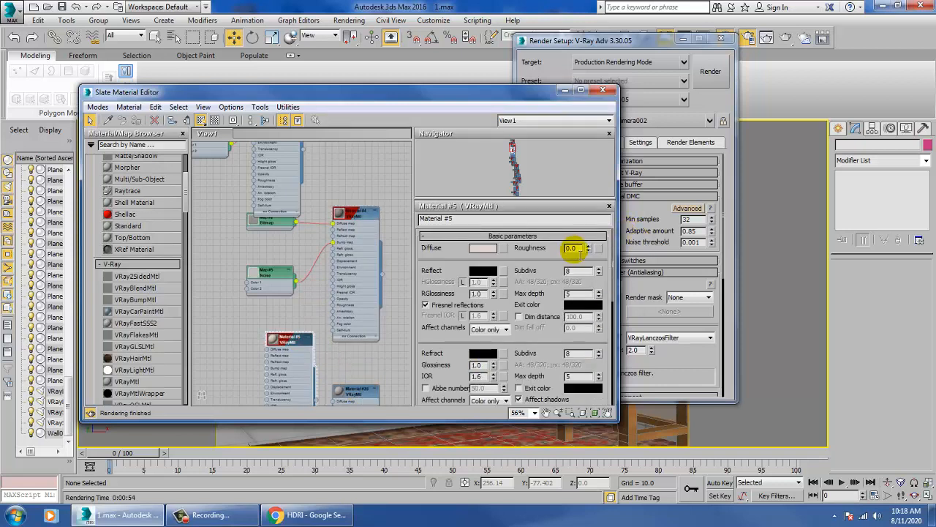
pyautogui.doubleClick(578, 271)
pyautogui.write('16')
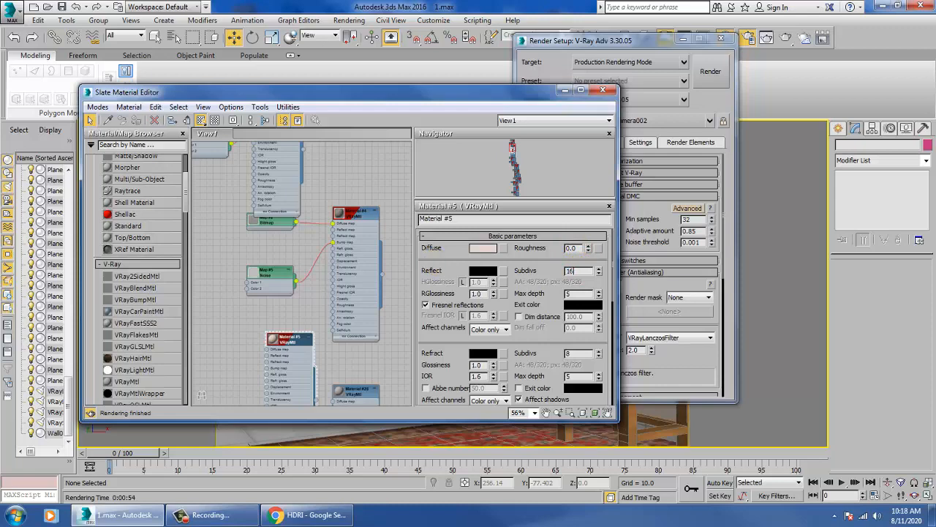
pyautogui.press('Return')
# Step: Find the brown Material #134 further down the node view and set its reflection subdivs to 16
pyautogui.scroll(-5, 344, 368)
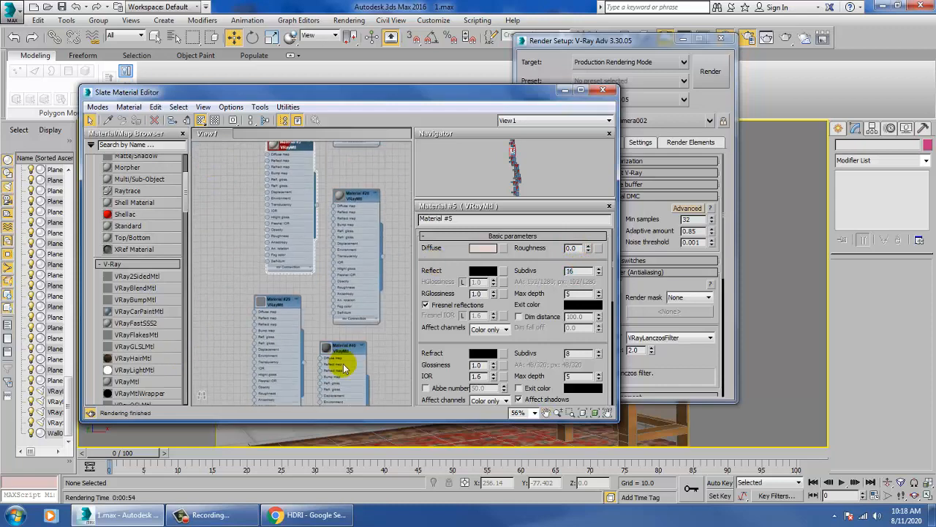
pyautogui.scroll(-5, 343, 368)
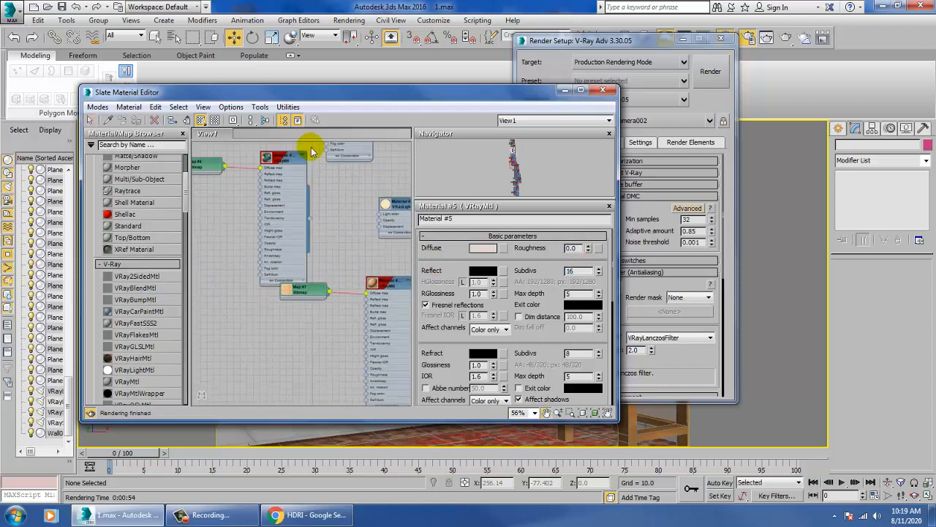
pyautogui.scroll(-3, 311, 152)
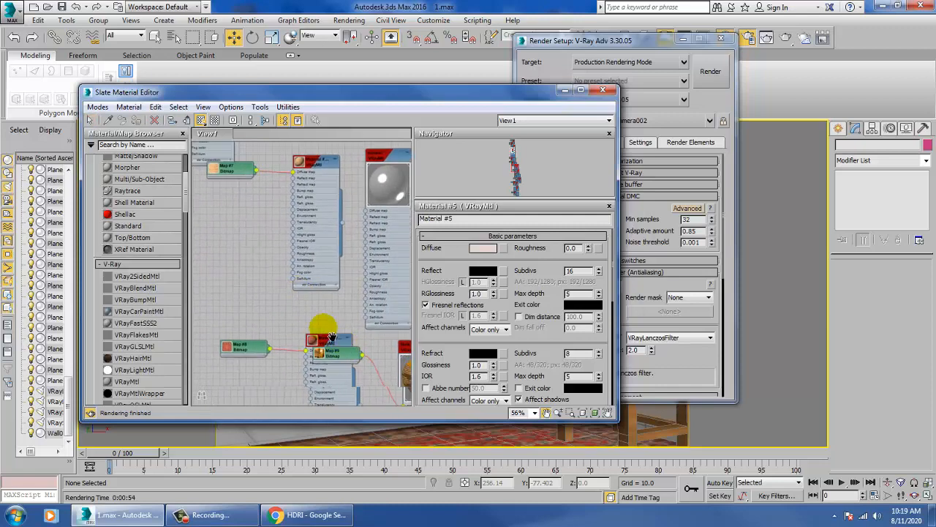
pyautogui.scroll(-5, 332, 337)
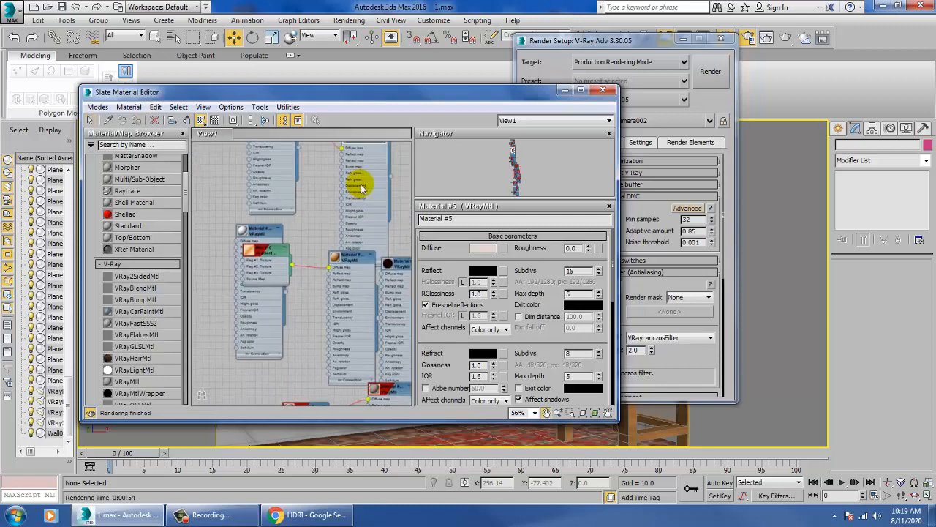
pyautogui.scroll(-5, 361, 189)
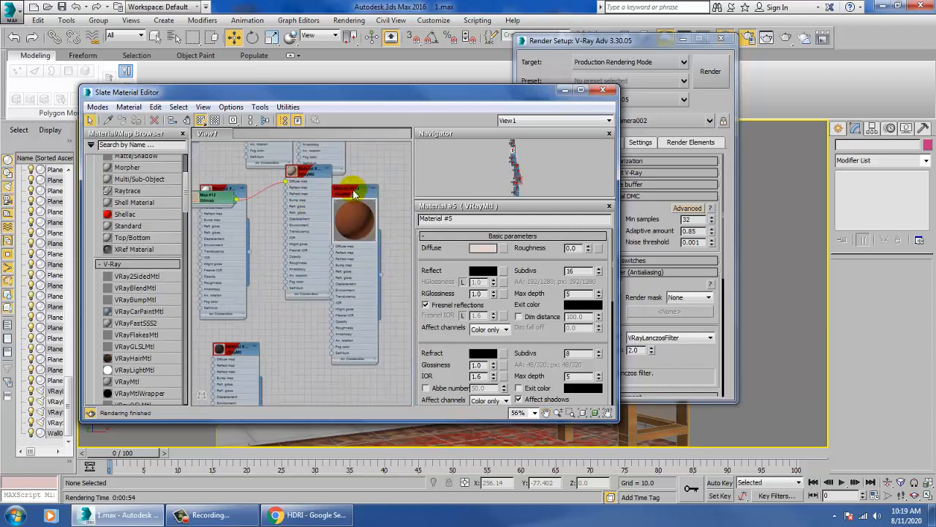
pyautogui.doubleClick(354, 192)
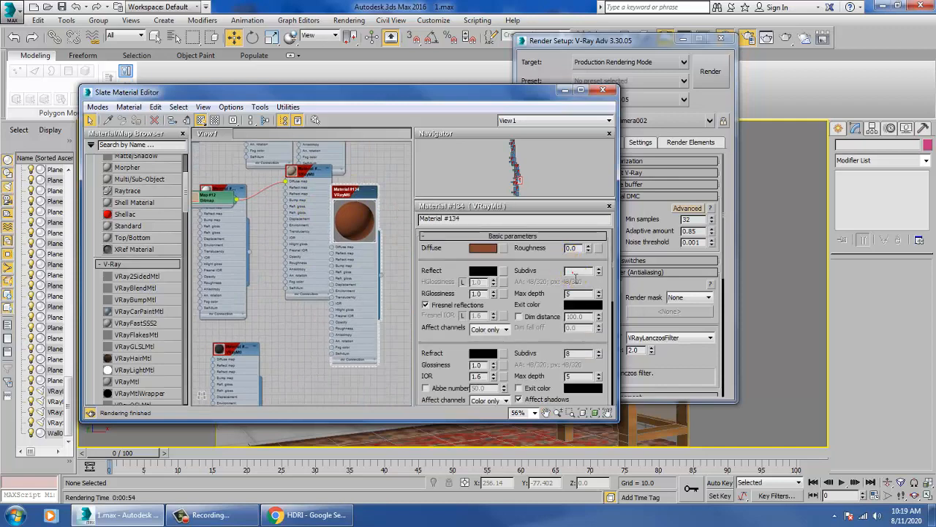
pyautogui.write('16')
pyautogui.press('Return')
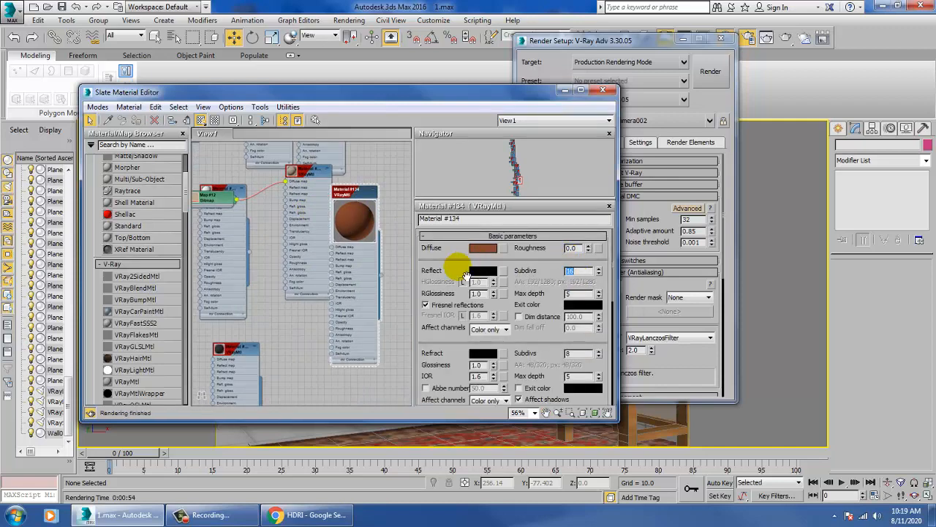
# Step: Set the reflection subdivs of the beige Material #184 to 16
pyautogui.scroll(-1, 308, 378)
pyautogui.moveTo(305, 375); pyautogui.dragTo(368, 209, button='middle')
pyautogui.moveTo(400, 321); pyautogui.dragTo(401, 276, button='middle')
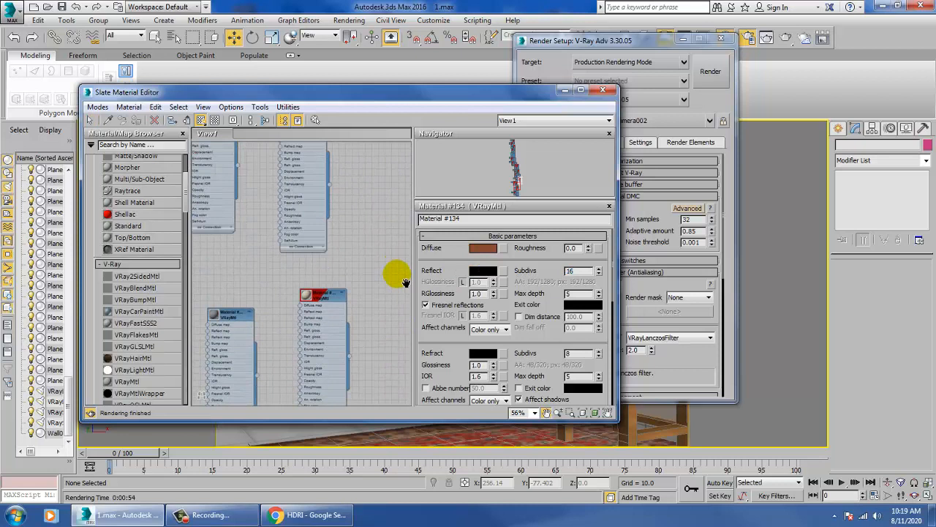
pyautogui.doubleClick(333, 294)
pyautogui.doubleClick(579, 271)
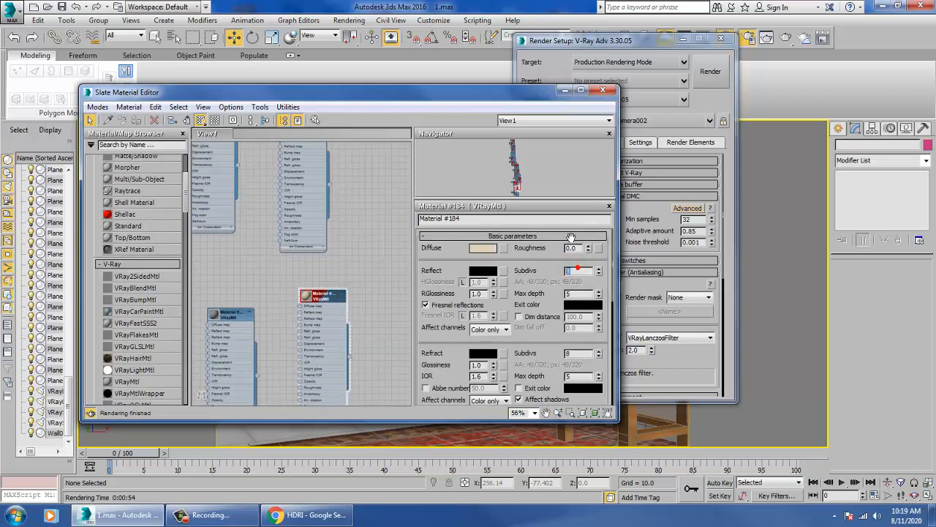
pyautogui.write('16')
pyautogui.press('Return')
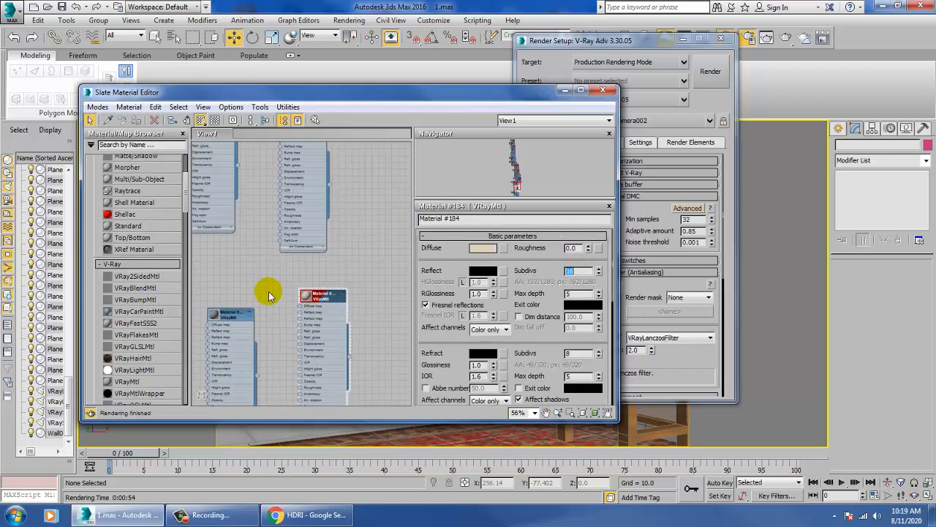
# Step: Examine the parameters of the bitmap-textured Material #158
pyautogui.click(227, 318)
pyautogui.moveTo(253, 244); pyautogui.dragTo(333, 331, button='middle')
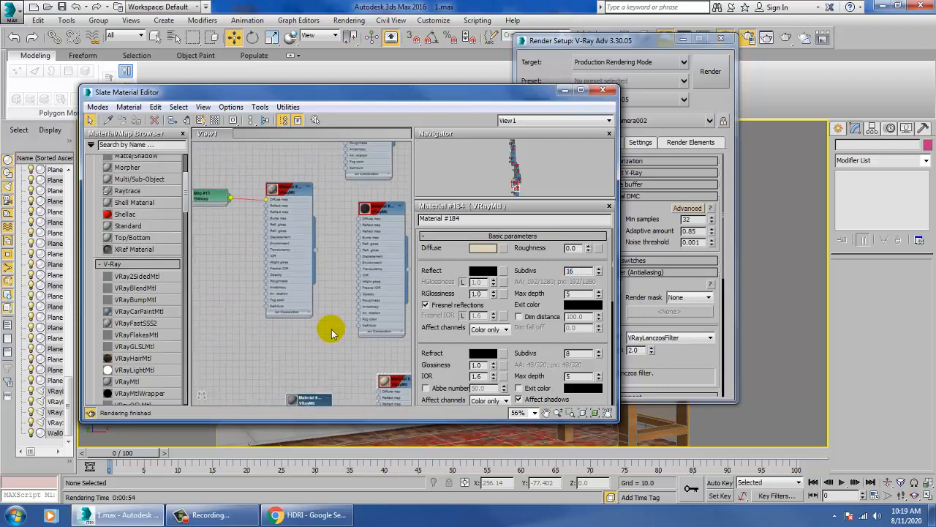
pyautogui.click(272, 188)
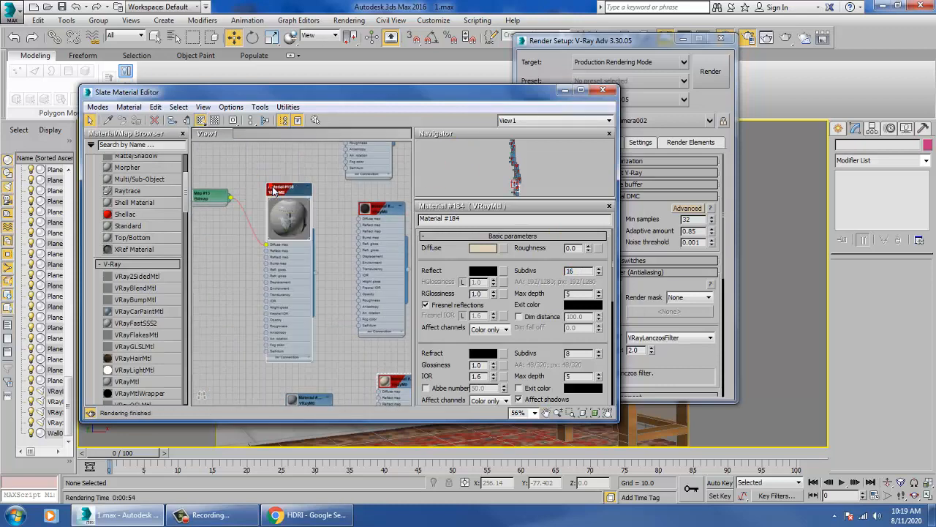
pyautogui.doubleClick(289, 192)
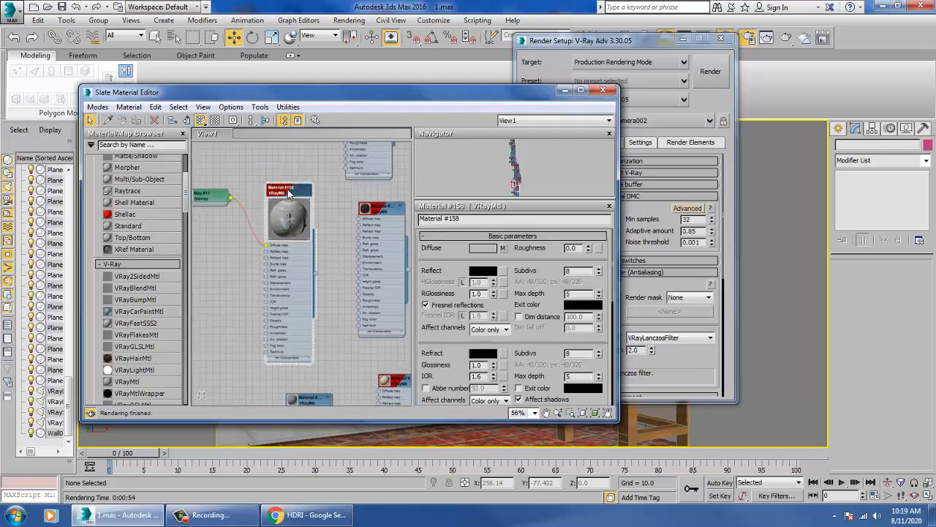
# Step: Close the material editor, render the PhysCamera002 view, inspect the image at 200%, and close the frame buffer
pyautogui.click(603, 89)
pyautogui.click(709, 71)
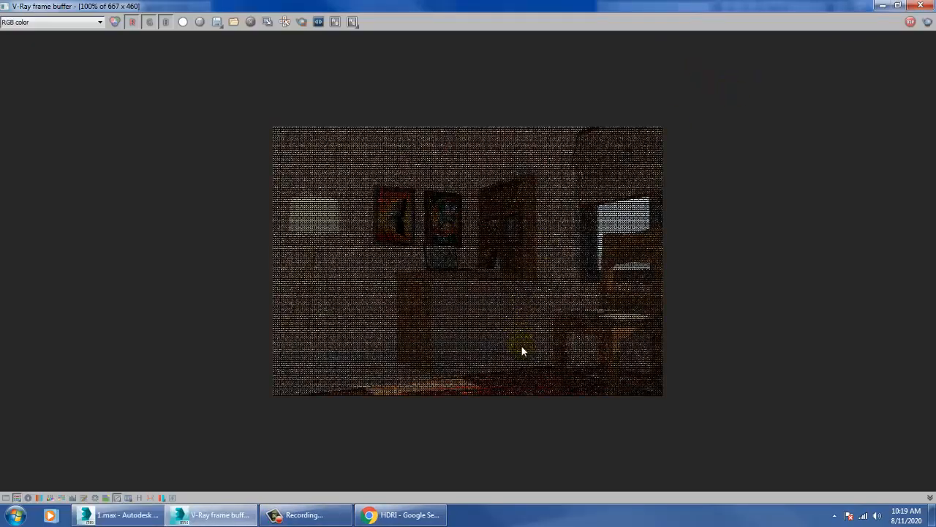
pyautogui.scroll(1, 522, 348)
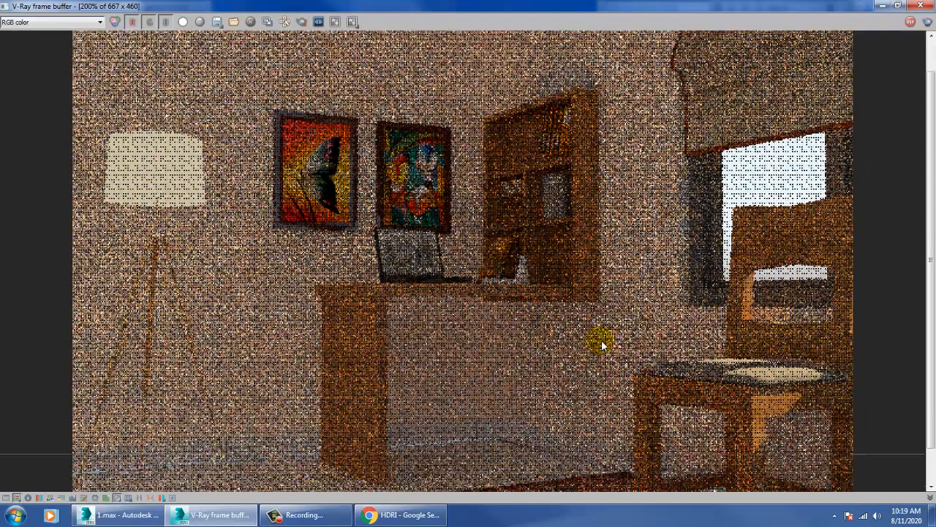
pyautogui.moveTo(602, 345); pyautogui.dragTo(626, 275, button='middle')
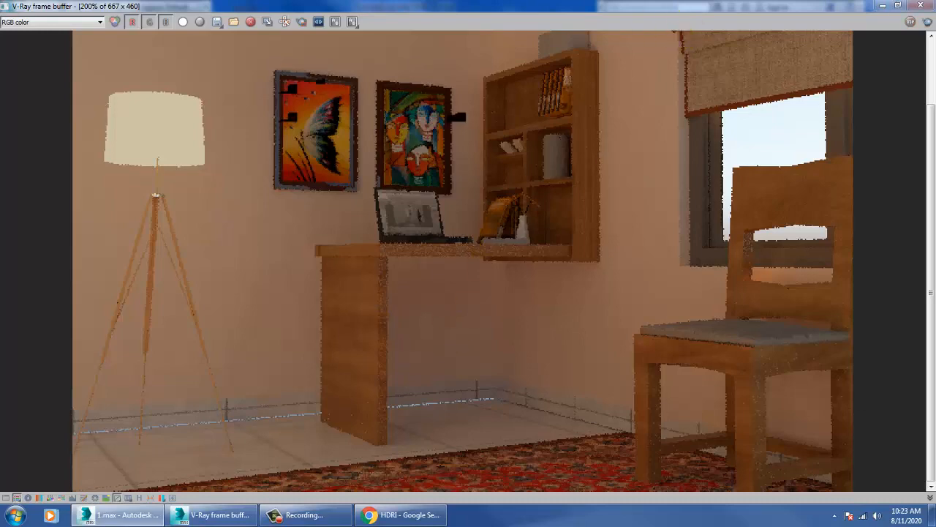
pyautogui.click(920, 5)
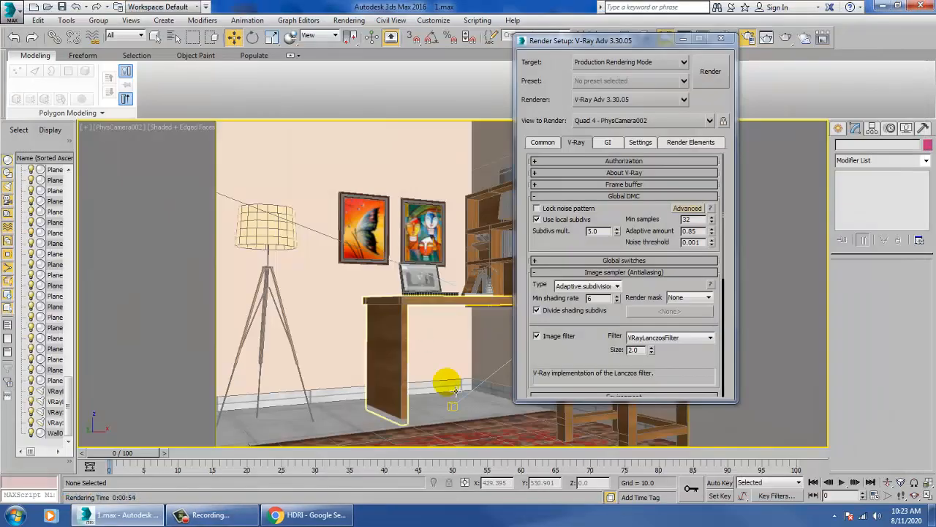
# Step: Select the room's floor plane and raise it in the Front view to a Z position of about 1.33
pyautogui.click(327, 424)
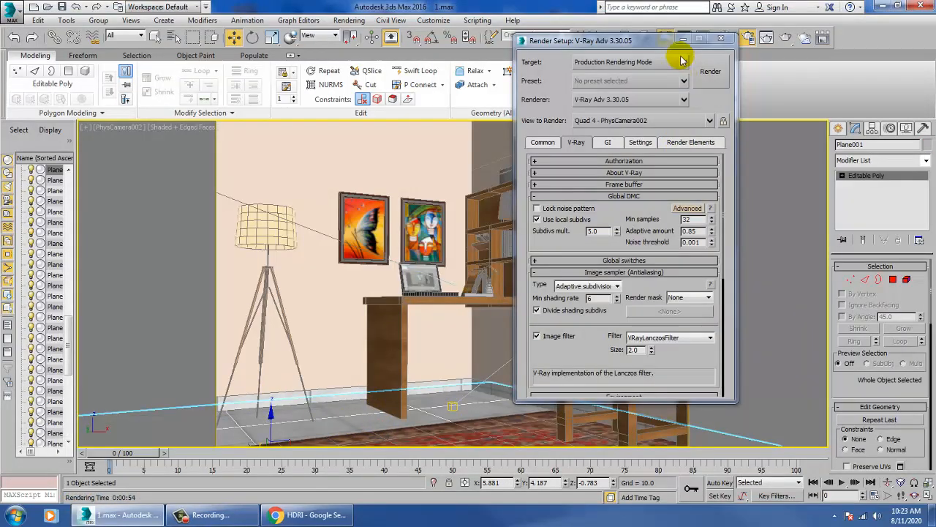
pyautogui.click(721, 38)
pyautogui.hotkey('alt', 'w')
pyautogui.rightClick(704, 202)
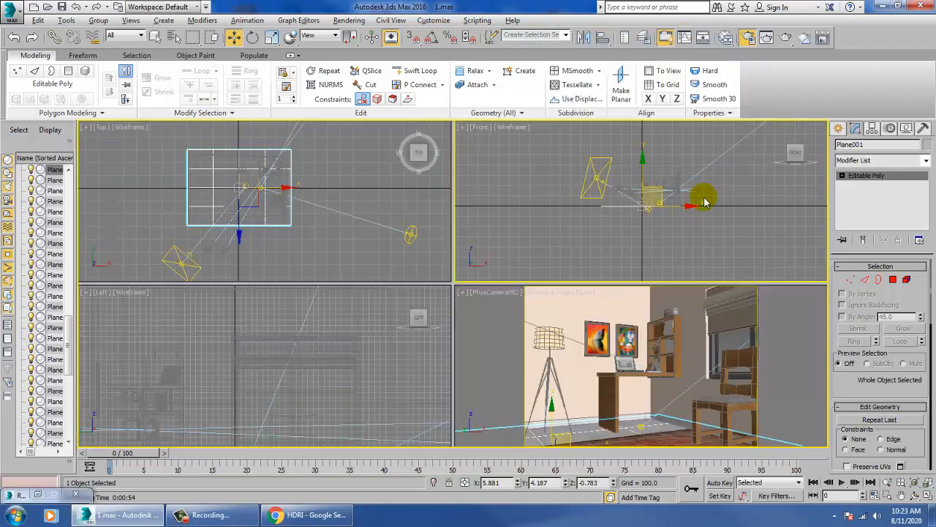
pyautogui.hotkey('alt', 'w')
pyautogui.scroll(10, 517, 268)
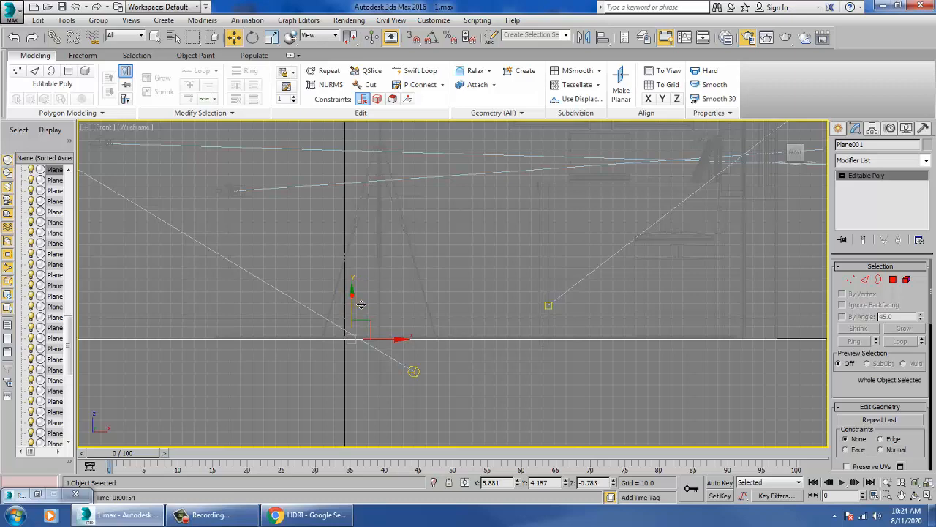
pyautogui.moveTo(361, 304)
pyautogui.mouseDown()
pyautogui.moveTo(358, 294)
pyautogui.moveTo(367, 310)
pyautogui.mouseUp()
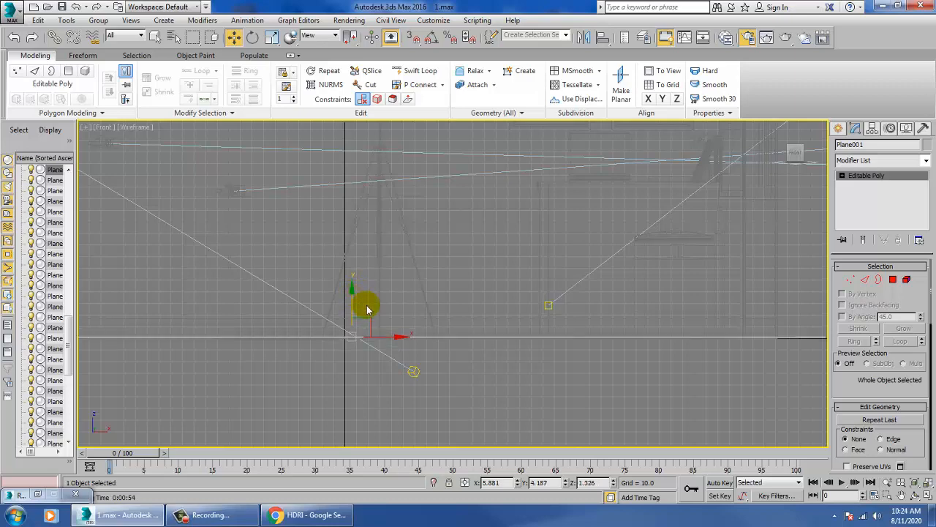
# Step: Render the PhysCamera002 view, inspect the image for noise, and close the frame buffer
pyautogui.hotkey('alt', 'w')
pyautogui.click(665, 380)
pyautogui.hotkey('alt', 'w')
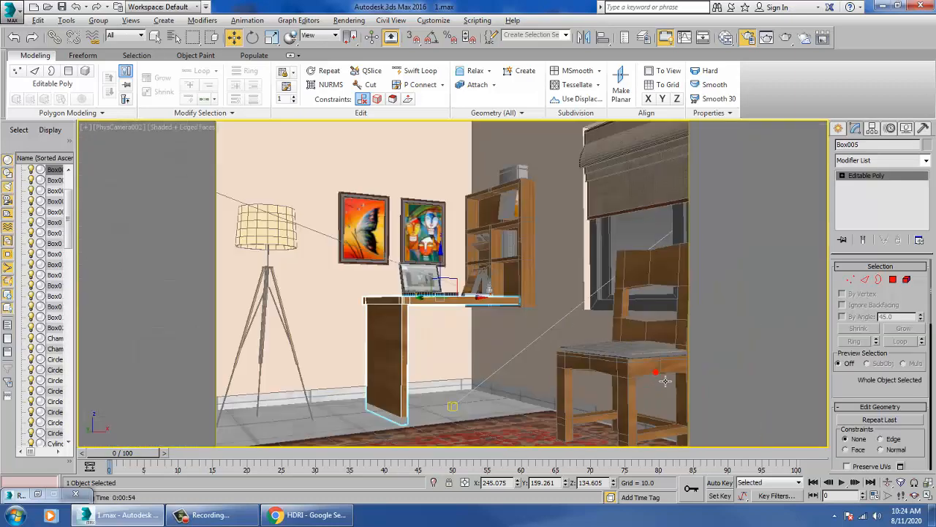
pyautogui.click(355, 19)
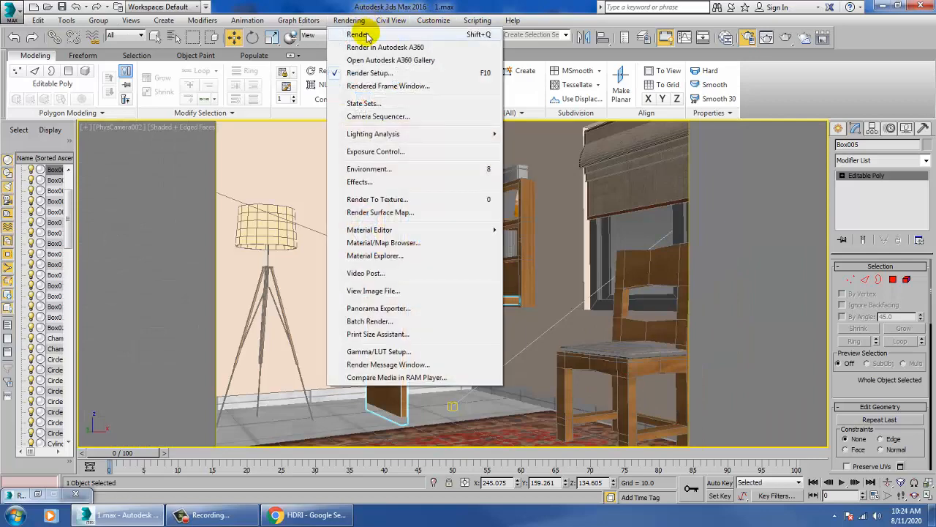
pyautogui.click(358, 35)
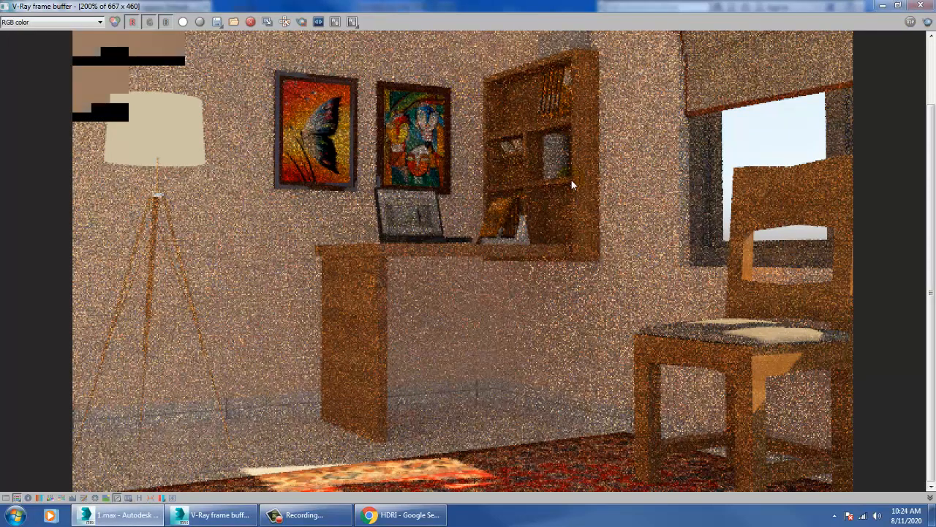
pyautogui.click(921, 5)
# Step: In the Perspective view, create a BoxGizmo atmospheric helper around the room, about 649 long, 665 wide and 387 high
pyautogui.press('p')
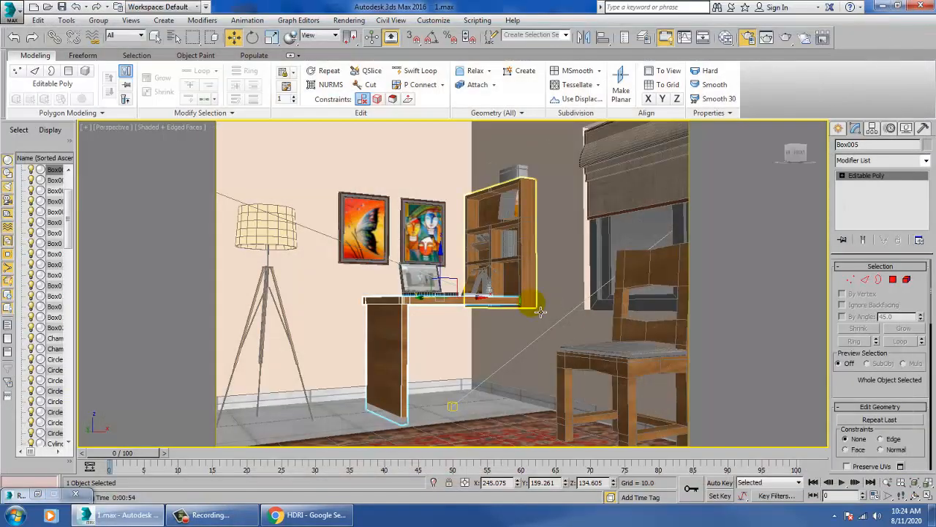
pyautogui.scroll(-10, 532, 314)
pyautogui.scroll(8, 533, 331)
pyautogui.keyDown('alt'); pyautogui.moveTo(542, 341); pyautogui.dragTo(534, 384, button='middle'); pyautogui.keyUp('alt')
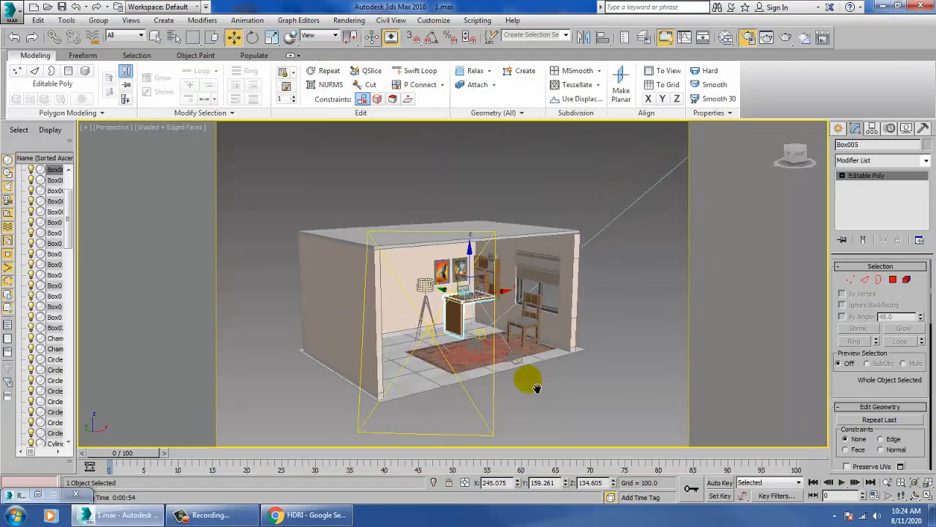
pyautogui.click(838, 128)
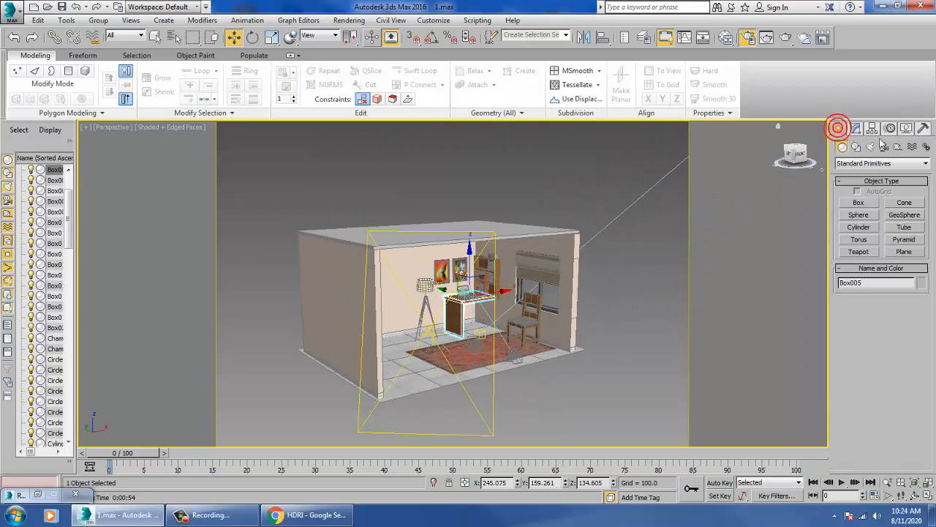
pyautogui.click(899, 147)
pyautogui.click(886, 164)
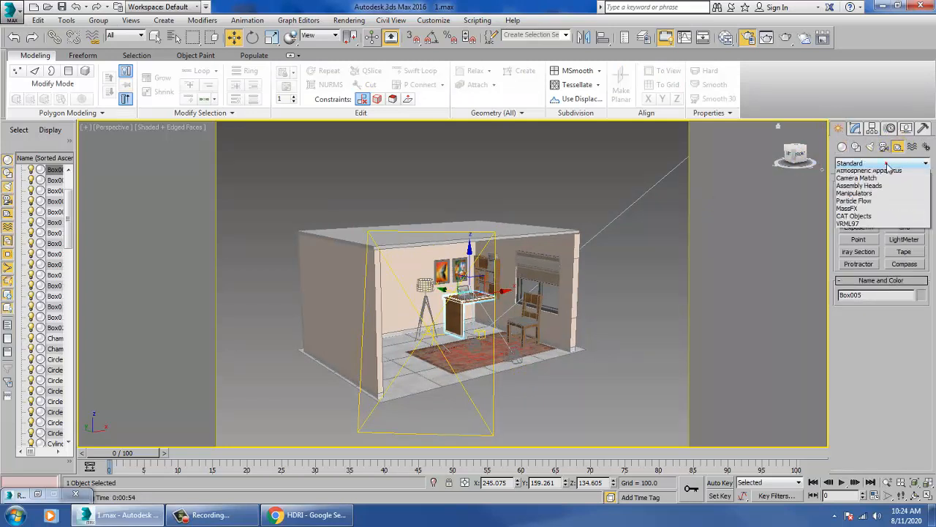
pyautogui.click(887, 183)
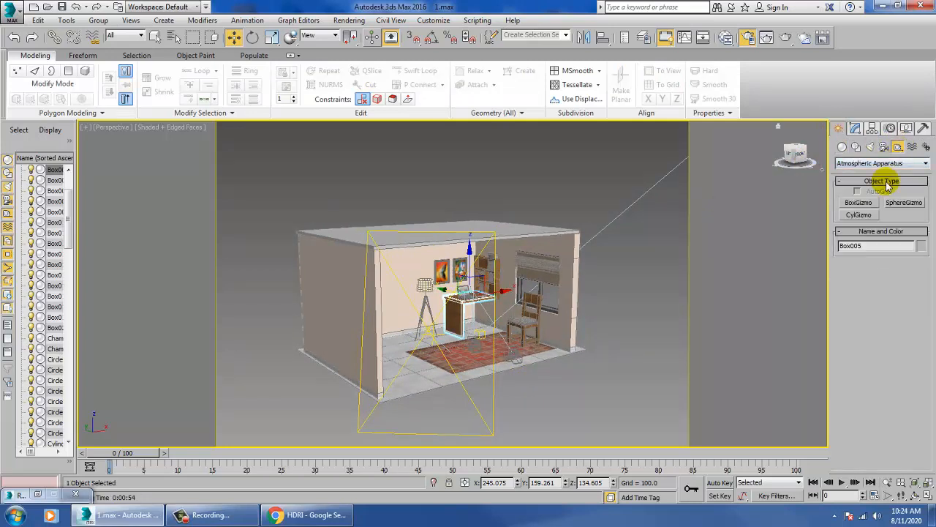
pyautogui.click(860, 203)
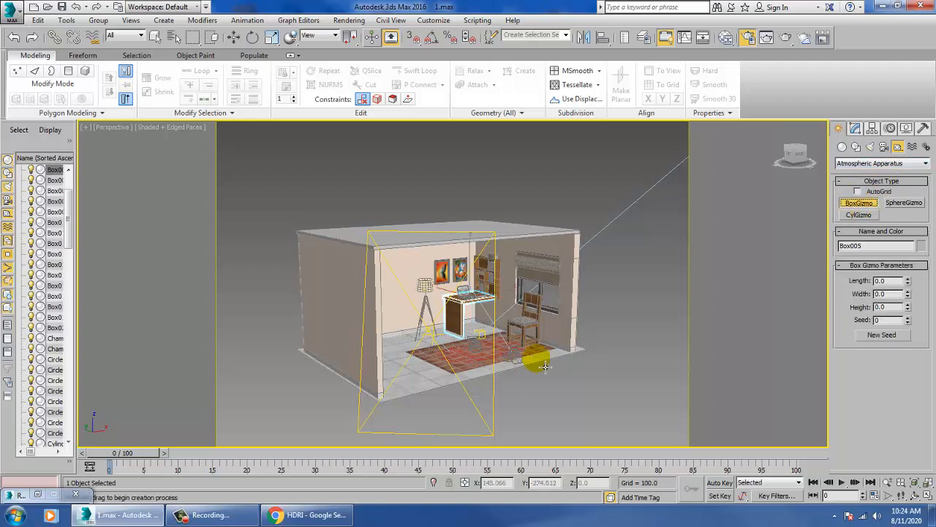
pyautogui.keyDown('alt'); pyautogui.moveTo(564, 336); pyautogui.dragTo(554, 355, button='middle'); pyautogui.keyUp('alt')
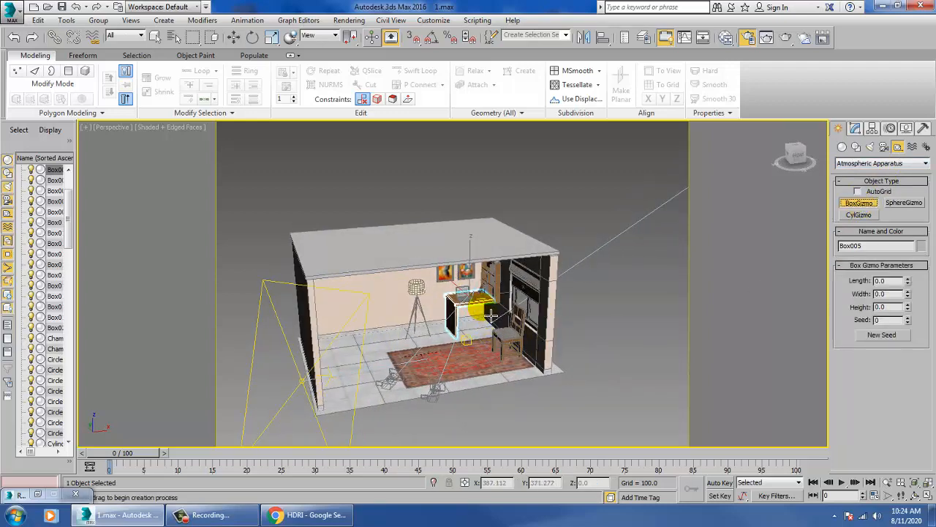
pyautogui.moveTo(503, 340); pyautogui.dragTo(357, 411)
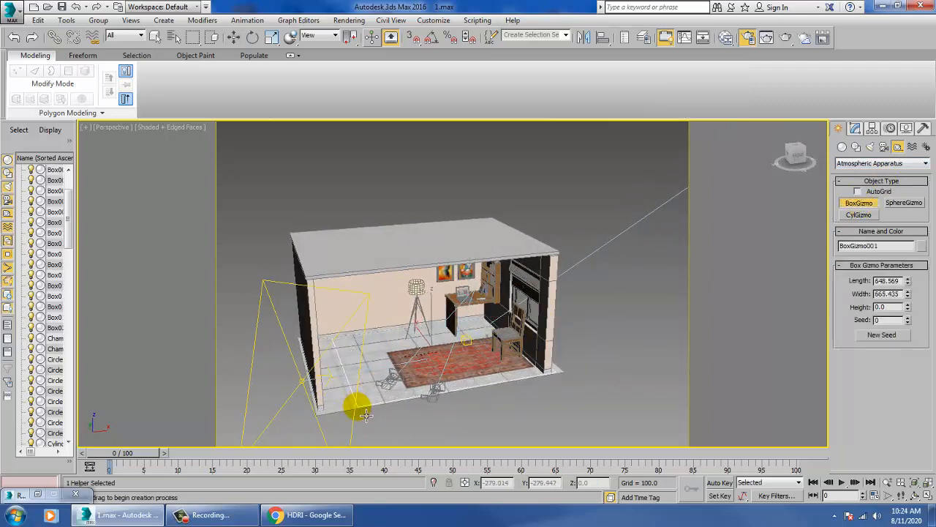
pyautogui.click(379, 294)
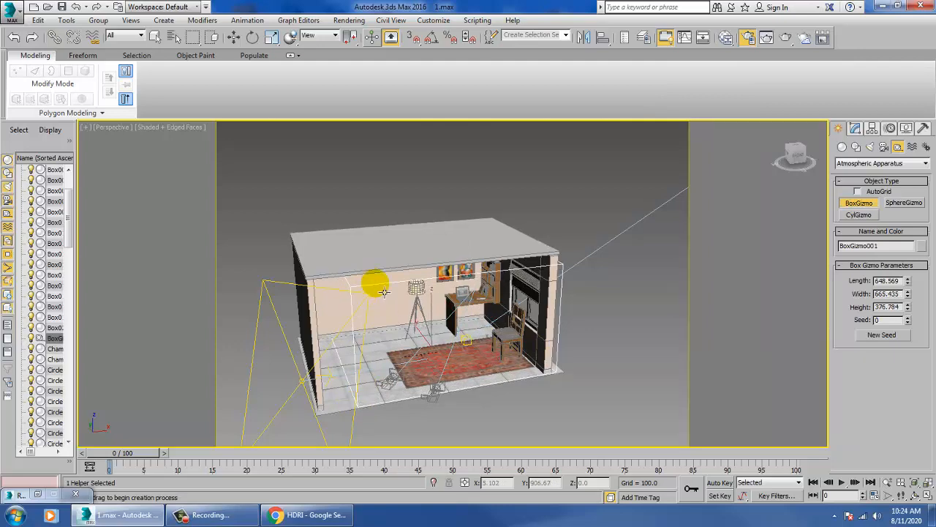
pyautogui.press('alt')
pyautogui.click(483, 281)
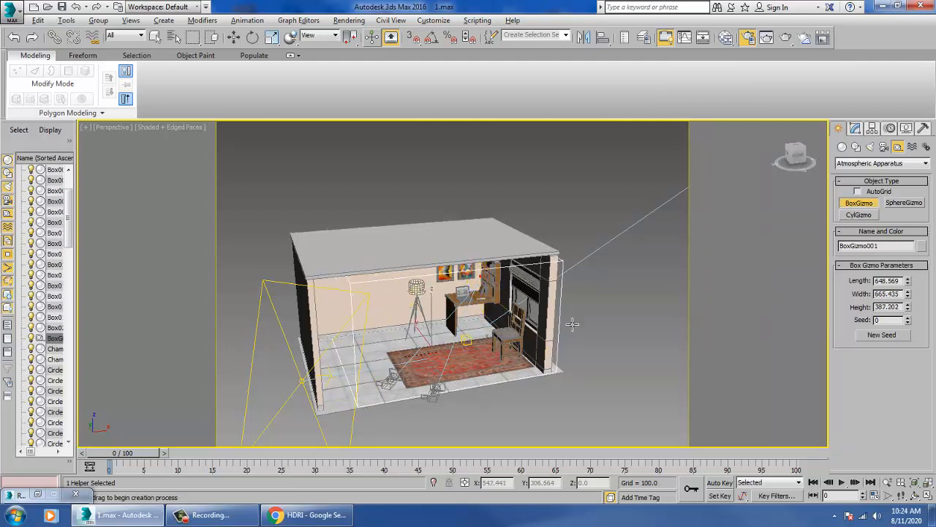
pyautogui.keyDown('alt'); pyautogui.moveTo(483, 281); pyautogui.dragTo(590, 306, button='middle'); pyautogui.keyUp('alt')
pyautogui.scroll(8, 590, 306)
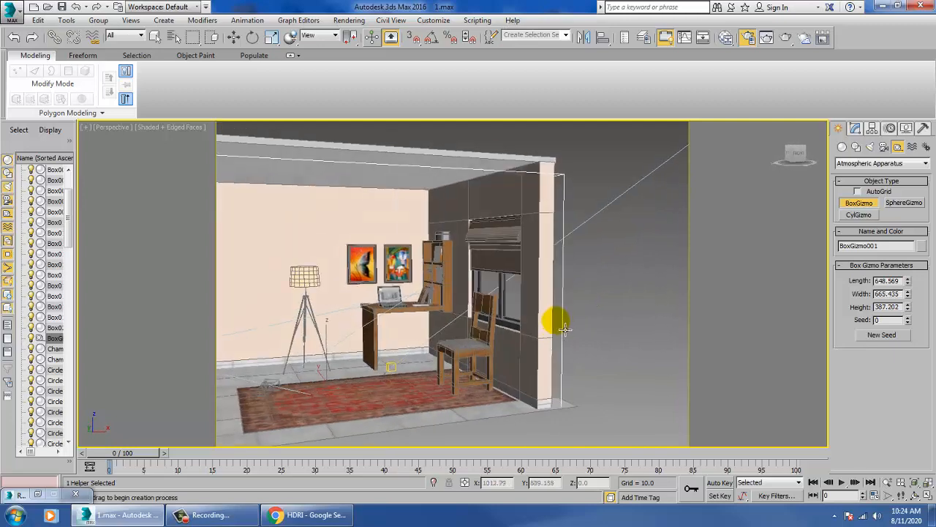
pyautogui.press('w')
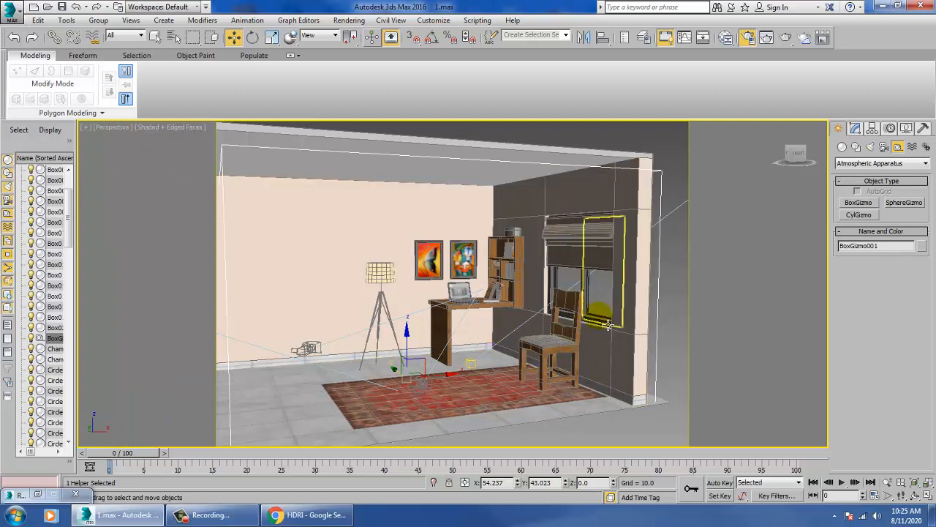
# Step: Add a new VRayEnvironmentFog atmosphere to the box gizmo around the room
pyautogui.click(856, 128)
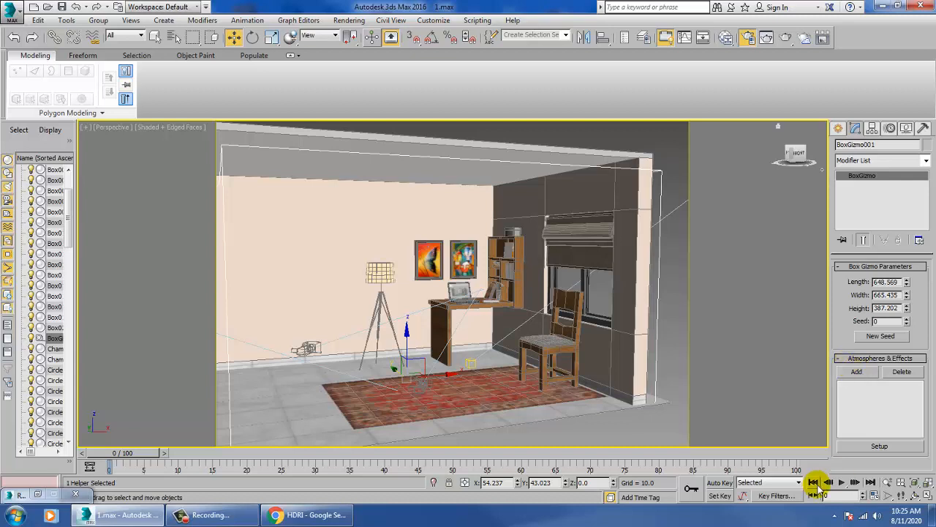
pyautogui.click(858, 372)
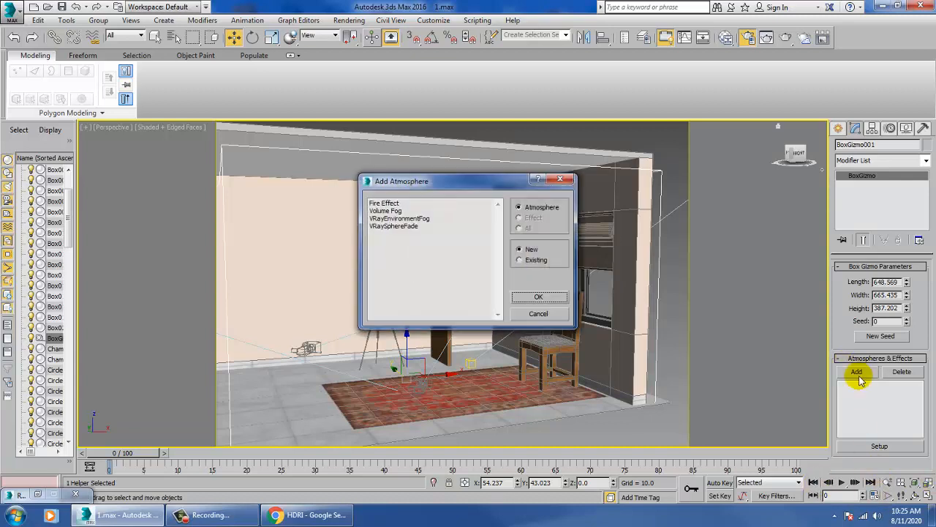
pyautogui.click(415, 219)
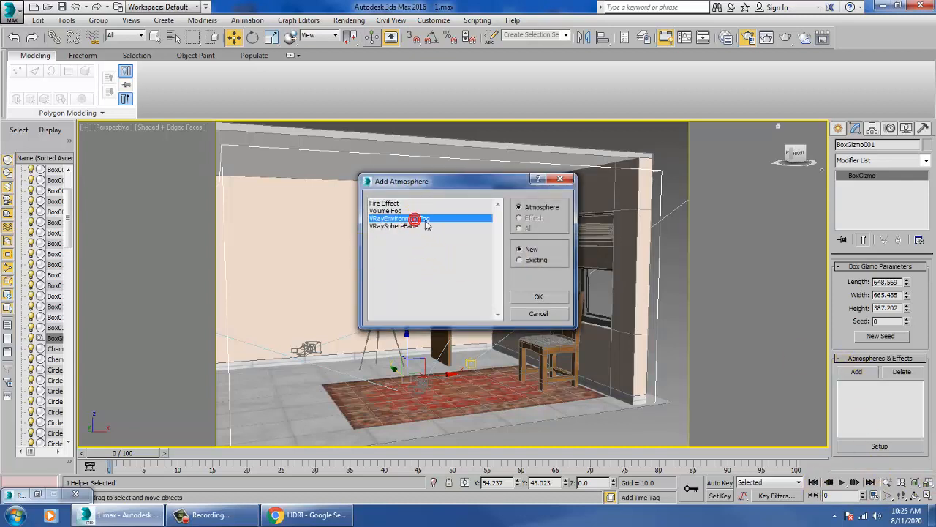
pyautogui.click(541, 297)
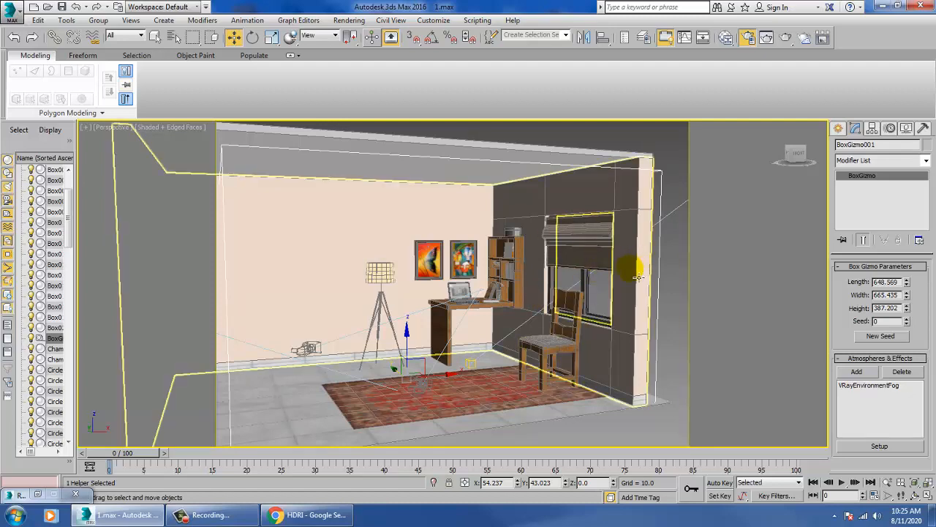
# Step: Select the VRaySun light outside the room and examine its direction relative to the window
pyautogui.keyDown('alt'); pyautogui.moveTo(637, 267); pyautogui.dragTo(533, 268, button='middle'); pyautogui.keyUp('alt')
pyautogui.scroll(-5, 496, 280)
pyautogui.click(610, 162)
pyautogui.scroll(4, 533, 268)
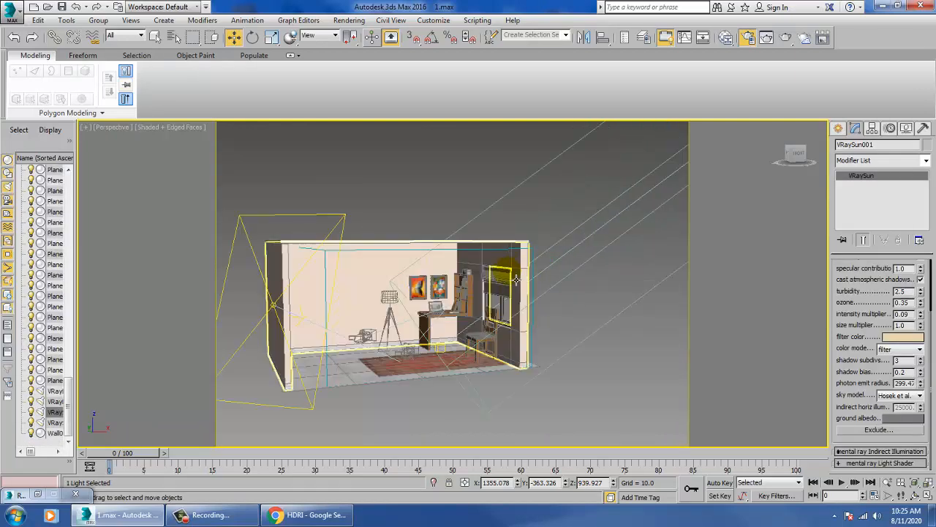
# Step: Open the VRayEnvironmentFog parameters in the environment settings and set the fog distance to 2500
pyautogui.click(348, 21)
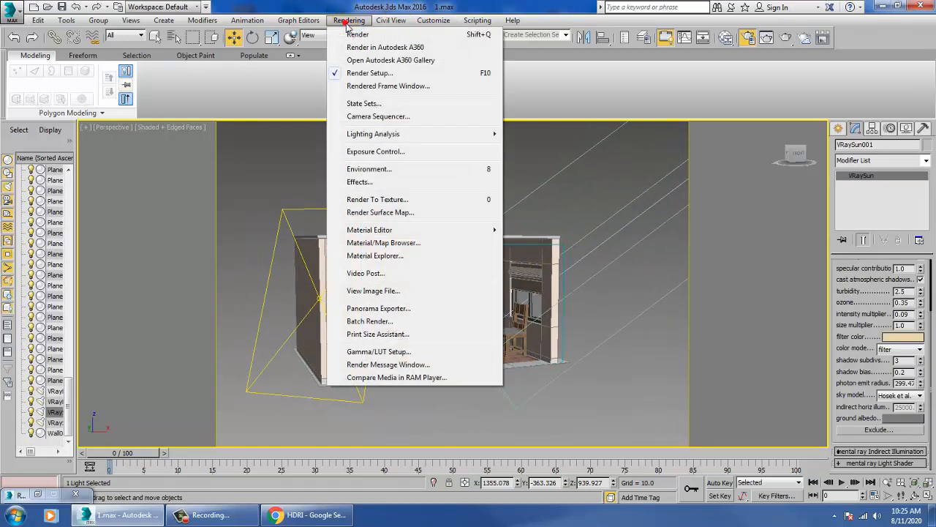
pyautogui.click(408, 170)
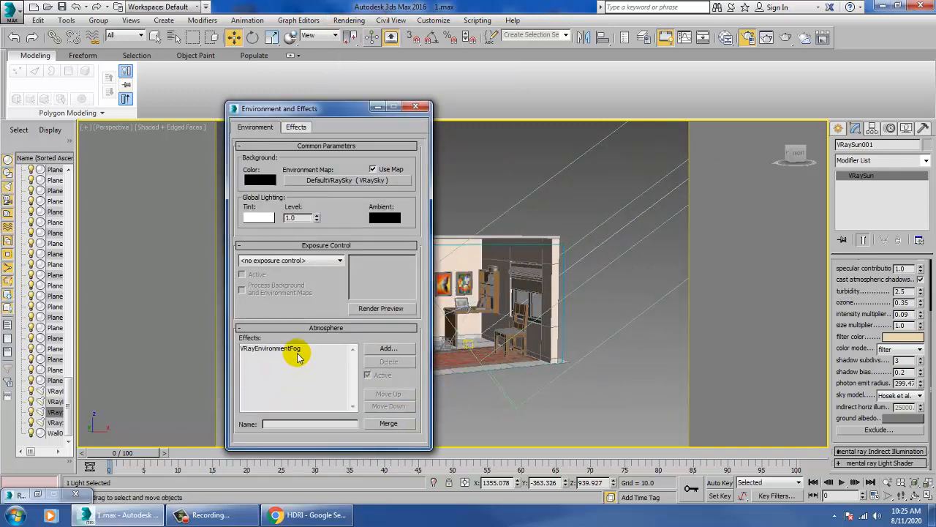
pyautogui.click(296, 350)
pyautogui.moveTo(336, 311); pyautogui.dragTo(368, 83)
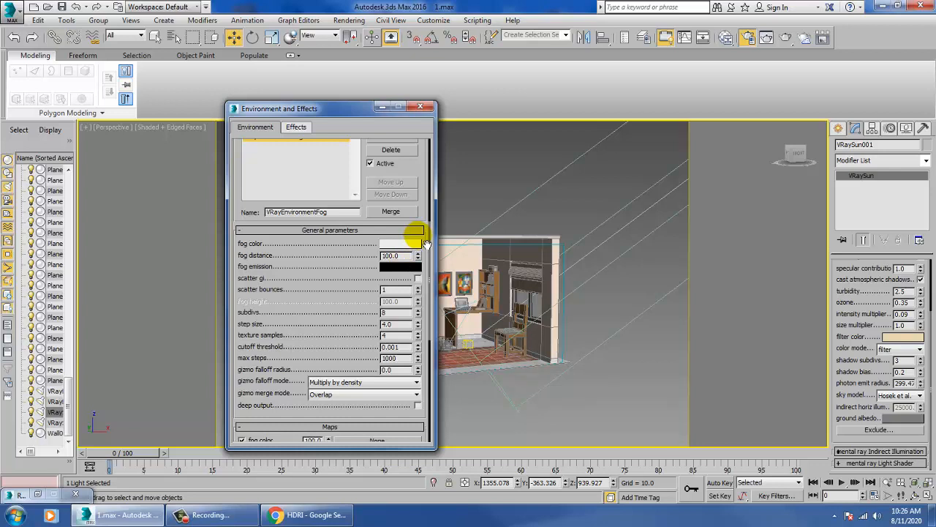
pyautogui.doubleClick(392, 255)
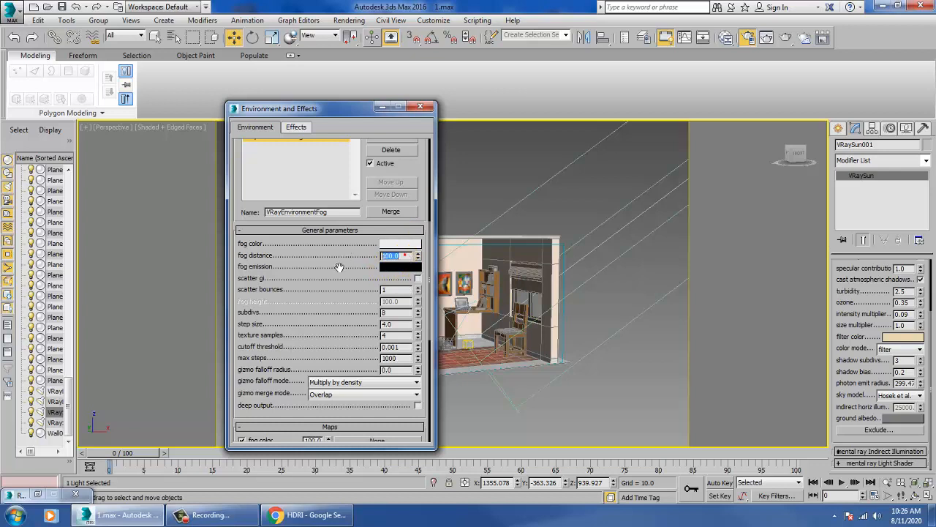
pyautogui.write('25000')
pyautogui.press('Return')
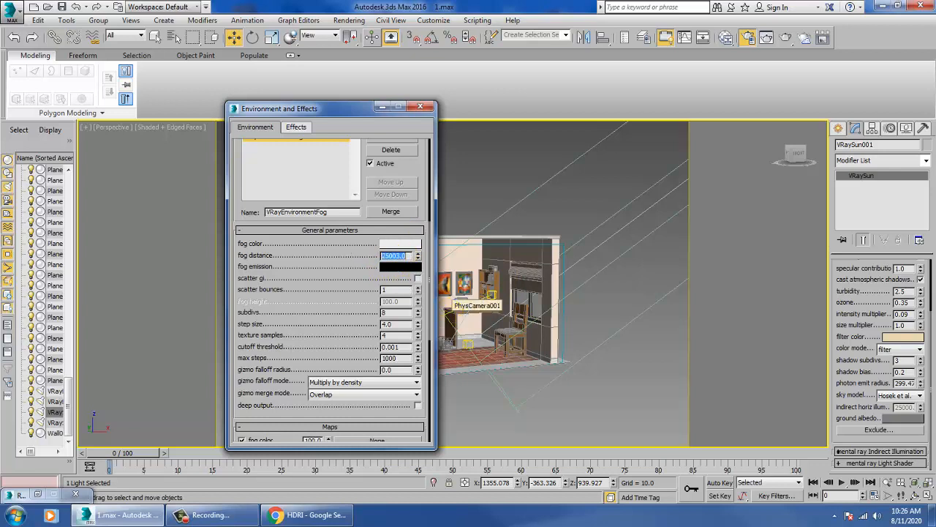
pyautogui.write('2500')
pyautogui.press('Return')
# Step: Set the fog's scatter bounces to 2, subdivs to 24, step size to 5 and texture samples to 20
pyautogui.click(399, 256)
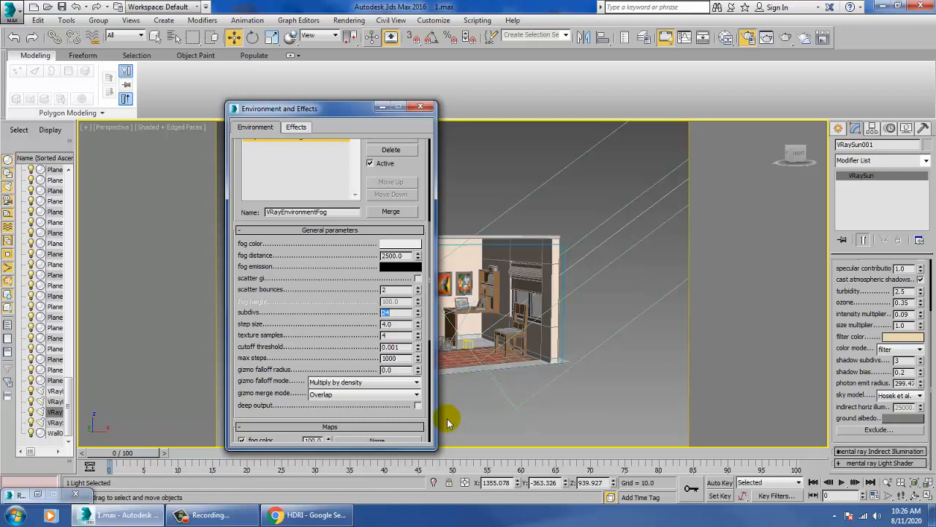
pyautogui.click(395, 323)
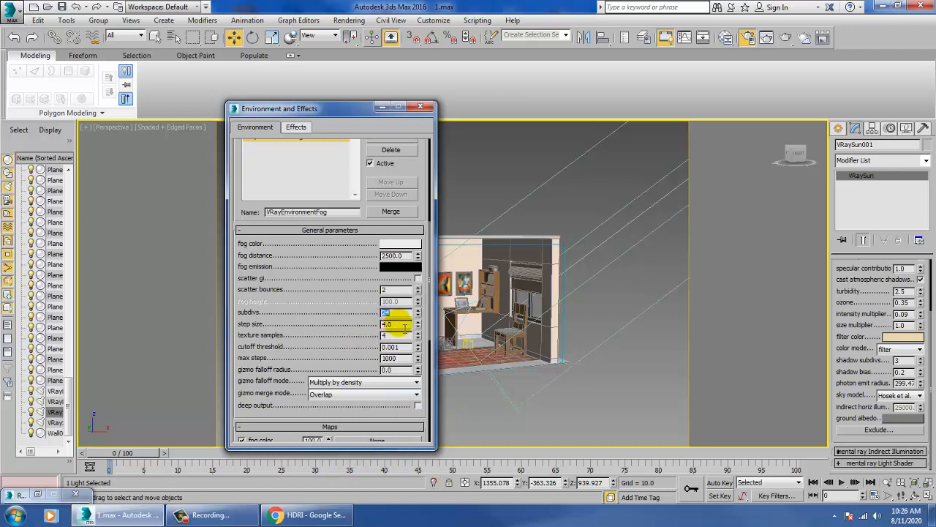
pyautogui.click(341, 326)
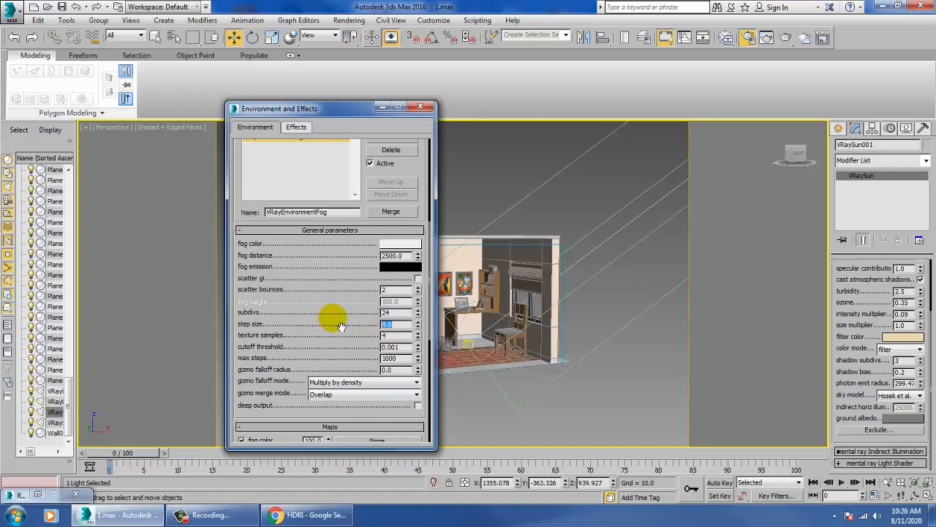
pyautogui.write('5')
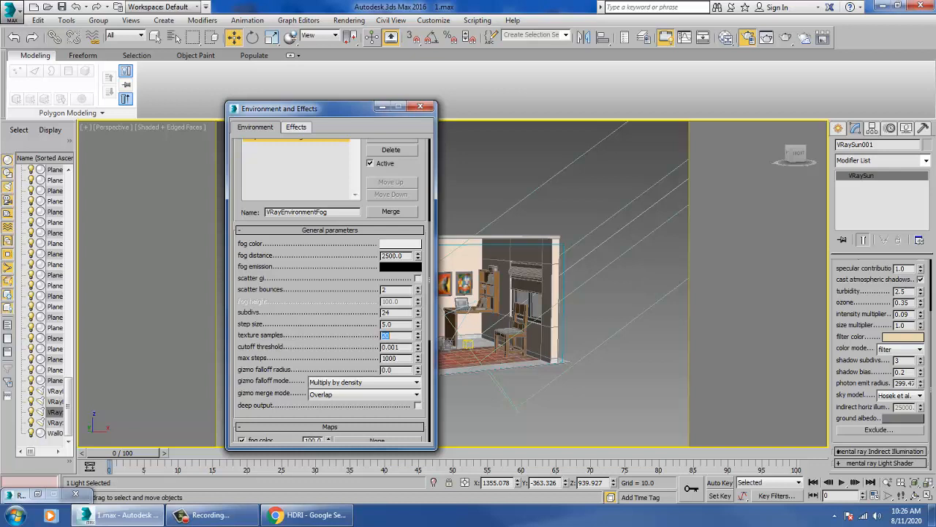
pyautogui.press('Tab')
pyautogui.press('Tab')
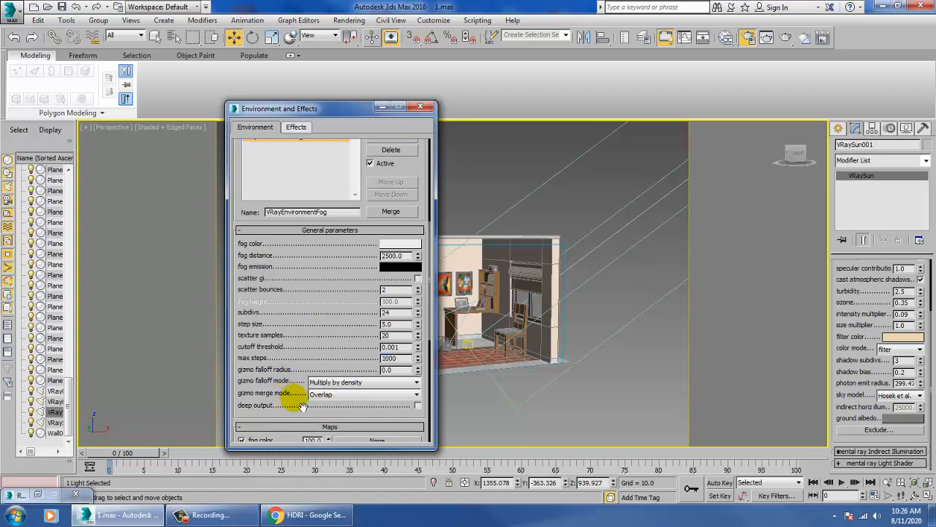
pyautogui.moveTo(294, 398); pyautogui.dragTo(312, 254)
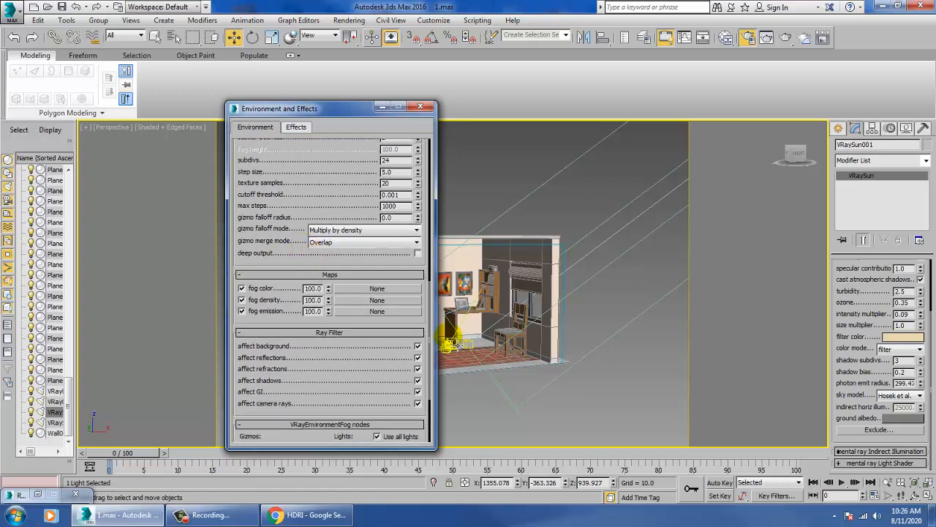
# Step: Turn off the fog's affect GI option and add the VRaySun outside the room to the fog's lights
pyautogui.click(369, 424)
pyautogui.moveTo(366, 226); pyautogui.dragTo(381, 321)
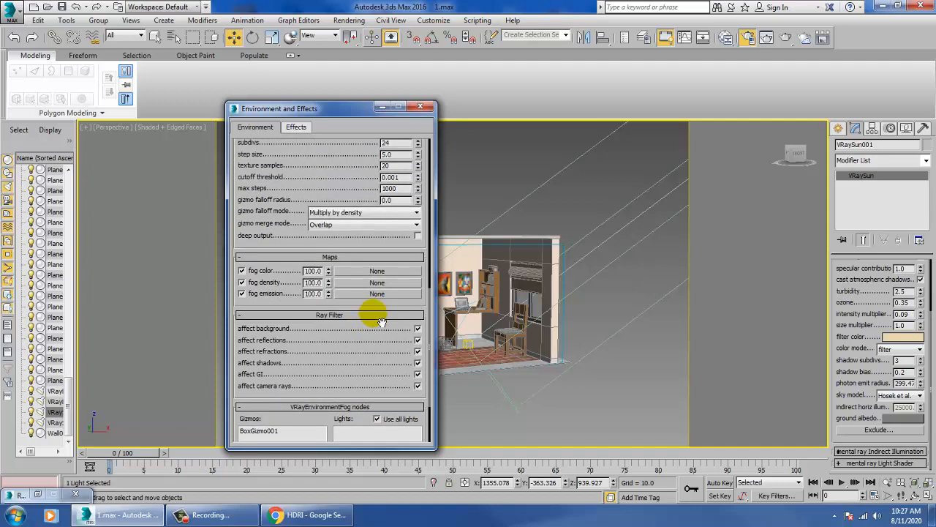
pyautogui.click(418, 373)
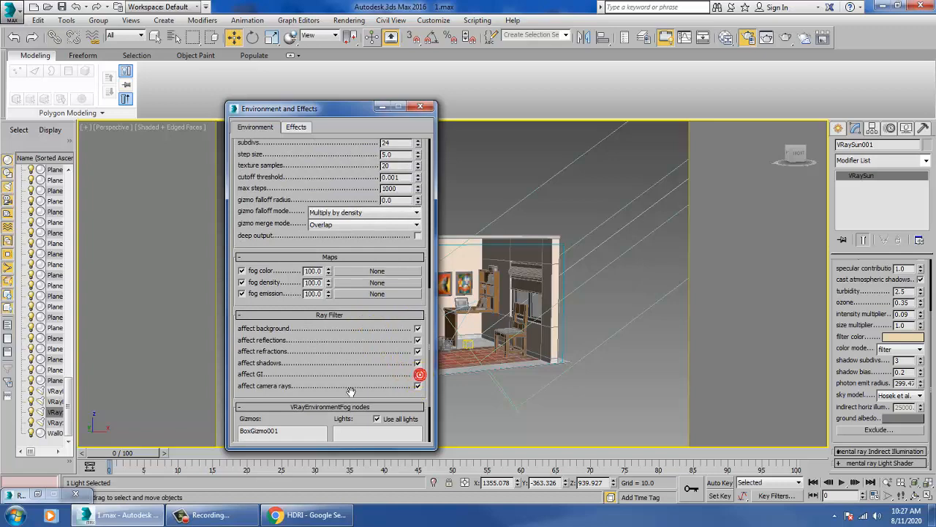
pyautogui.moveTo(351, 392); pyautogui.dragTo(357, 303)
pyautogui.click(354, 402)
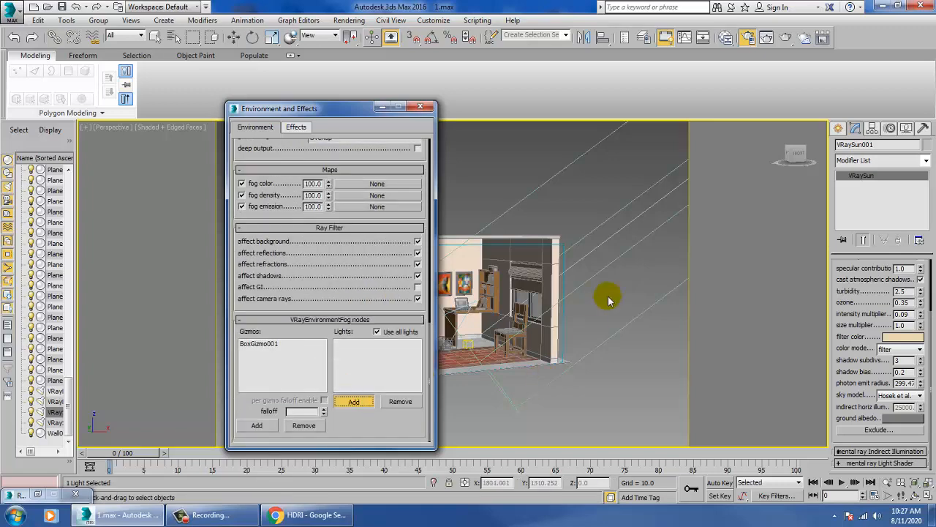
pyautogui.moveTo(583, 295); pyautogui.dragTo(422, 337, button='middle')
pyautogui.click(537, 184)
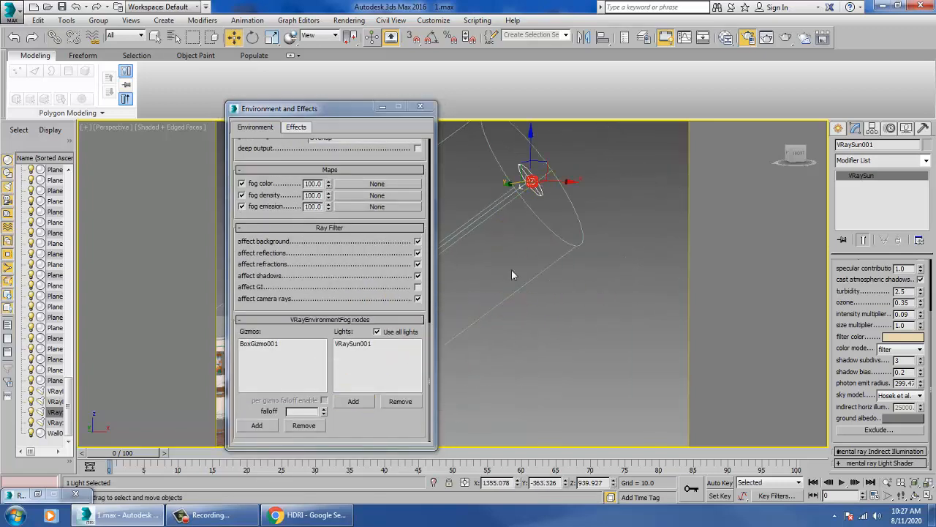
pyautogui.moveTo(512, 275); pyautogui.dragTo(493, 215, button='middle')
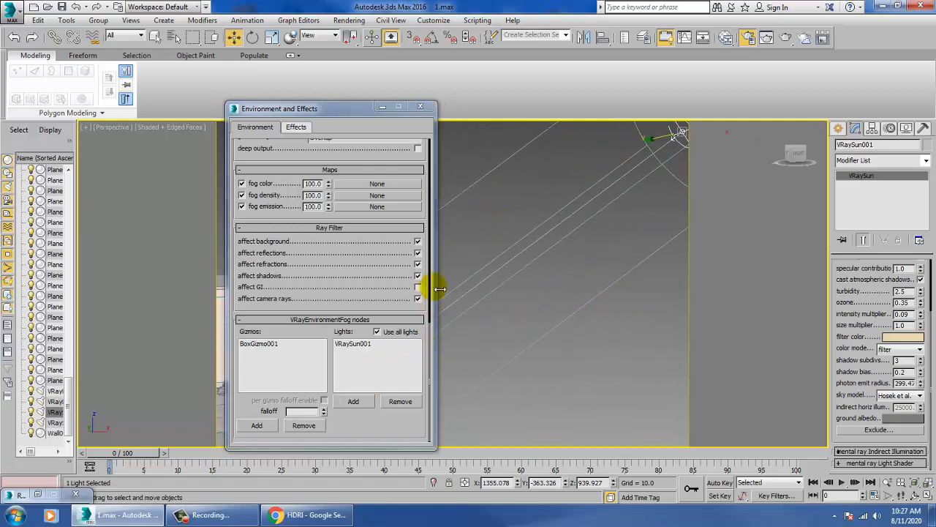
pyautogui.click(381, 107)
# Step: Switch the viewport to PhysCamera002, render a test of the room with fog and close the frame buffer
pyautogui.press('c')
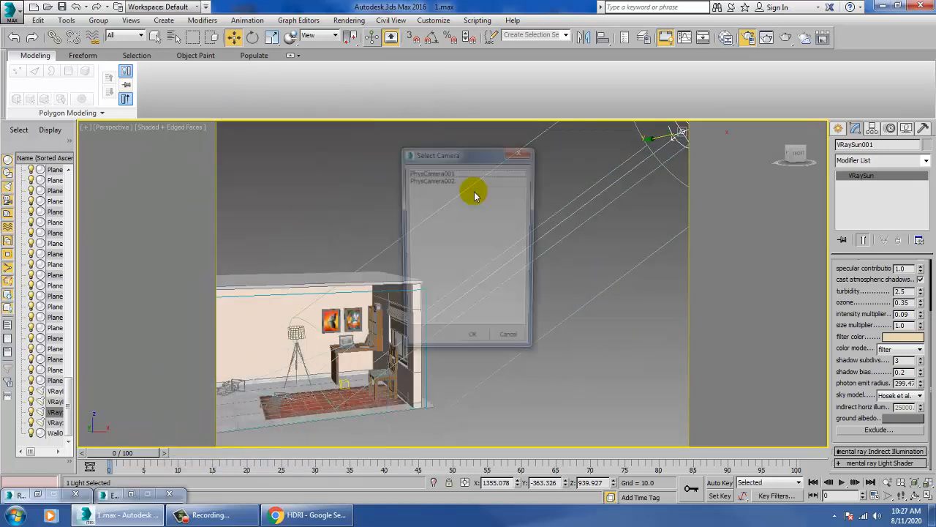
pyautogui.doubleClick(443, 180)
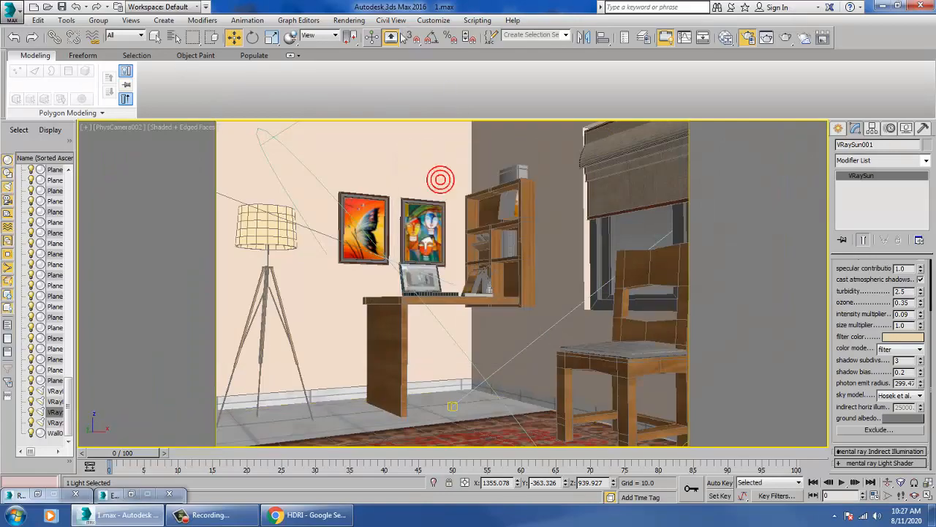
pyautogui.click(349, 20)
pyautogui.click(370, 34)
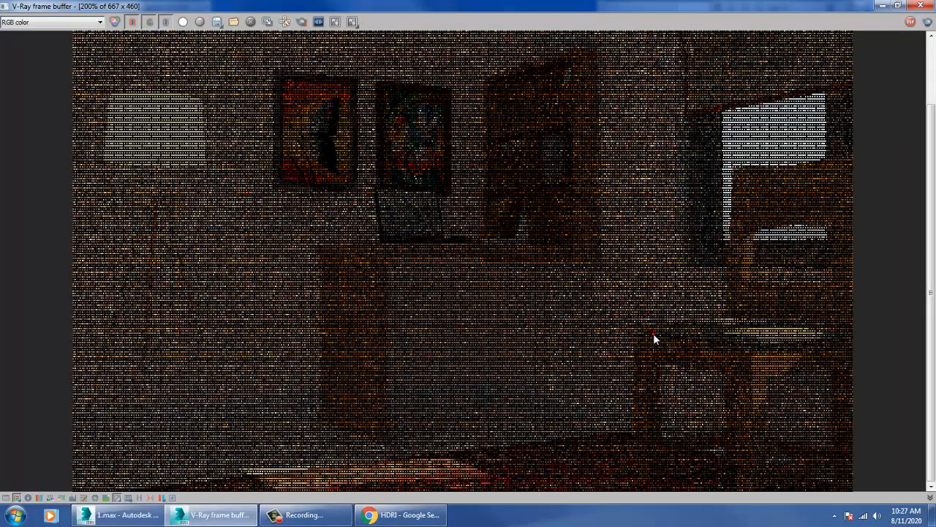
pyautogui.scroll(-1, 653, 333)
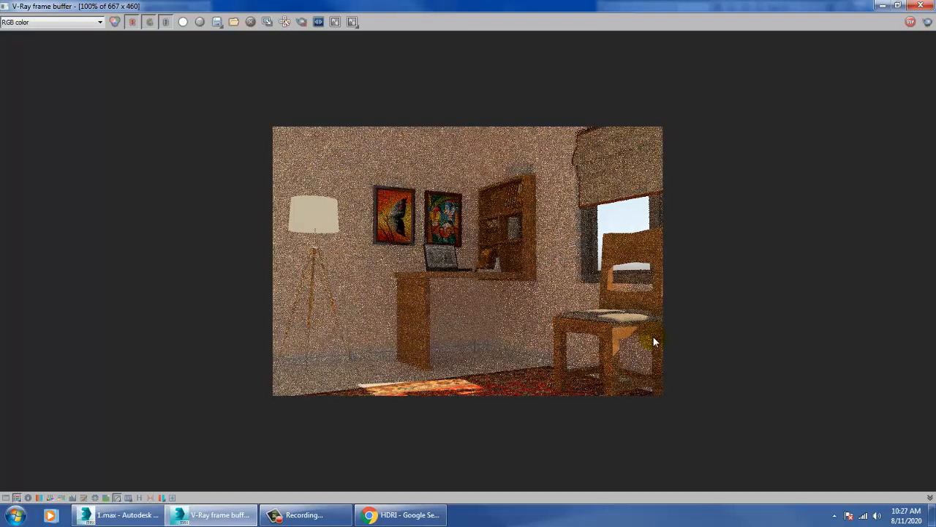
pyautogui.click(920, 5)
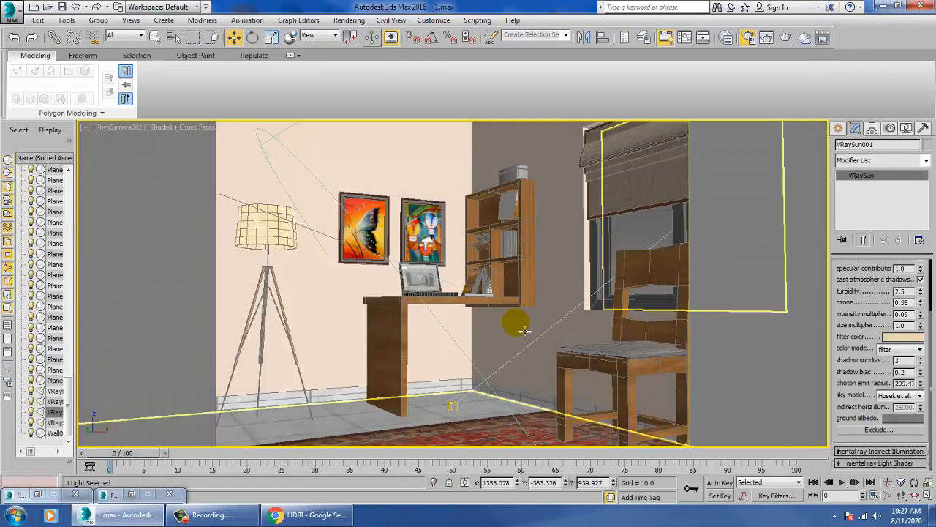
# Step: Add a second VRayEnvironmentFog effect to the scene's atmosphere in the environment settings
pyautogui.click(367, 20)
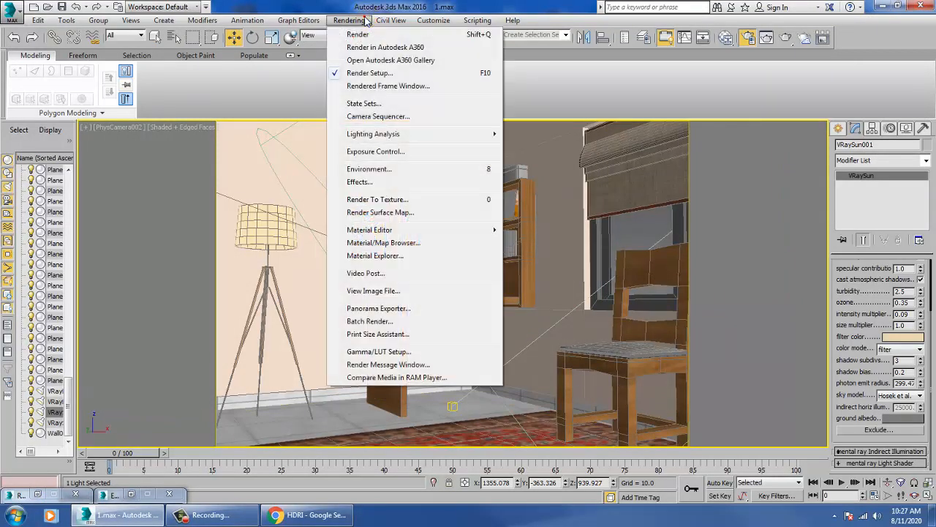
pyautogui.click(398, 169)
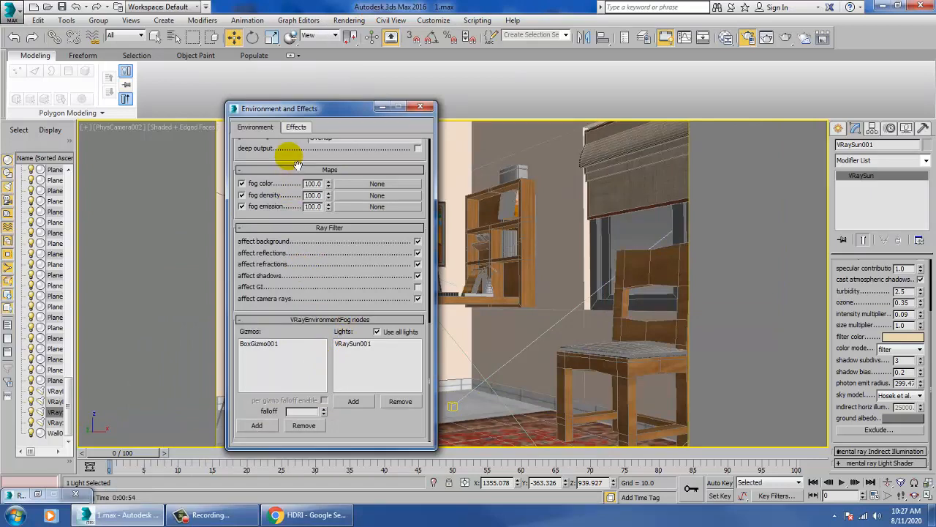
pyautogui.scroll(8, 293, 152)
pyautogui.click(388, 250)
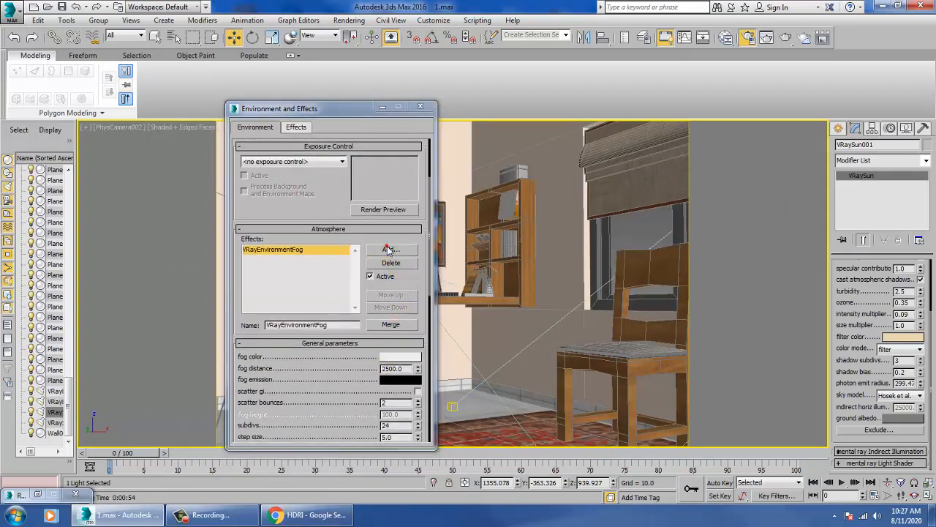
pyautogui.doubleClick(294, 187)
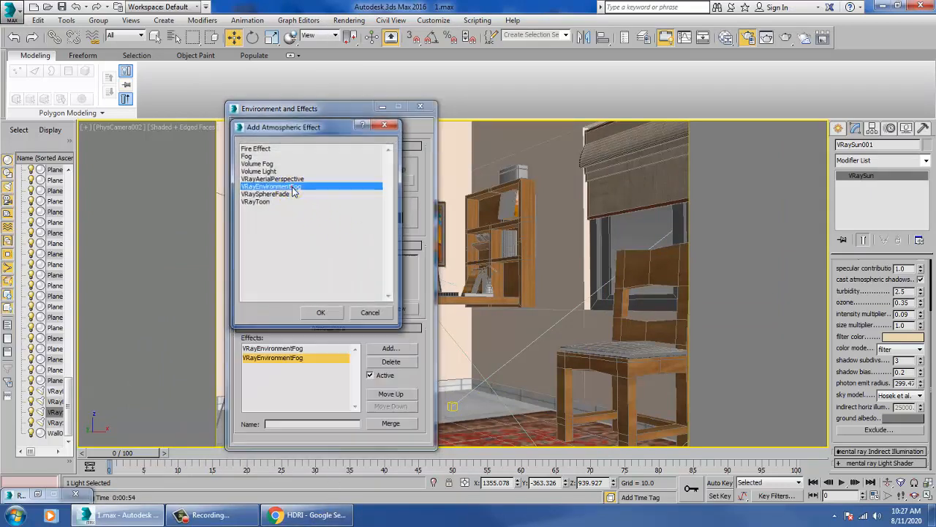
# Step: Set the second fog's distance to 600, fog height to 154 and subdivs to 16, and close the environment settings
pyautogui.scroll(-5, 430, 388)
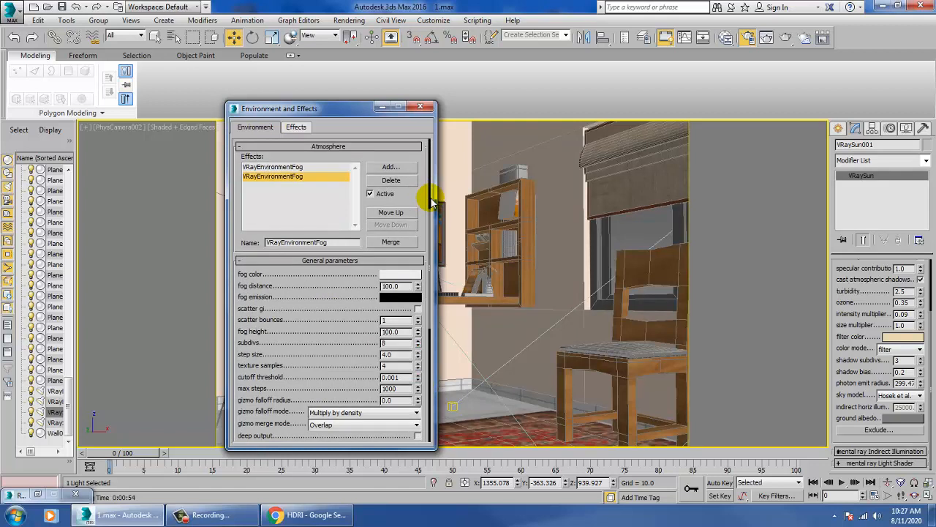
pyautogui.doubleClick(395, 286)
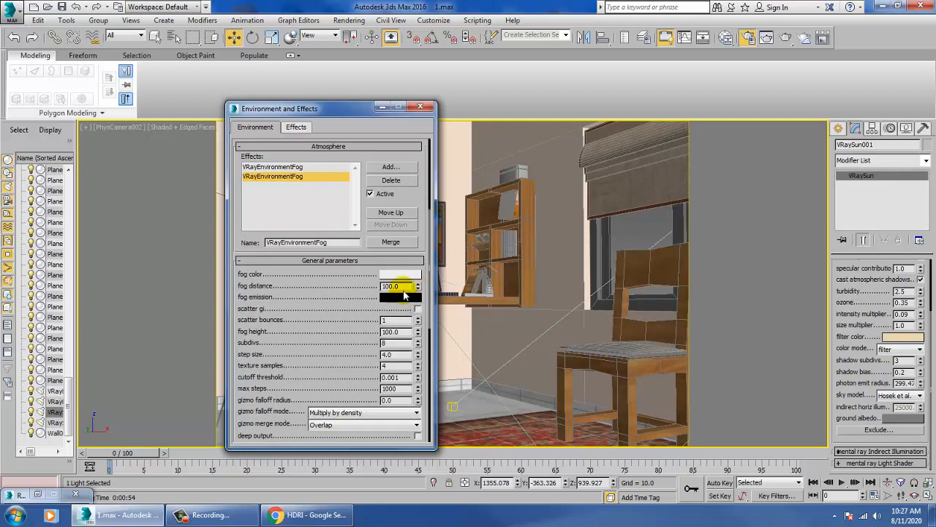
pyautogui.moveTo(338, 301); pyautogui.dragTo(326, 300)
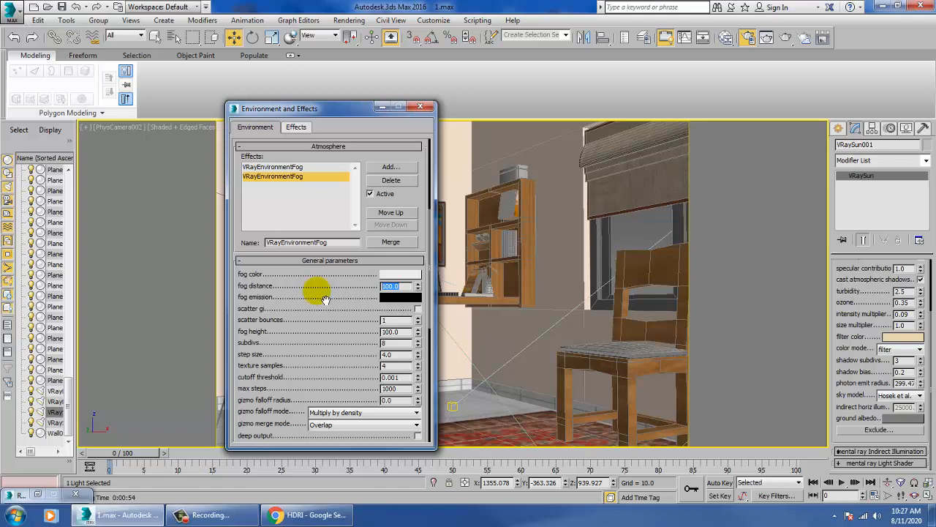
pyautogui.write('600')
pyautogui.press('Tab')
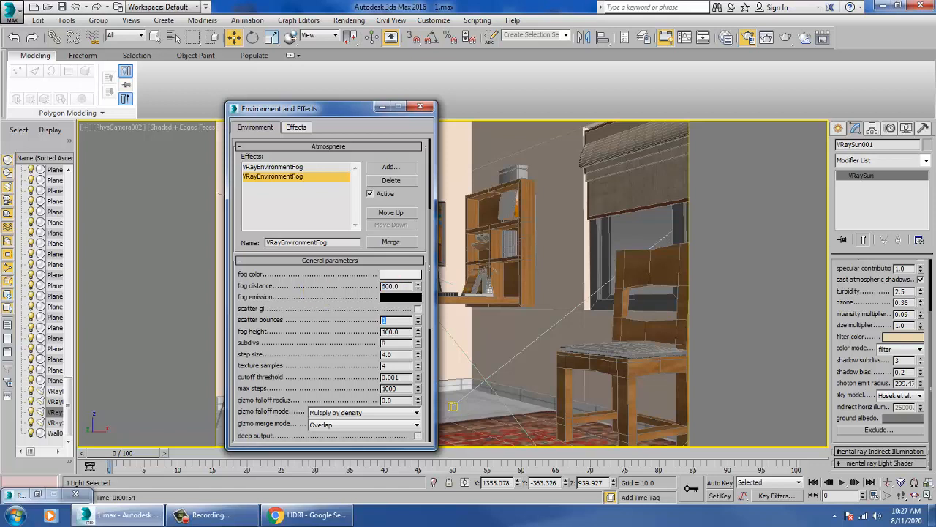
pyautogui.moveTo(417, 331); pyautogui.dragTo(411, 309)
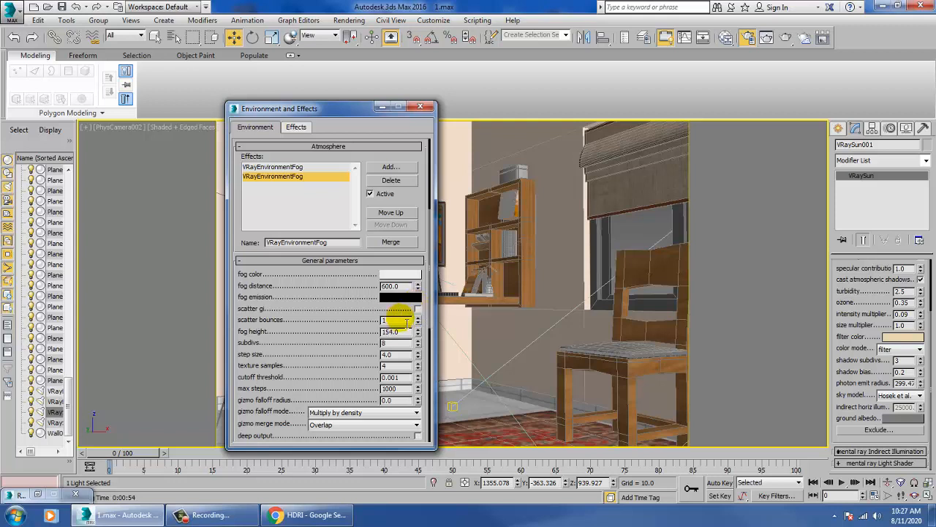
pyautogui.doubleClick(397, 343)
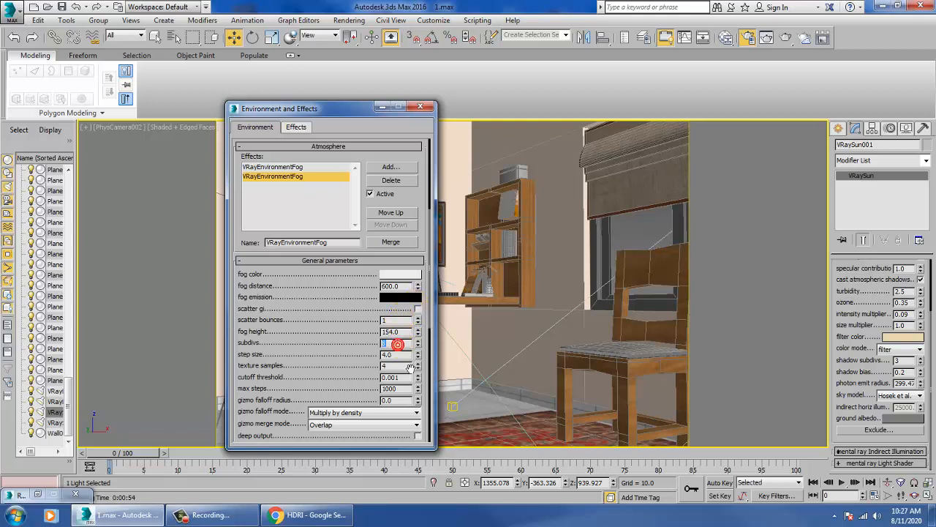
pyautogui.write('16')
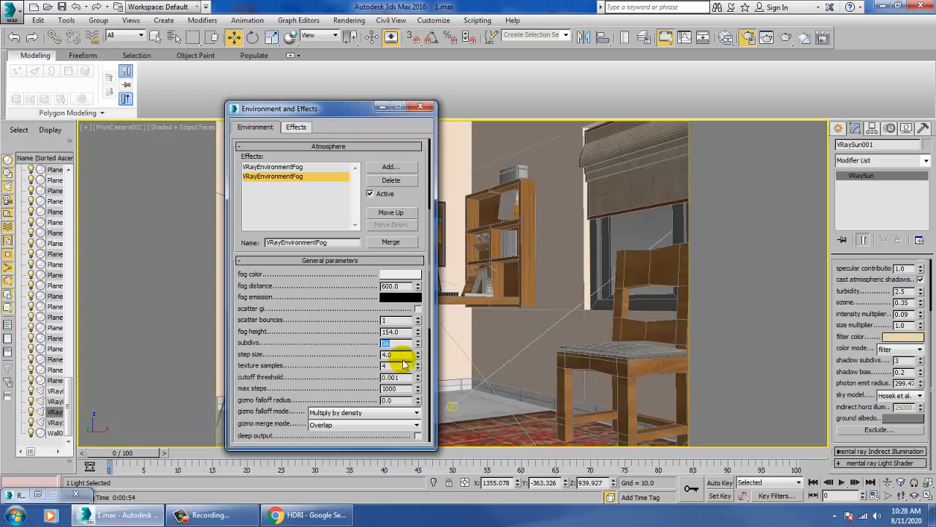
pyautogui.scroll(-1, 335, 381)
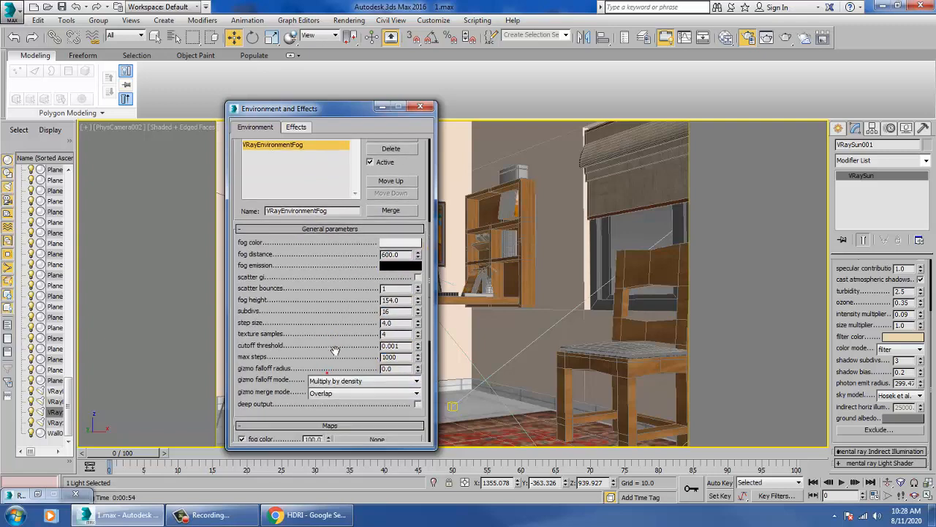
pyautogui.click(421, 107)
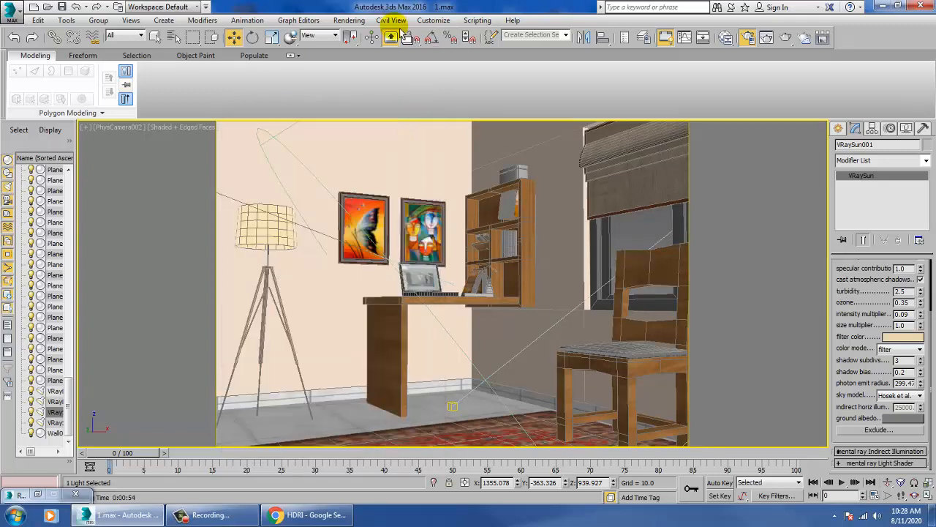
# Step: Render a test of the room with both fog effects and close the frame buffer after checking it
pyautogui.click(348, 20)
pyautogui.click(358, 33)
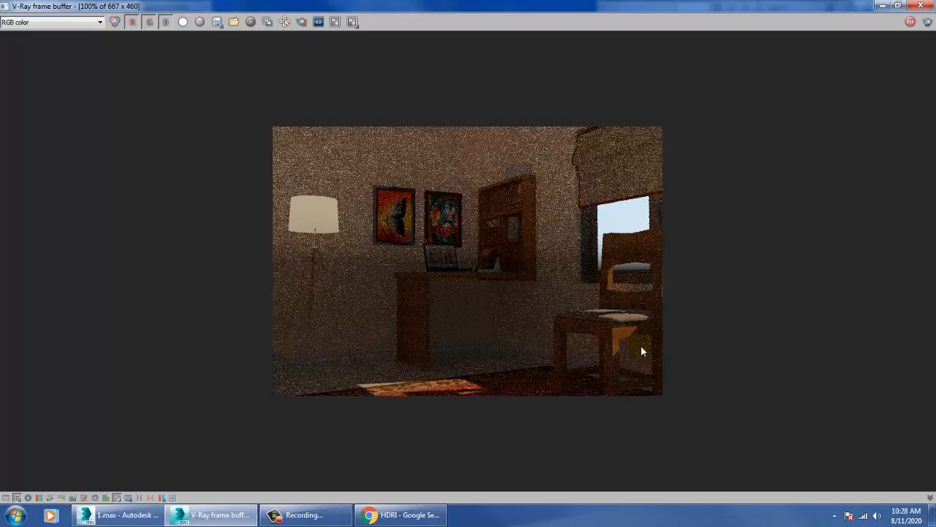
pyautogui.click(916, 7)
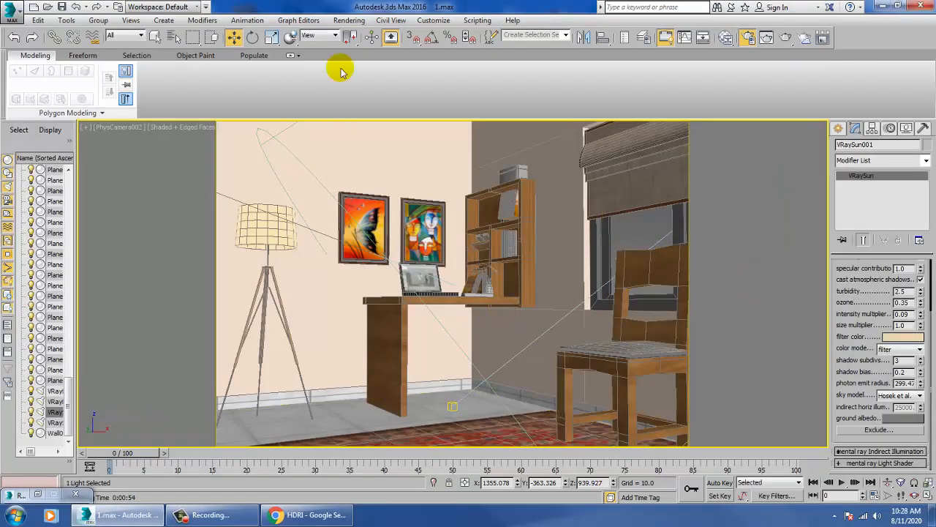
# Step: Reopen the environment settings, select the second VRayEnvironmentFog and set its fog distance to 1500
pyautogui.click(350, 19)
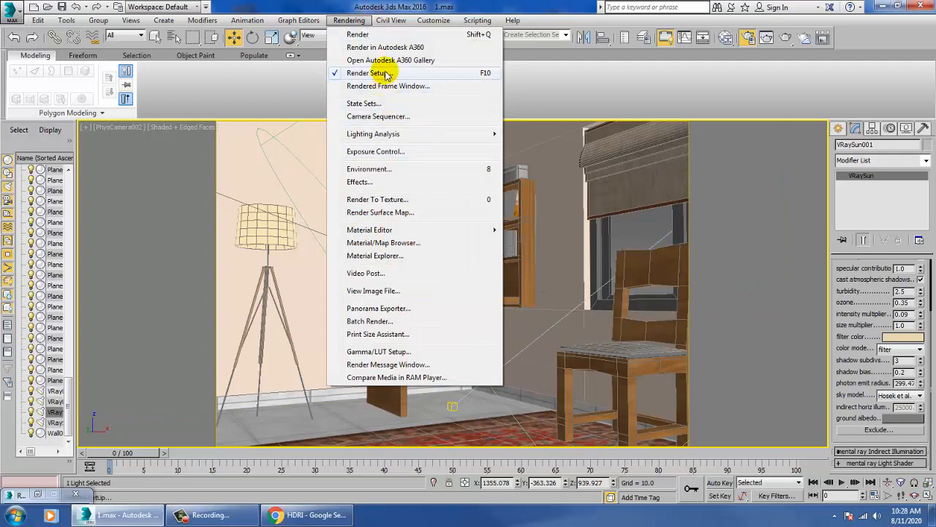
pyautogui.click(381, 168)
pyautogui.click(287, 347)
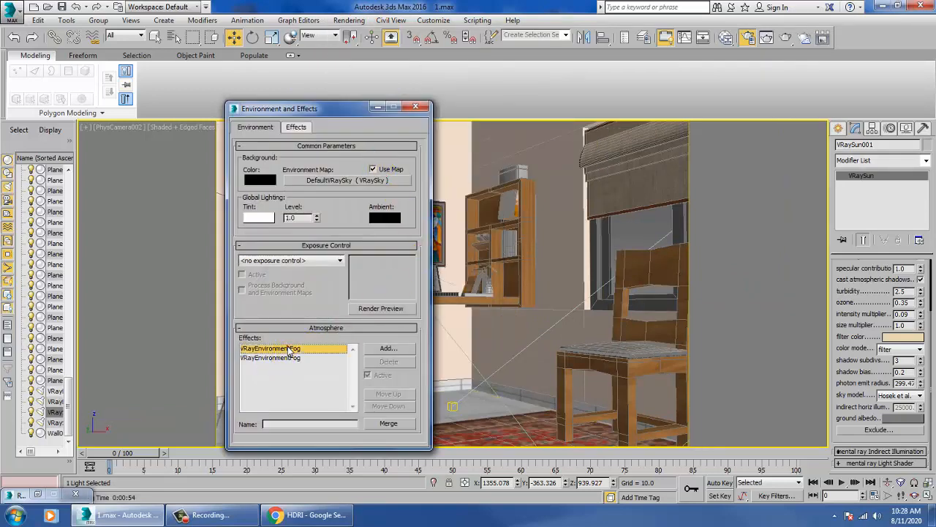
pyautogui.moveTo(418, 345); pyautogui.dragTo(418, 183)
pyautogui.click(273, 359)
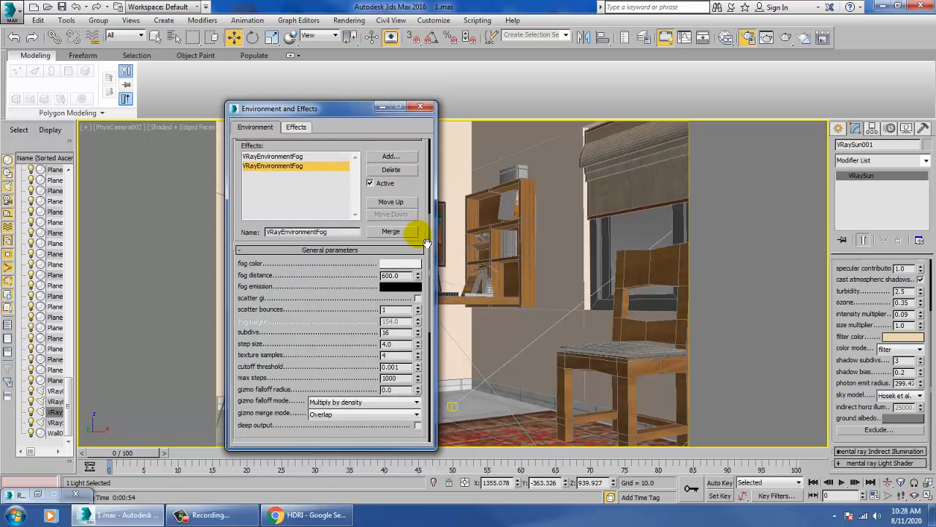
pyautogui.write('1500')
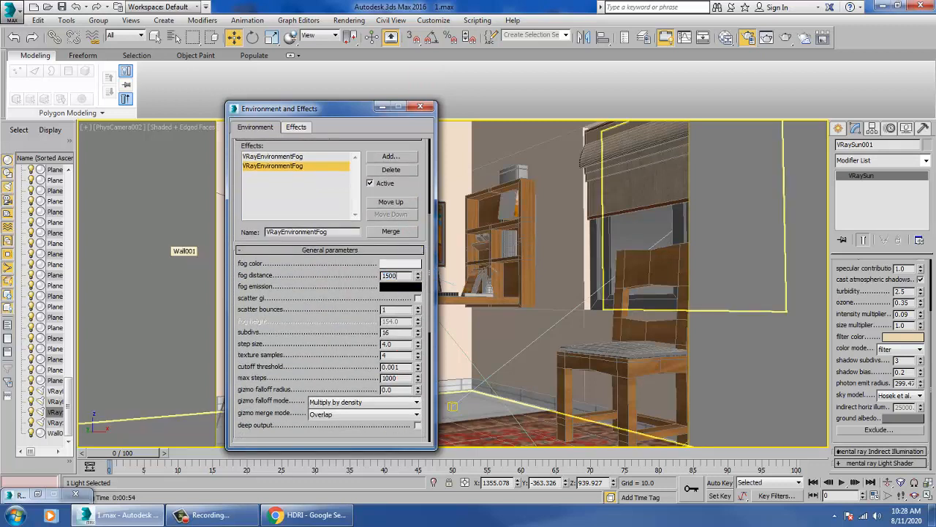
pyautogui.press('Return')
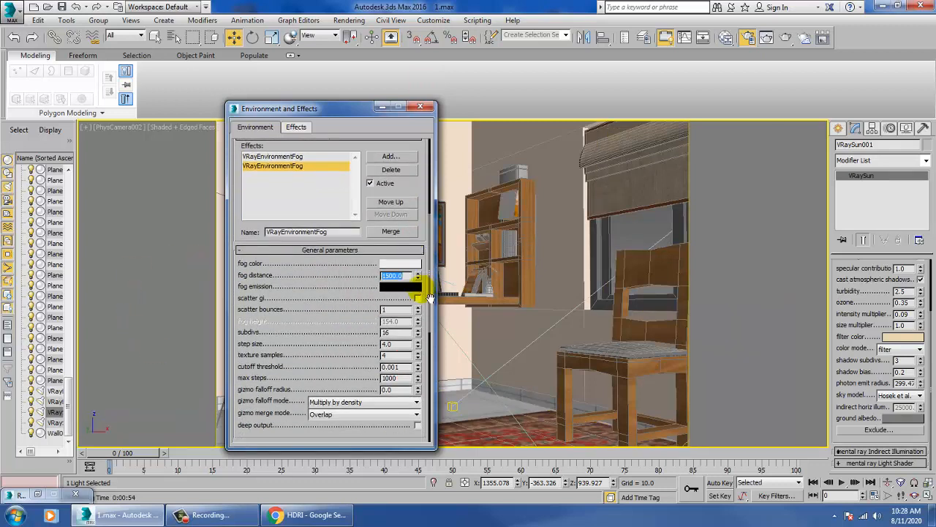
# Step: Set the second fog's emission colour to pale pink (red 220, green 178, blue 167) and its scatter bounces to 6
pyautogui.click(398, 286)
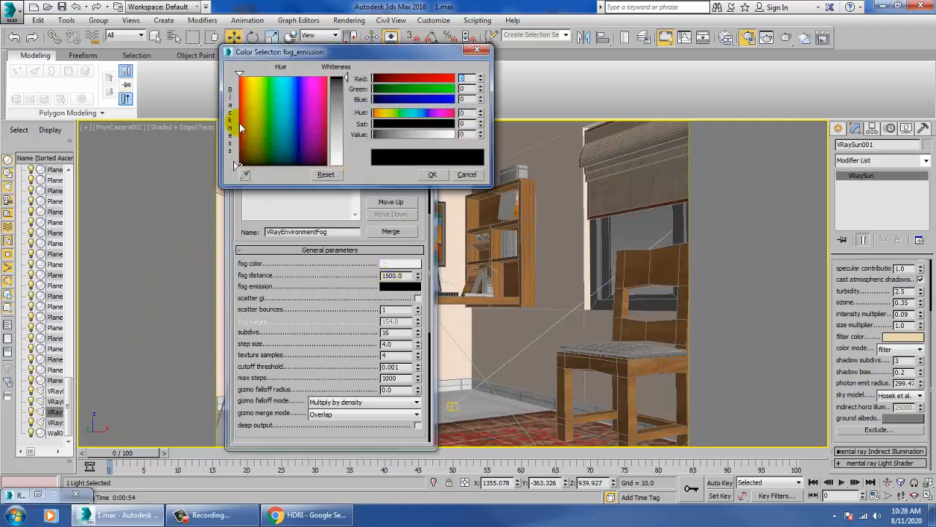
pyautogui.moveTo(236, 166); pyautogui.dragTo(238, 114)
pyautogui.moveTo(245, 113); pyautogui.dragTo(243, 112)
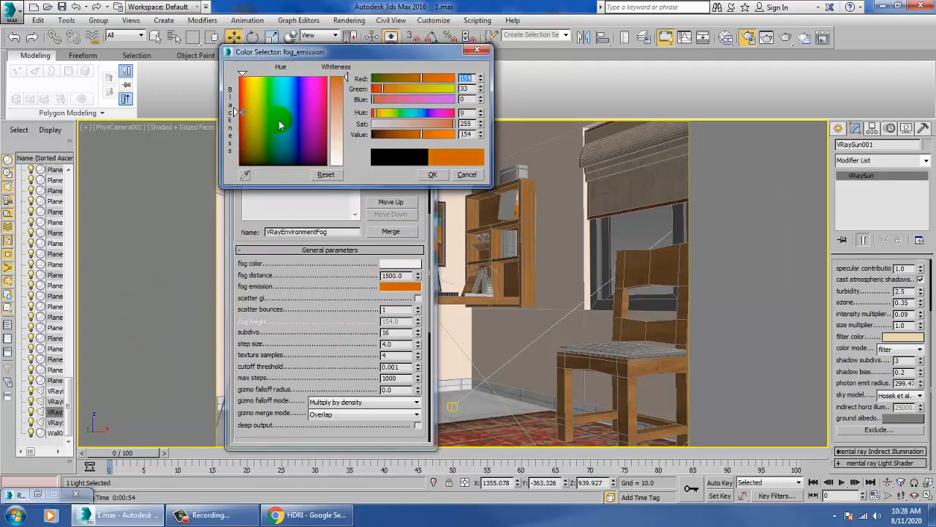
pyautogui.moveTo(340, 112); pyautogui.dragTo(340, 134)
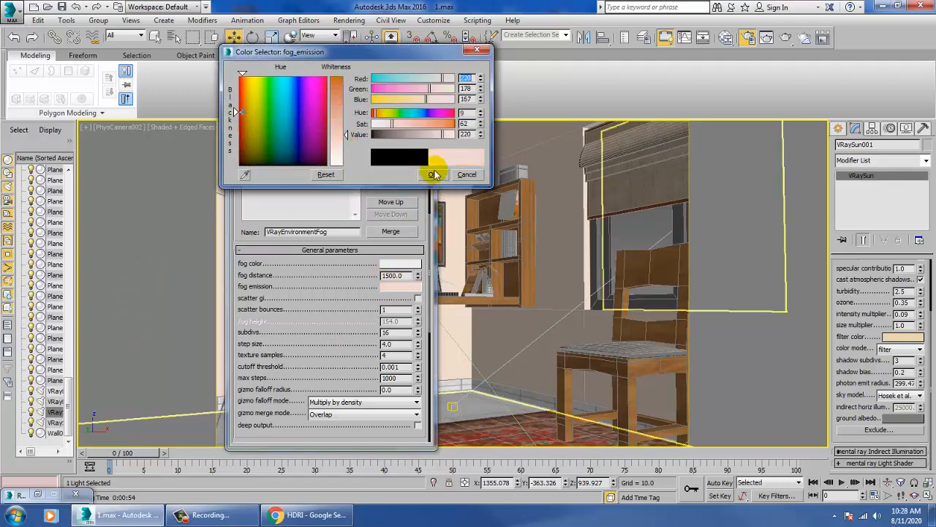
pyautogui.click(433, 174)
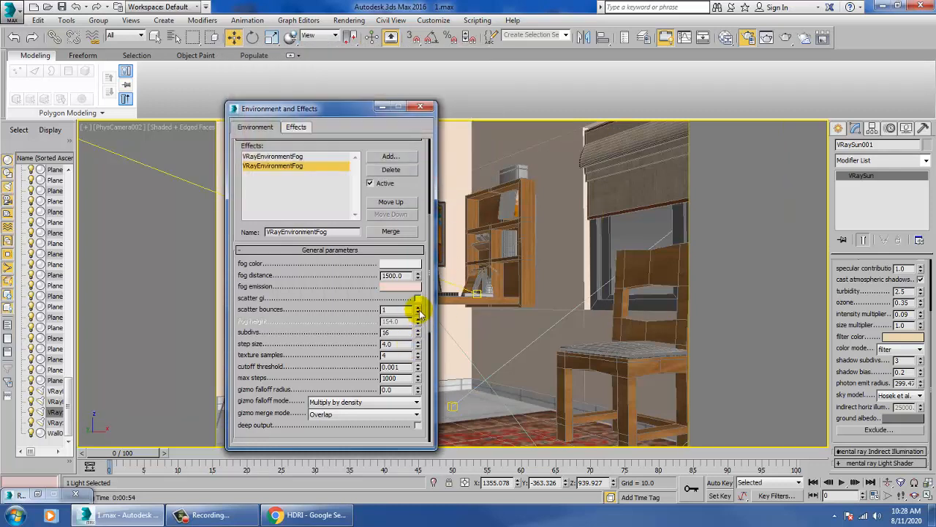
pyautogui.moveTo(417, 307); pyautogui.dragTo(419, 303)
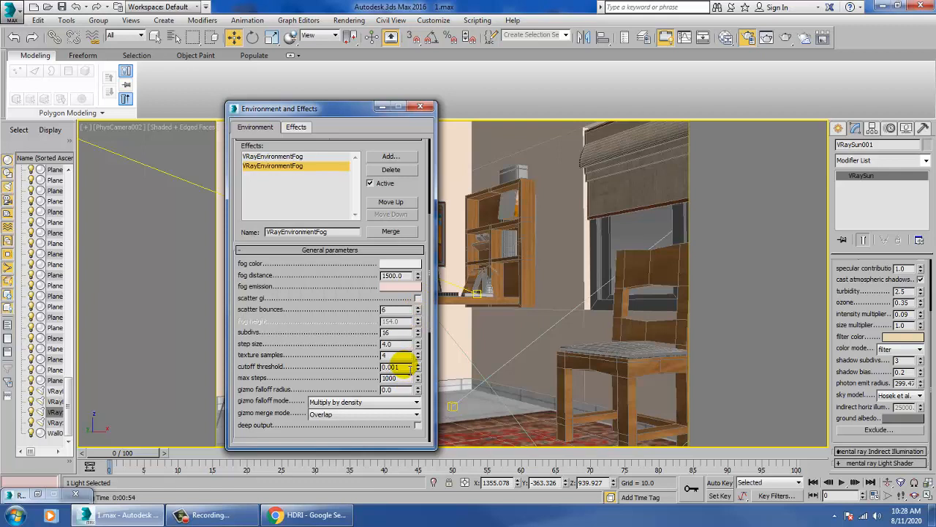
# Step: Set the second environment fog's cutoff threshold to 0.003 and its max steps to 500
pyautogui.write('0')
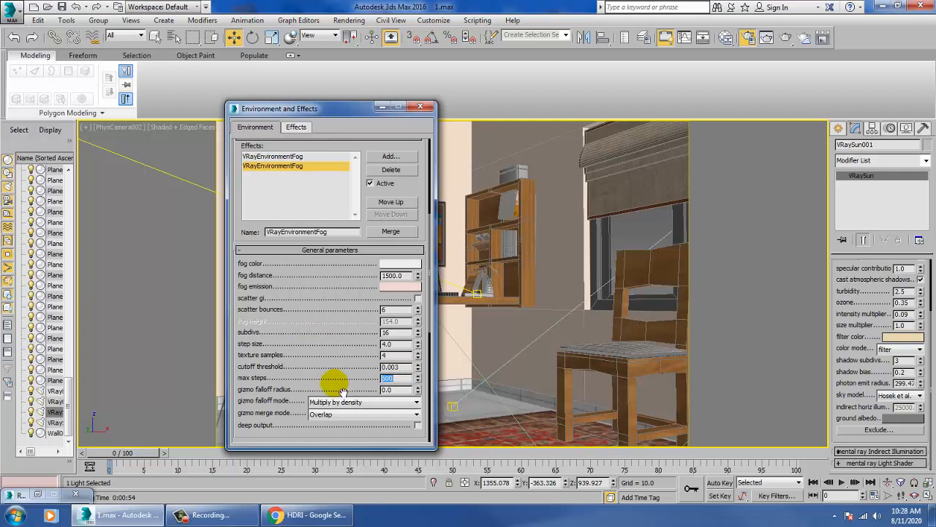
pyautogui.doubleClick(407, 275)
pyautogui.write('250')
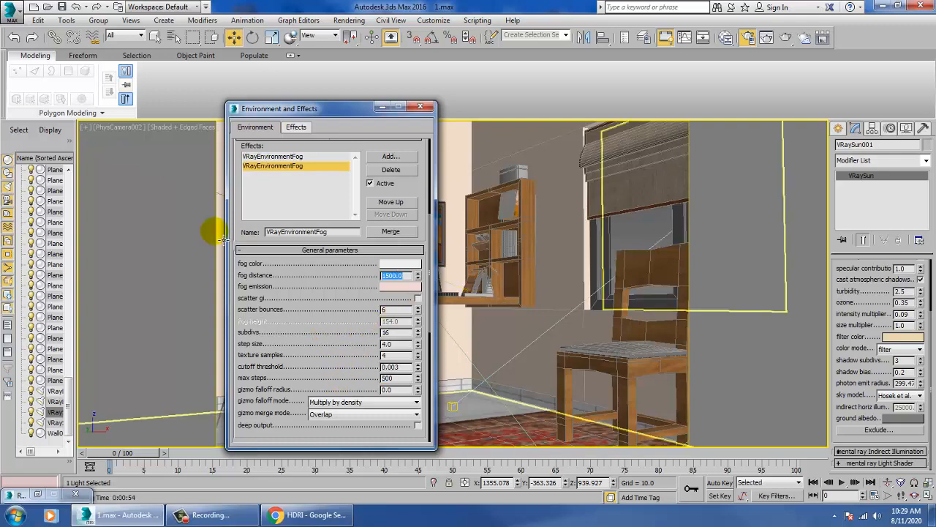
# Step: Render a test of the room with the second fog's new settings and close the frame buffer after checking it
pyautogui.click(349, 20)
pyautogui.click(356, 35)
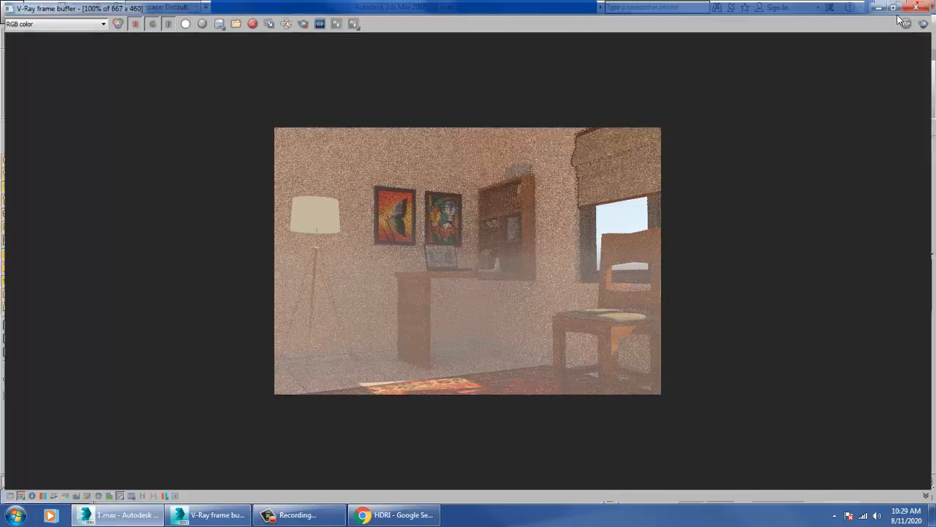
pyautogui.click(920, 5)
# Step: Try a fog distance of 875 for the second fog in a test render, and close the frame buffer
pyautogui.moveTo(418, 275); pyautogui.dragTo(432, 315)
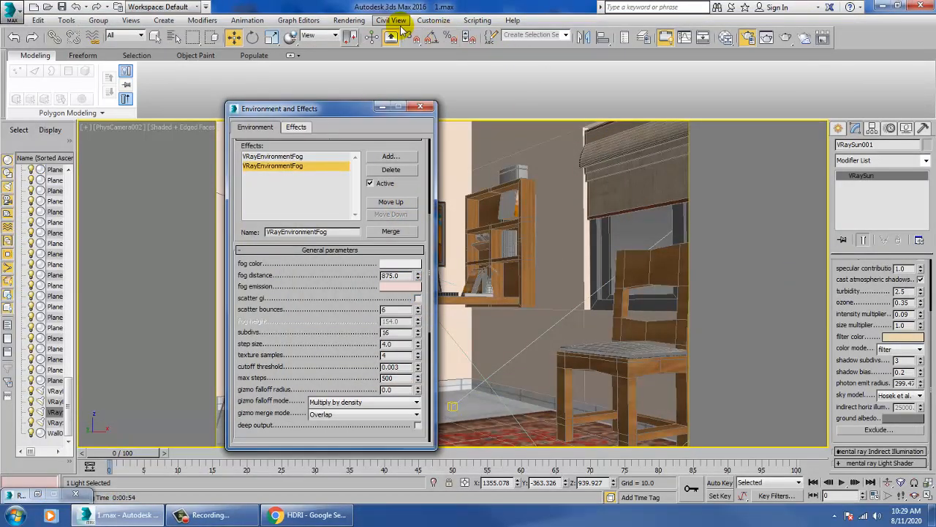
pyautogui.click(349, 20)
pyautogui.click(364, 34)
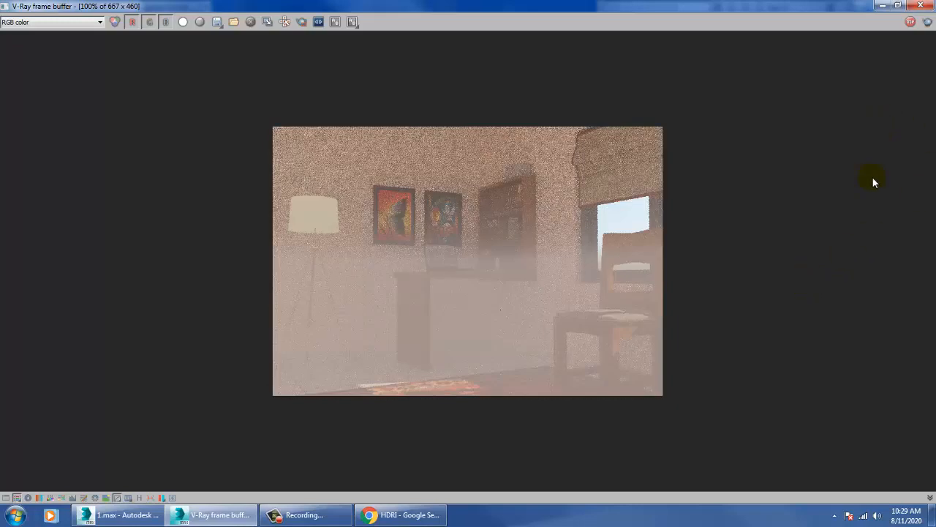
pyautogui.click(918, 6)
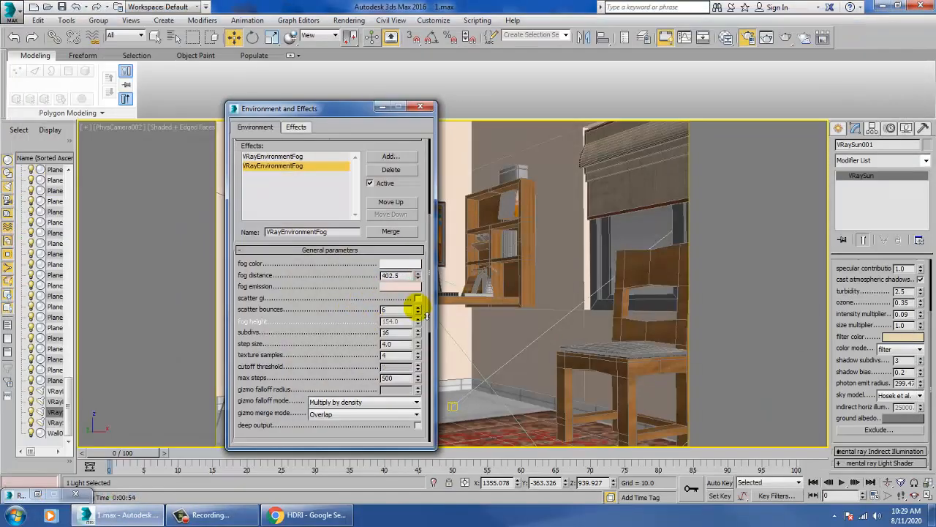
# Step: Try a denser second fog with a fog distance of 140 in a test render, and close the frame buffer
pyautogui.moveTo(435, 343); pyautogui.dragTo(438, 327)
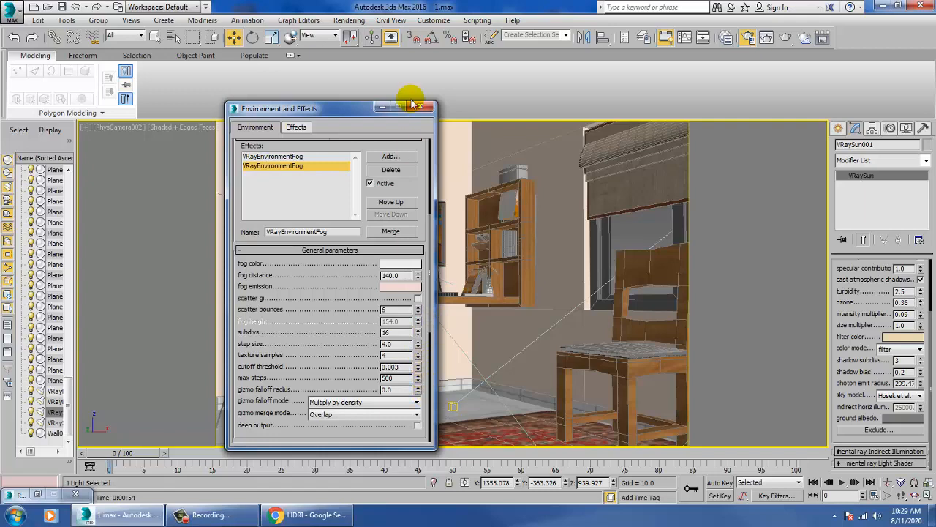
pyautogui.click(350, 20)
pyautogui.click(361, 31)
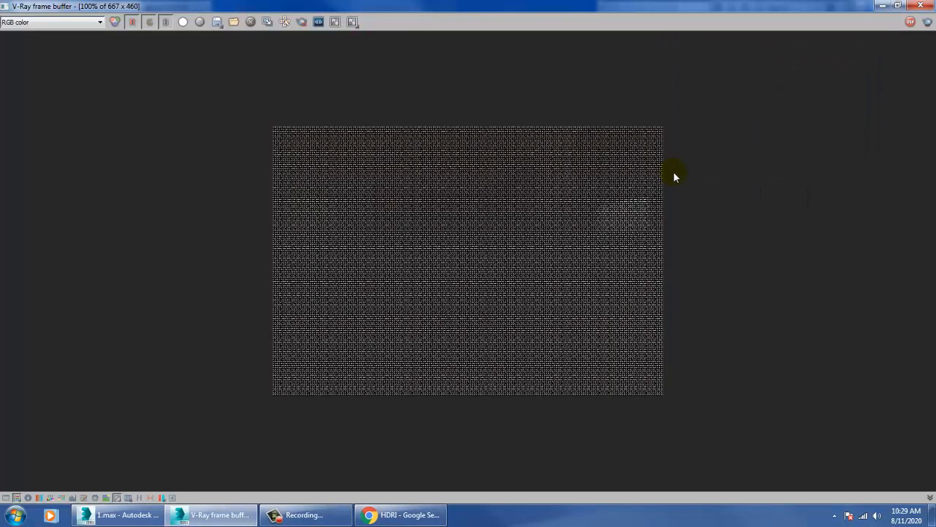
pyautogui.click(921, 5)
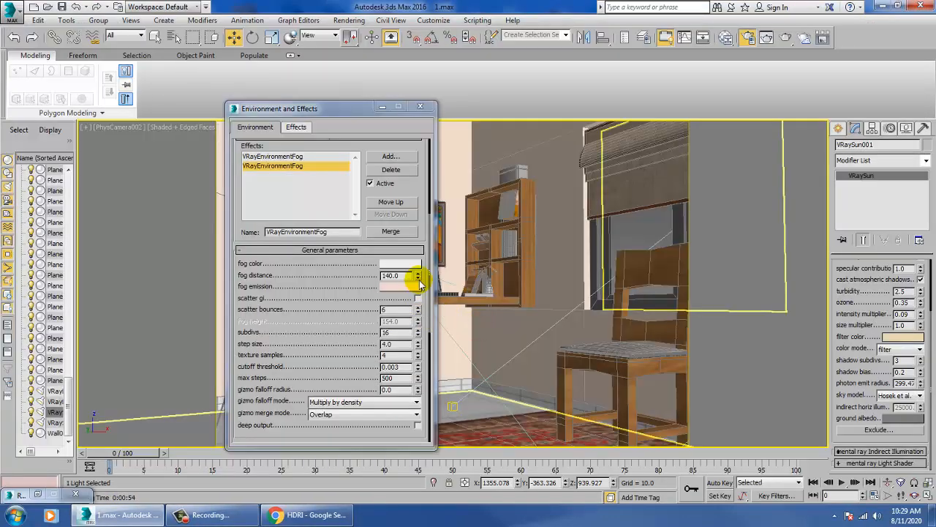
# Step: Raise the second fog's distance to about 6598, render a test, then stop it and close the frame buffer
pyautogui.moveTo(419, 284); pyautogui.dragTo(526, 65)
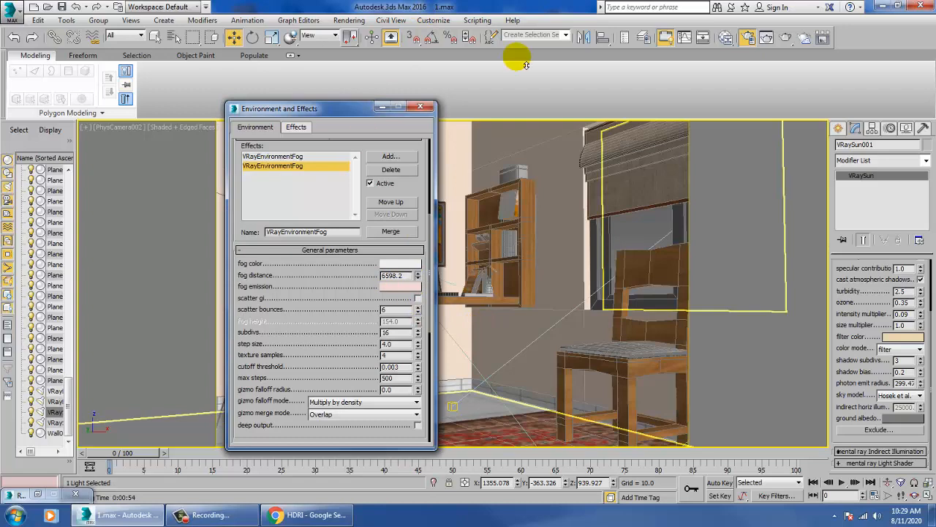
pyautogui.click(349, 20)
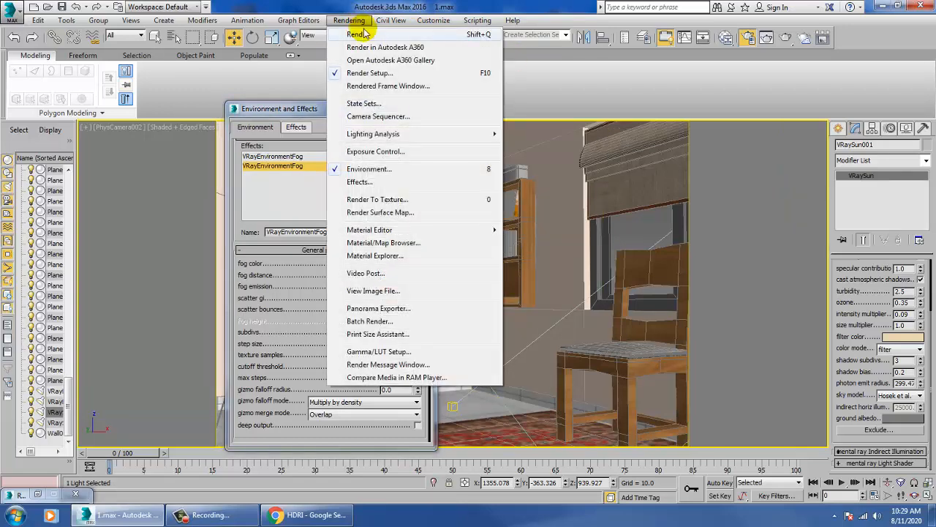
pyautogui.click(361, 34)
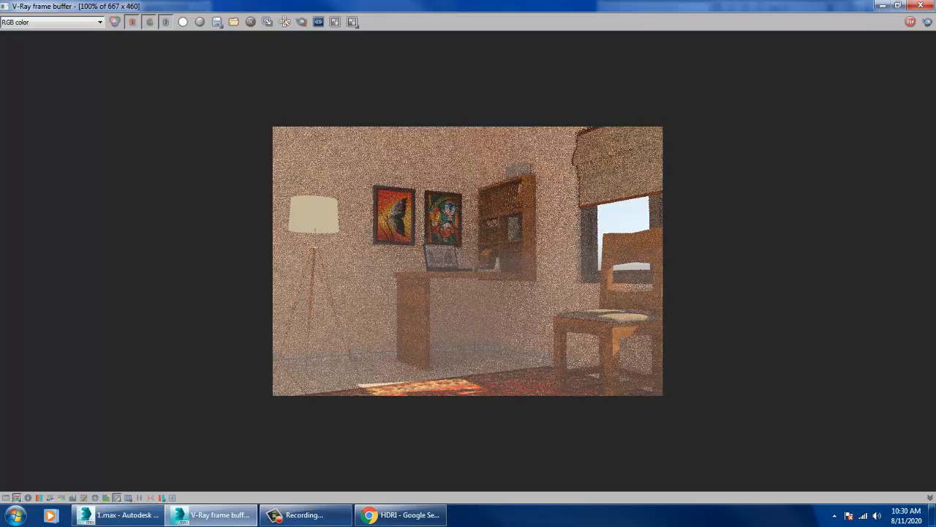
pyautogui.click(910, 22)
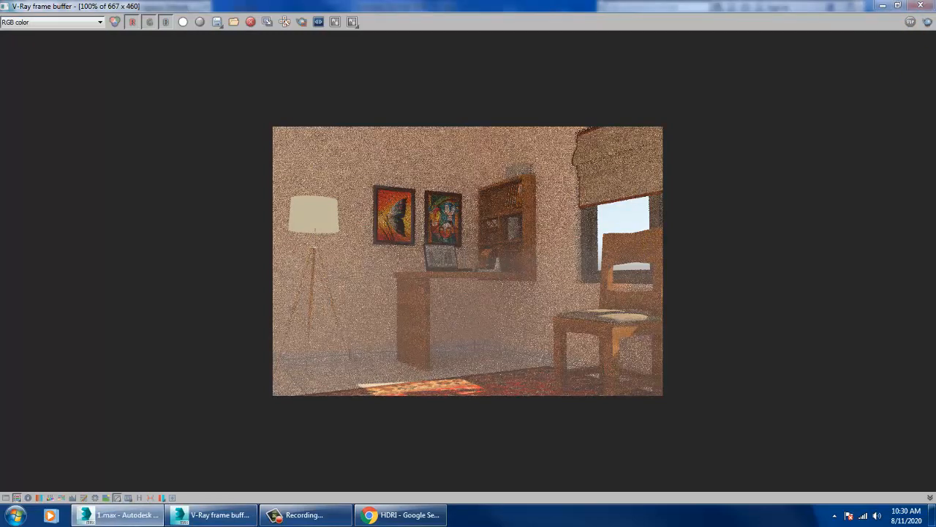
pyautogui.click(919, 5)
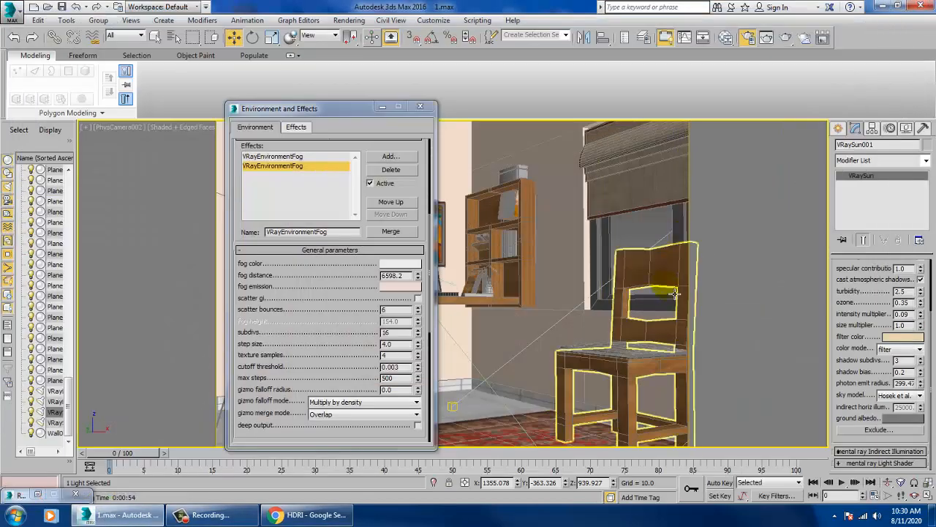
# Step: Select the fog's box gizmo in the perspective view, scale it uniformly to about 67% and rotate it to a tilted orientation
pyautogui.press('p')
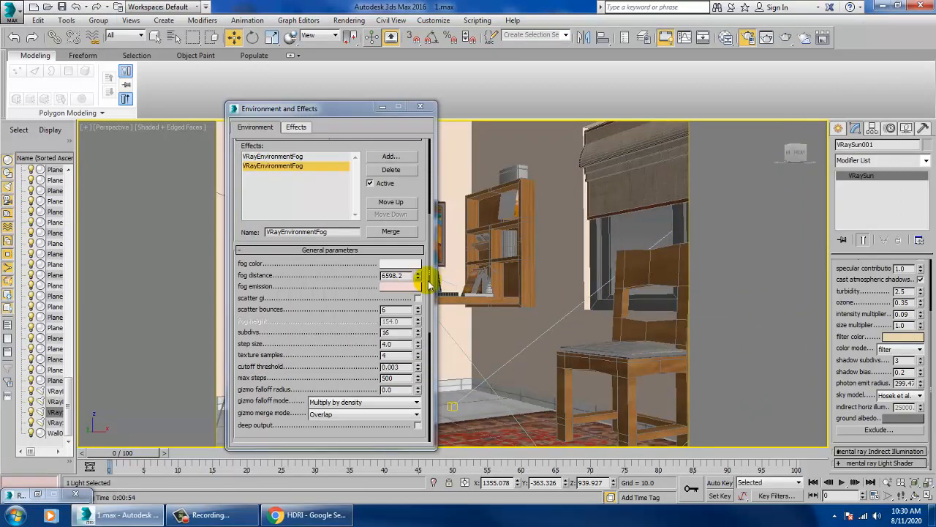
pyautogui.hotkey('alt', 'q')
pyautogui.hotkey('alt', 'q')
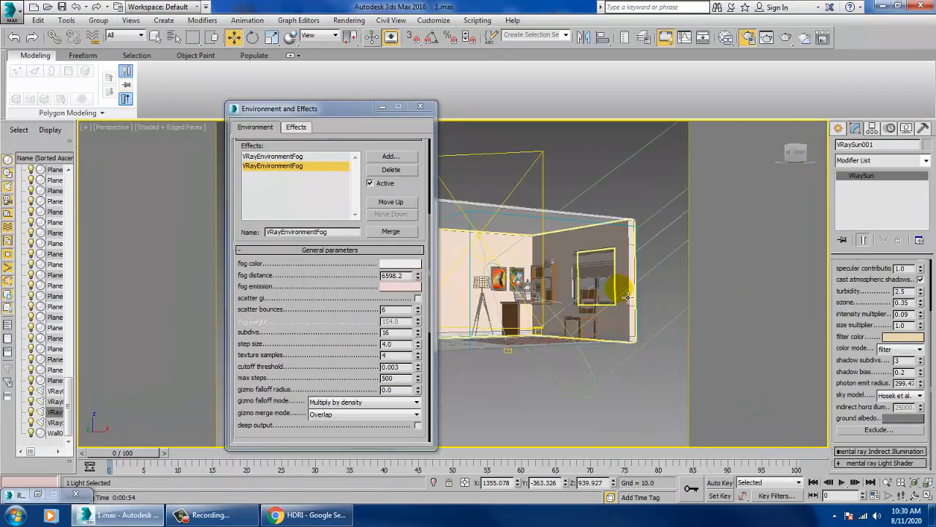
pyautogui.click(636, 236)
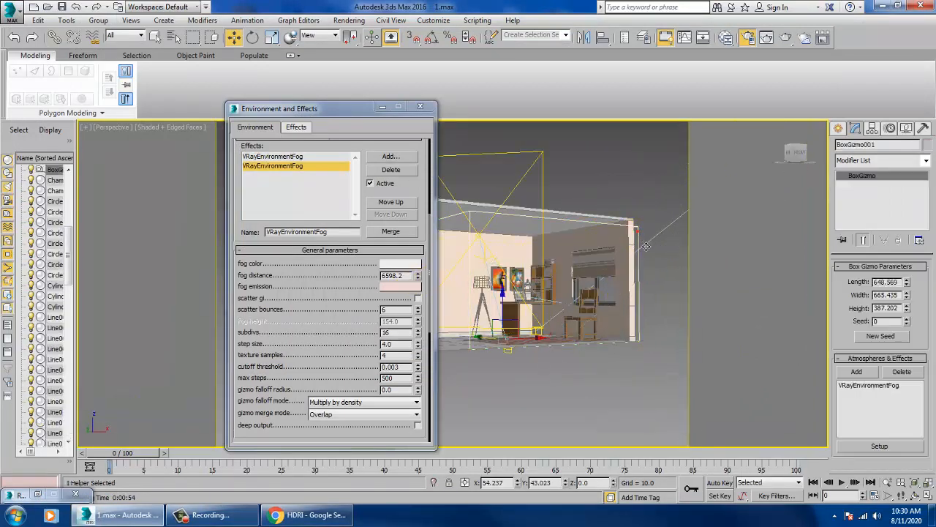
pyautogui.press('r')
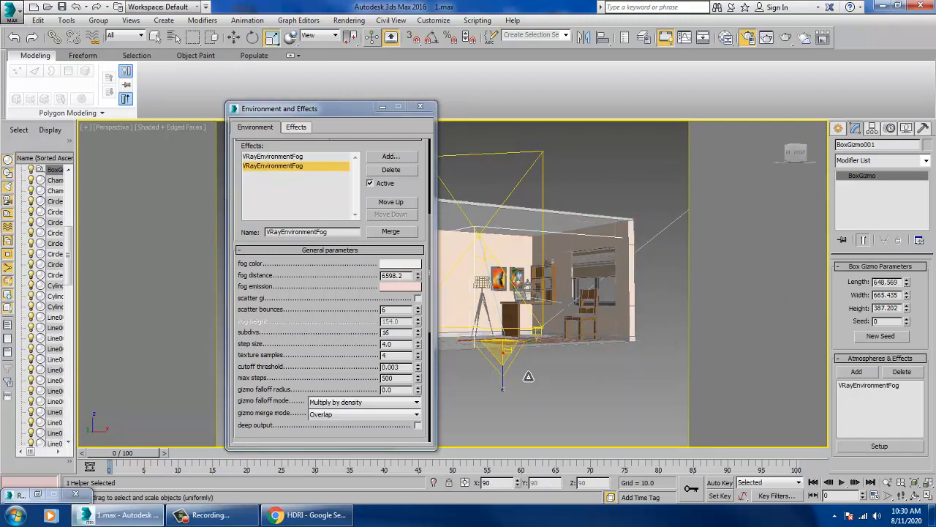
pyautogui.press('e')
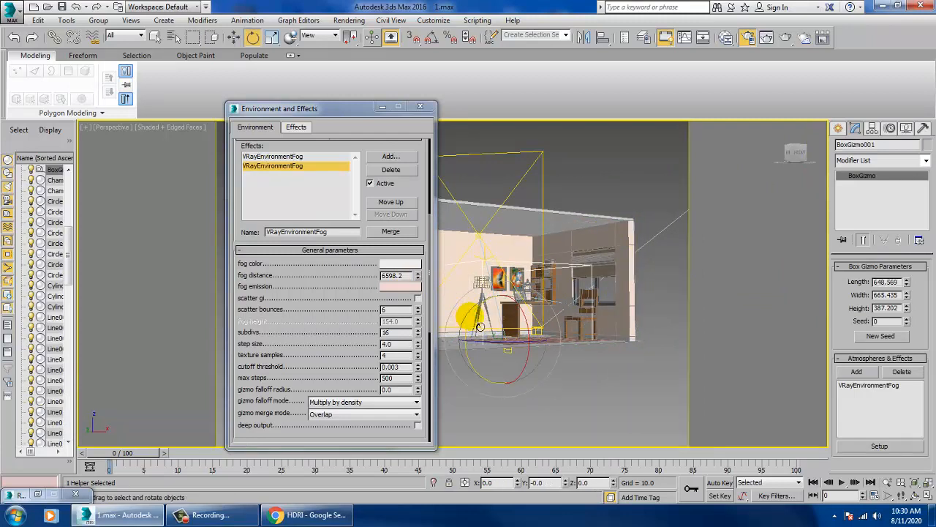
pyautogui.moveTo(470, 319); pyautogui.dragTo(494, 359)
pyautogui.press('r')
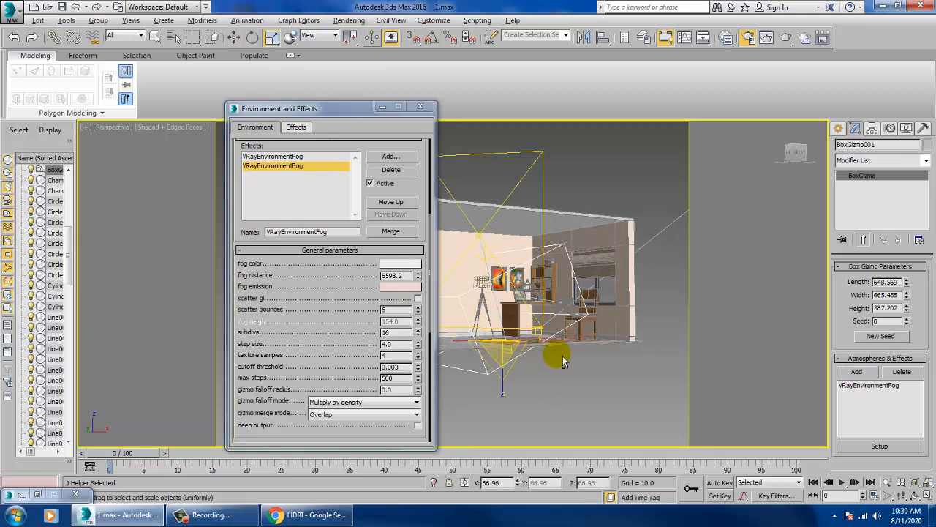
# Step: Move the tilted fog gizmo toward the window side and raise it, to about X 190, Y -107, Z 44
pyautogui.keyDown('alt'); pyautogui.moveTo(564, 361); pyautogui.dragTo(557, 391, button='middle'); pyautogui.keyUp('alt')
pyautogui.press('r')
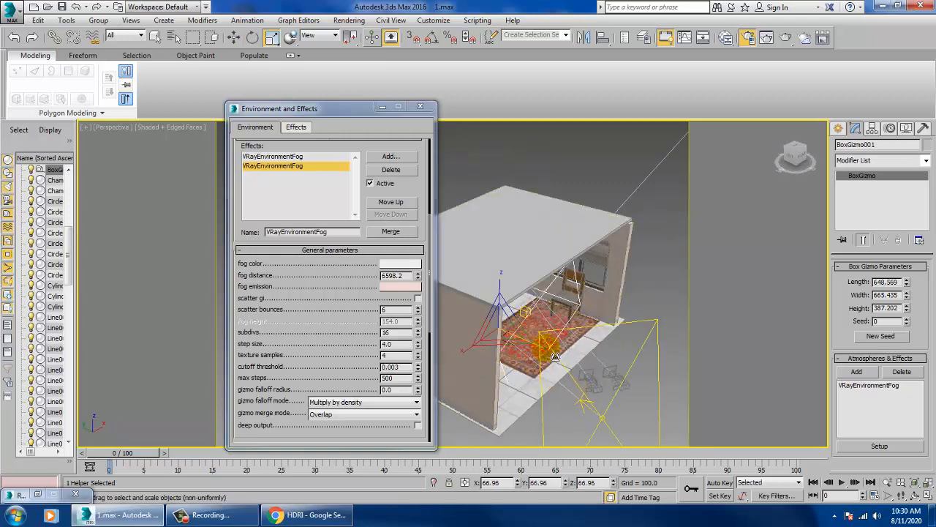
pyautogui.keyDown('alt'); pyautogui.moveTo(538, 351); pyautogui.dragTo(498, 333, button='middle'); pyautogui.keyUp('alt')
pyautogui.press('w')
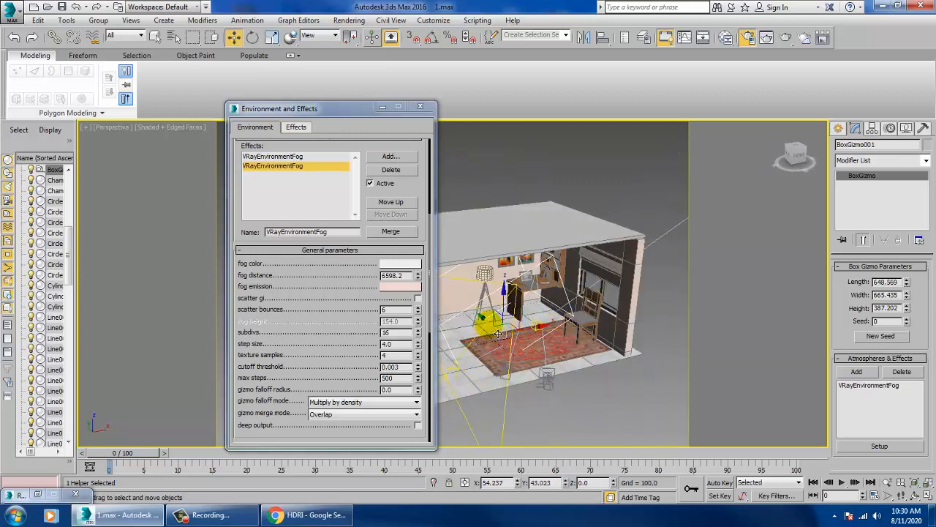
pyautogui.moveTo(505, 334); pyautogui.dragTo(591, 342)
pyautogui.keyDown('alt'); pyautogui.moveTo(591, 341); pyautogui.dragTo(618, 323, button='middle'); pyautogui.keyUp('alt')
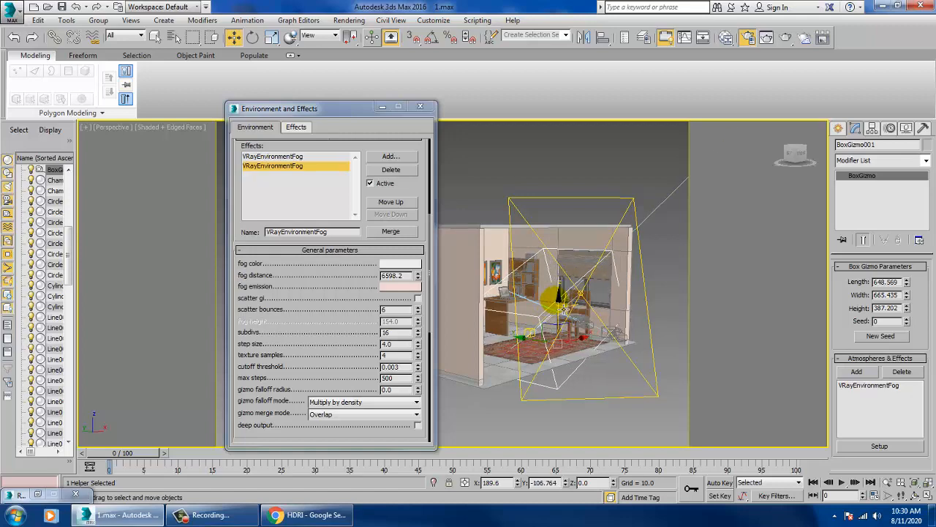
pyautogui.moveTo(565, 310); pyautogui.dragTo(571, 294)
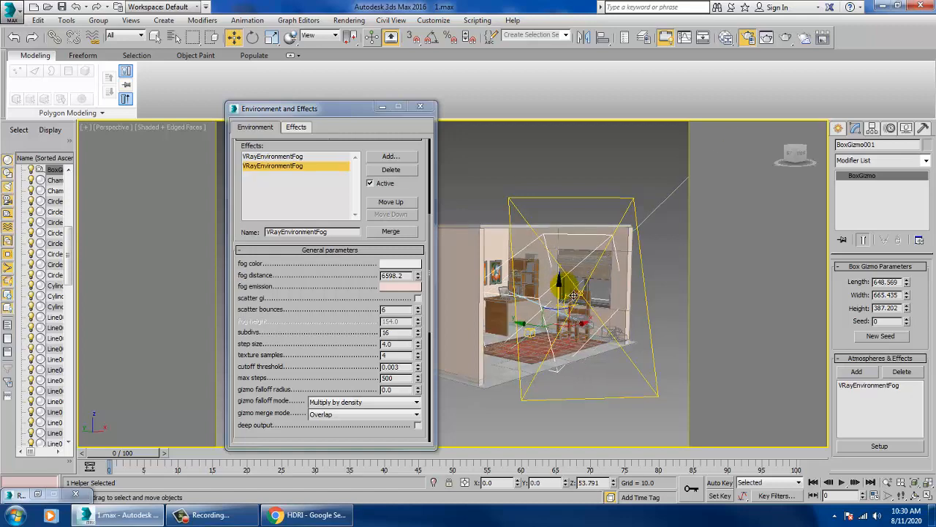
pyautogui.keyDown('alt'); pyautogui.moveTo(594, 302); pyautogui.dragTo(558, 300, button='middle'); pyautogui.keyUp('alt')
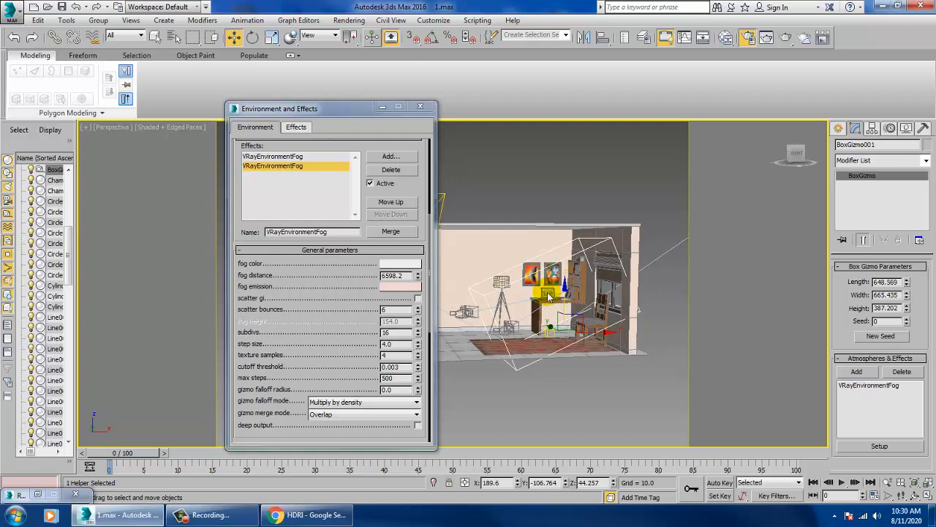
# Step: Return to the PhysCamera002 view, render a test with the repositioned fog gizmo and close the frame buffer
pyautogui.press('c')
pyautogui.doubleClick(445, 181)
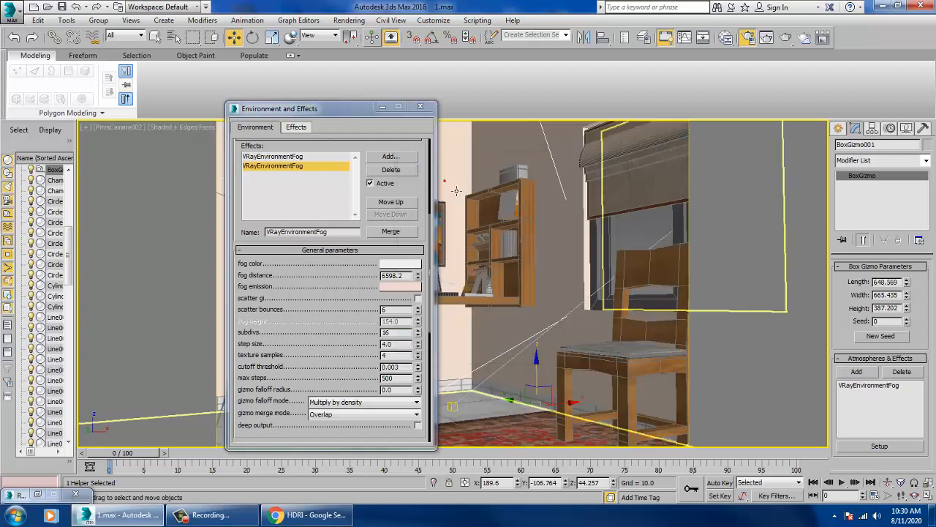
pyautogui.click(349, 19)
pyautogui.click(358, 35)
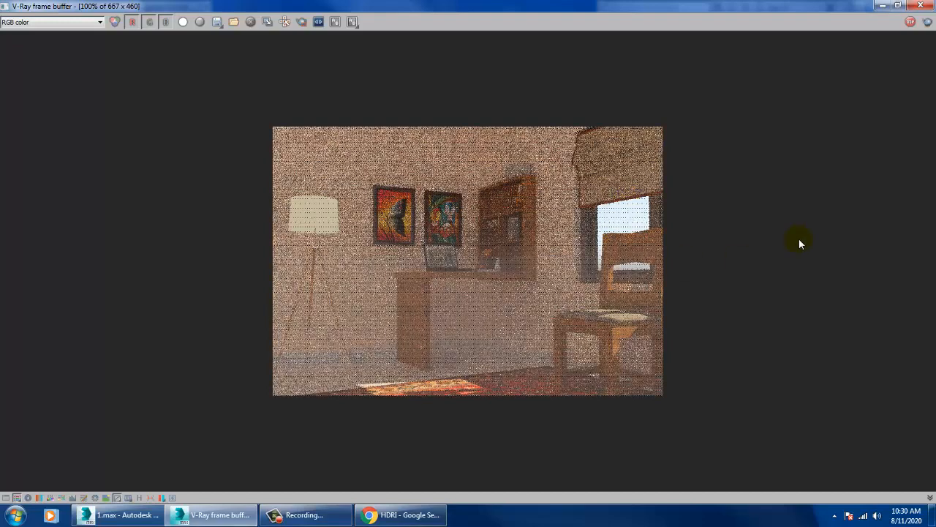
pyautogui.click(900, 6)
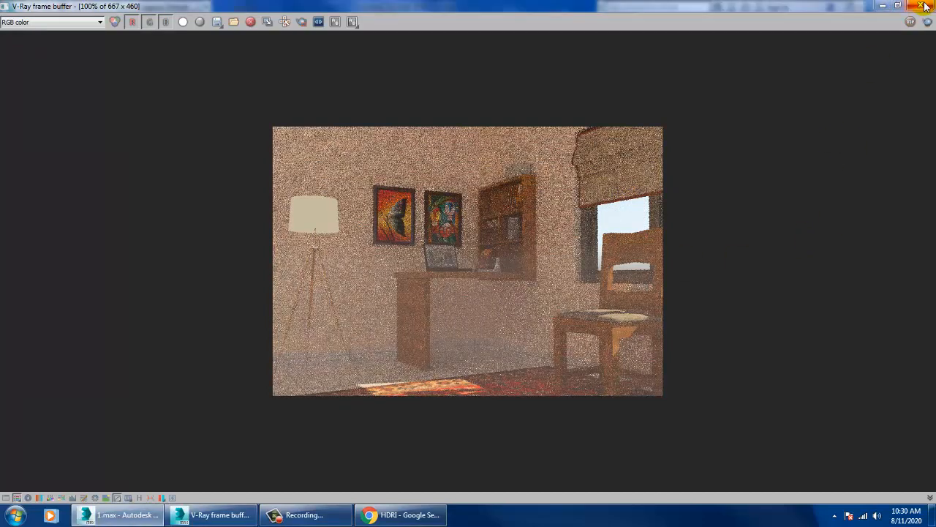
# Step: Set the first VRayEnvironmentFog's emission colour to peach (red 210, green 165, blue 142)
pyautogui.click(300, 157)
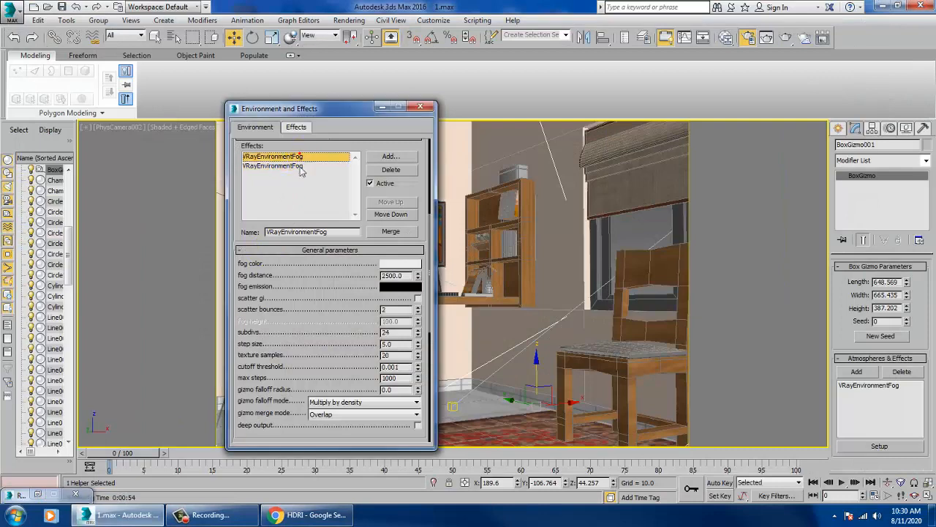
pyautogui.click(401, 287)
pyautogui.click(245, 113)
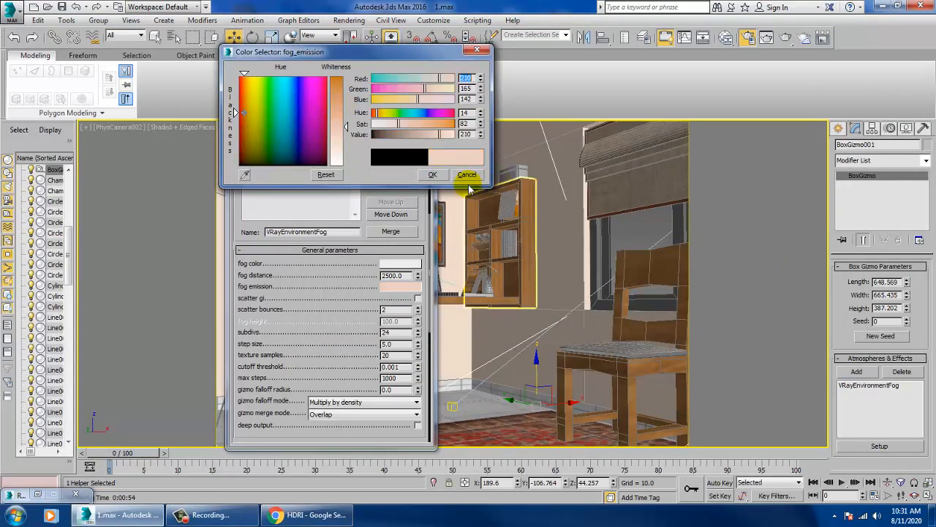
pyautogui.click(432, 174)
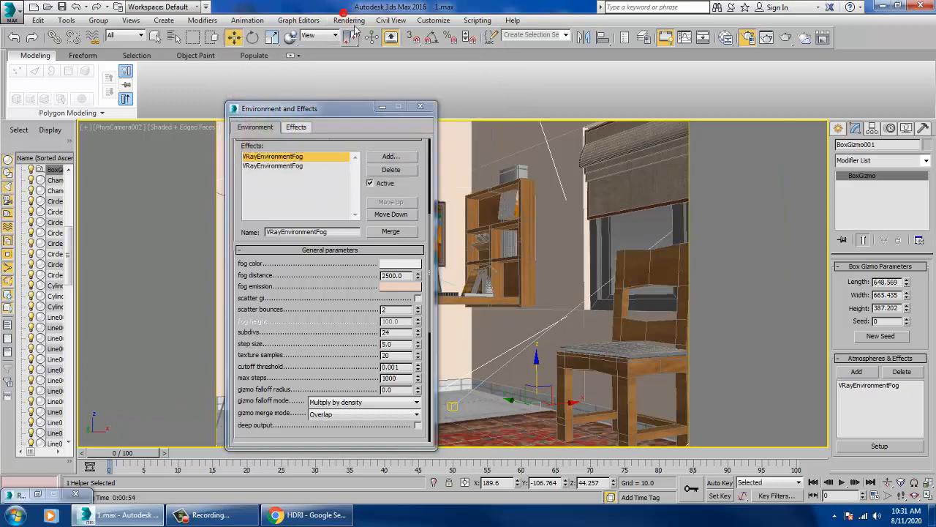
# Step: Render a test of the room with the first fog's peach emission, then stop it and close the frame buffer
pyautogui.click(348, 20)
pyautogui.click(358, 33)
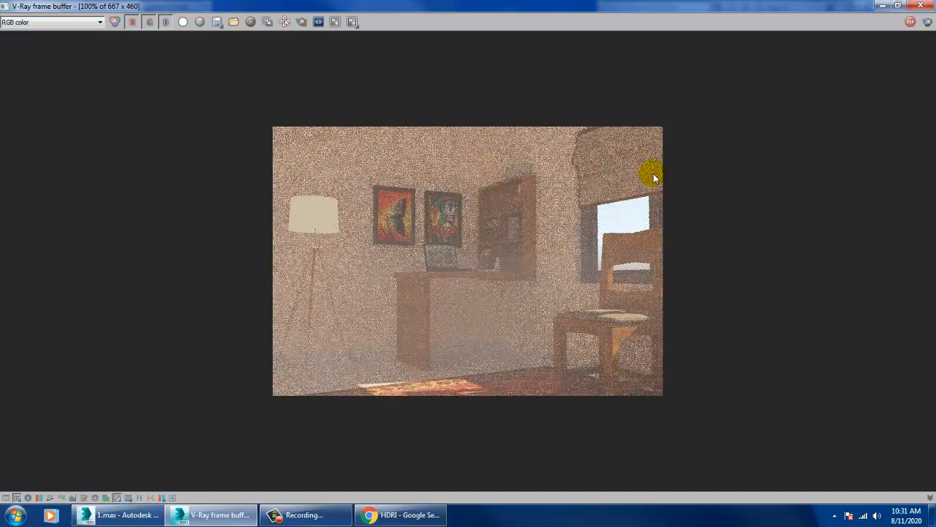
pyautogui.press('Escape')
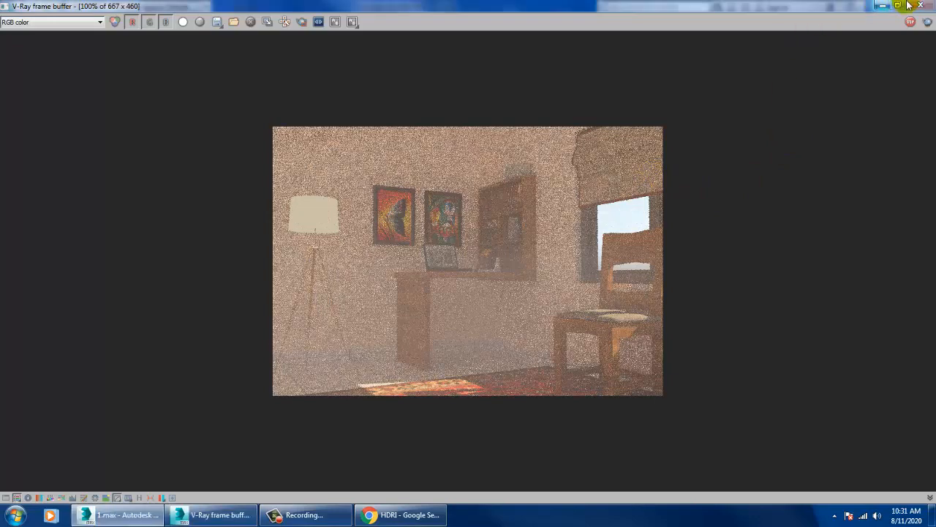
pyautogui.click(922, 5)
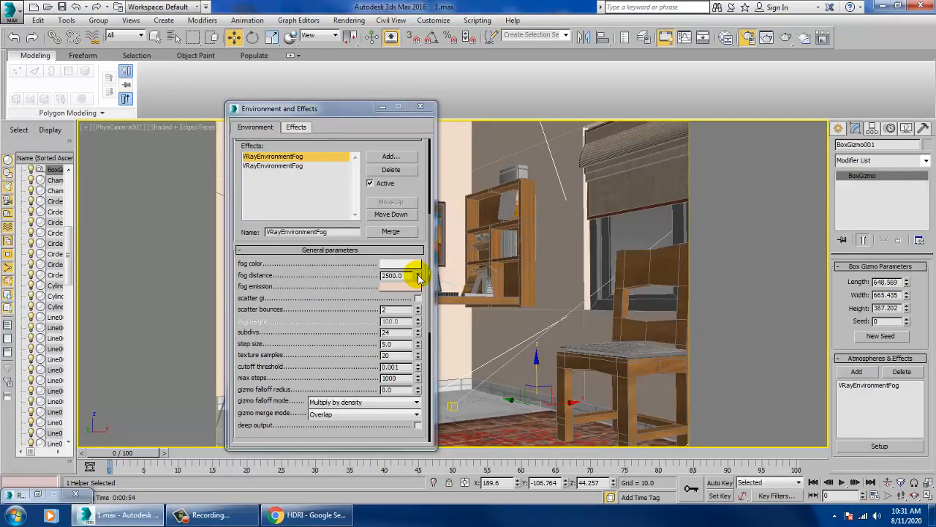
# Step: Raise the first environment fog's distance to 6450
pyautogui.moveTo(419, 277); pyautogui.dragTo(420, 269)
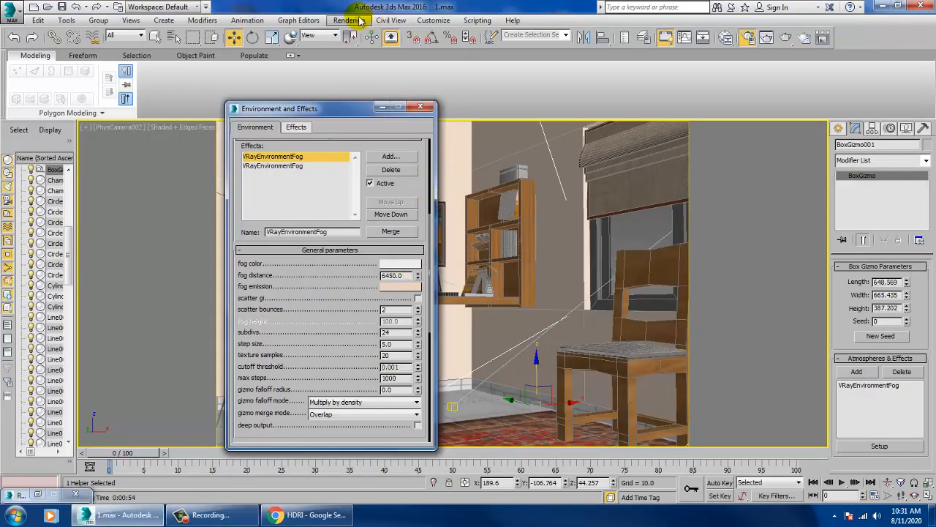
# Step: Render a test of the room with the first fog's raised distance, inspect the desk area up close and close the frame buffer
pyautogui.click(358, 21)
pyautogui.click(512, 34)
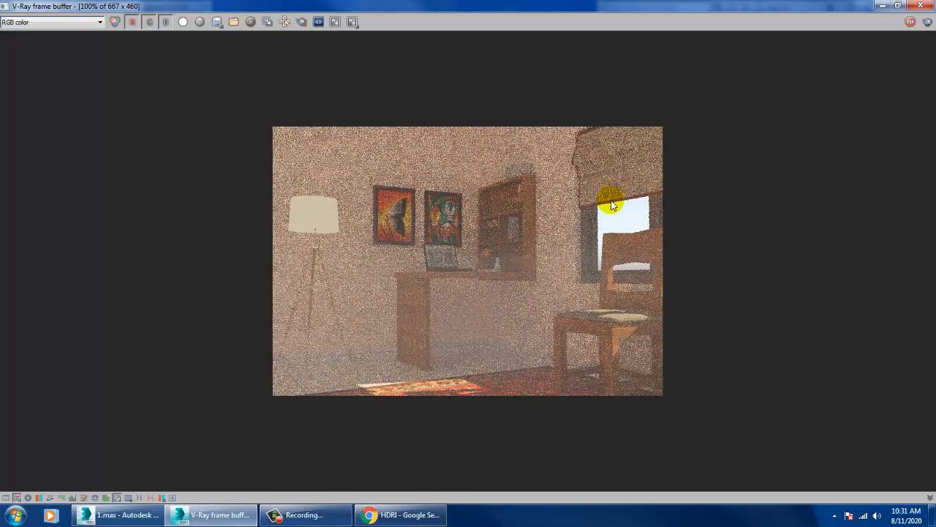
pyautogui.scroll(2, 463, 254)
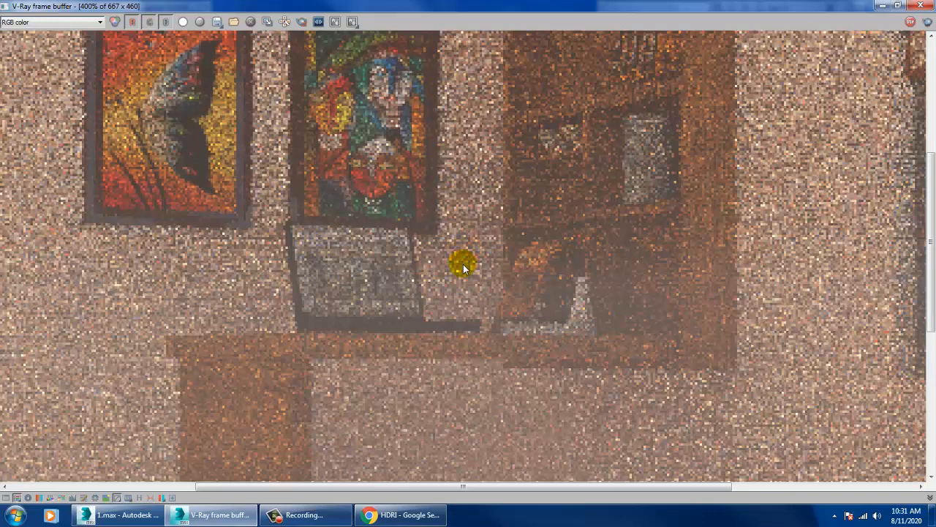
pyautogui.scroll(-4, 463, 265)
pyautogui.scroll(2, 464, 265)
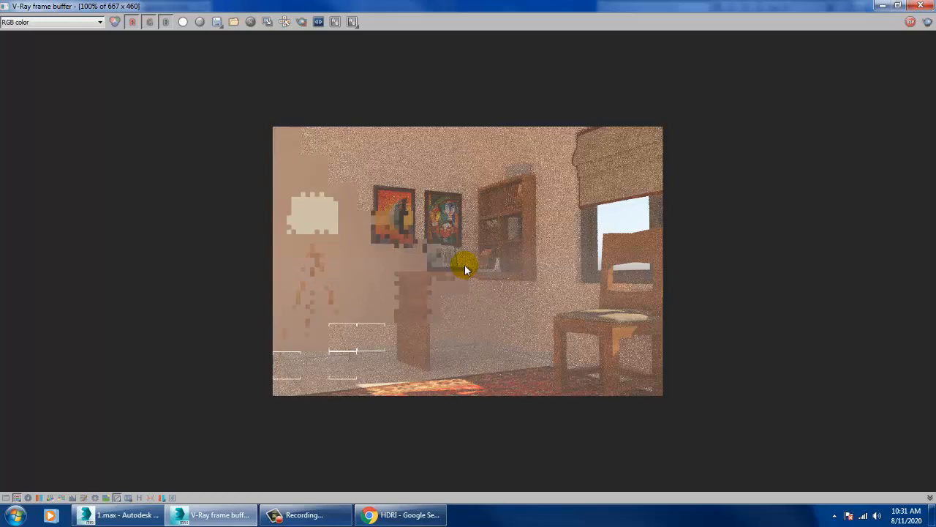
pyautogui.click(920, 6)
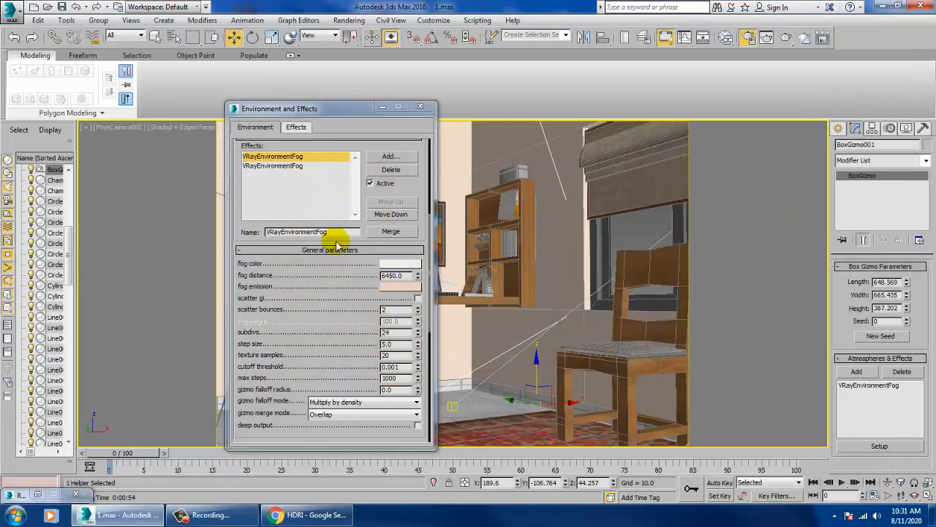
# Step: Raise the fog distance to 14577 for the first environment fog and to 14516.039 for the second
pyautogui.click(301, 167)
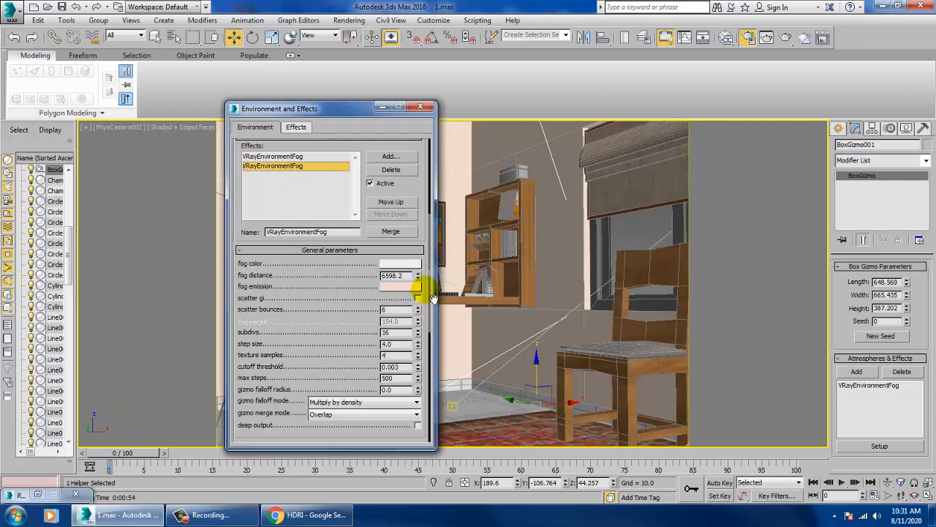
pyautogui.click(289, 156)
pyautogui.moveTo(418, 276); pyautogui.dragTo(419, 271)
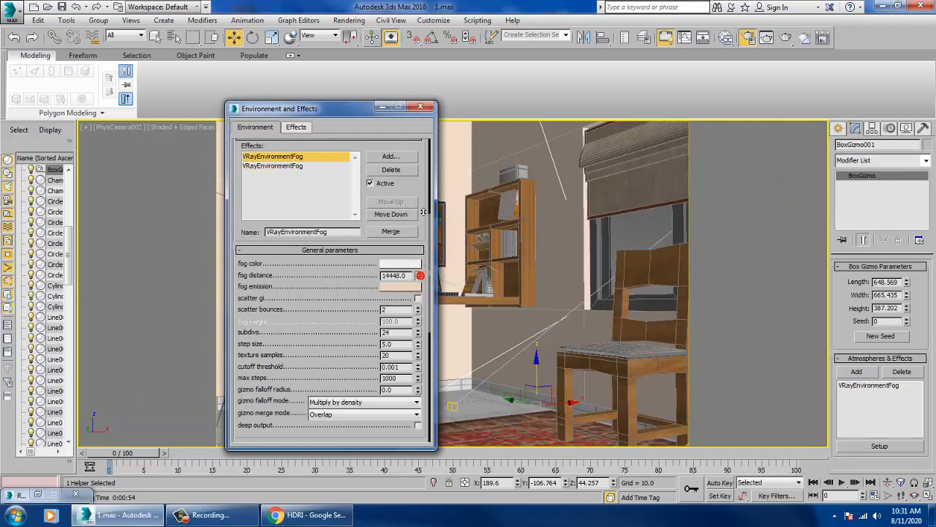
# Step: Render a test with the larger distances on both fogs, check the image up close and close the frame buffer
pyautogui.click(349, 19)
pyautogui.click(359, 29)
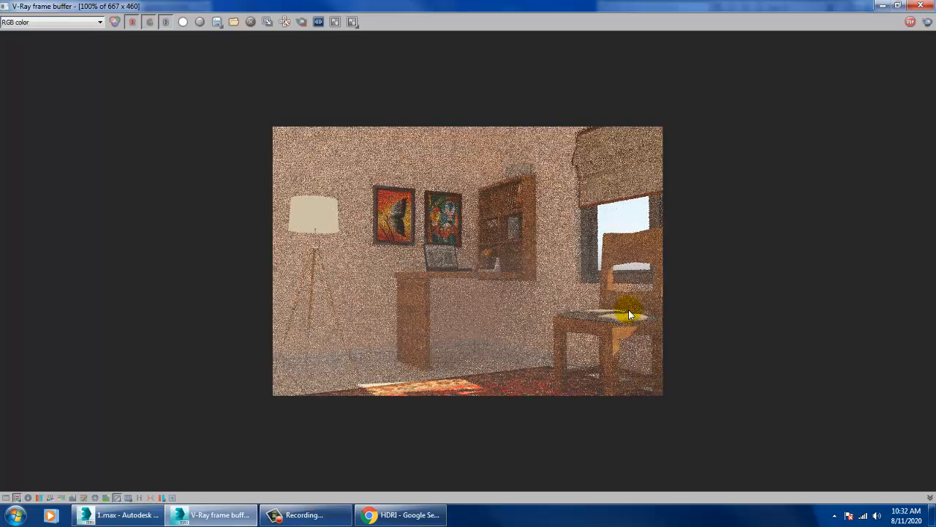
pyautogui.scroll(1, 622, 335)
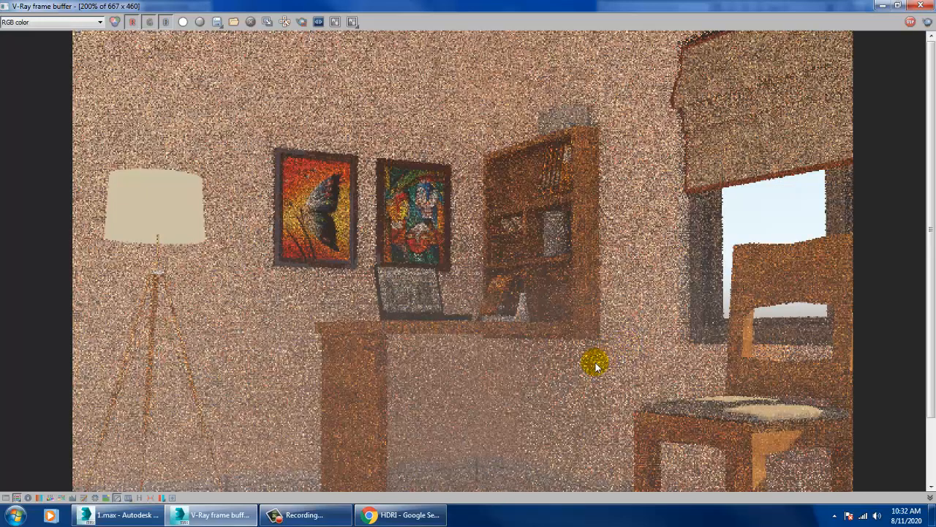
pyautogui.scroll(-1, 593, 368)
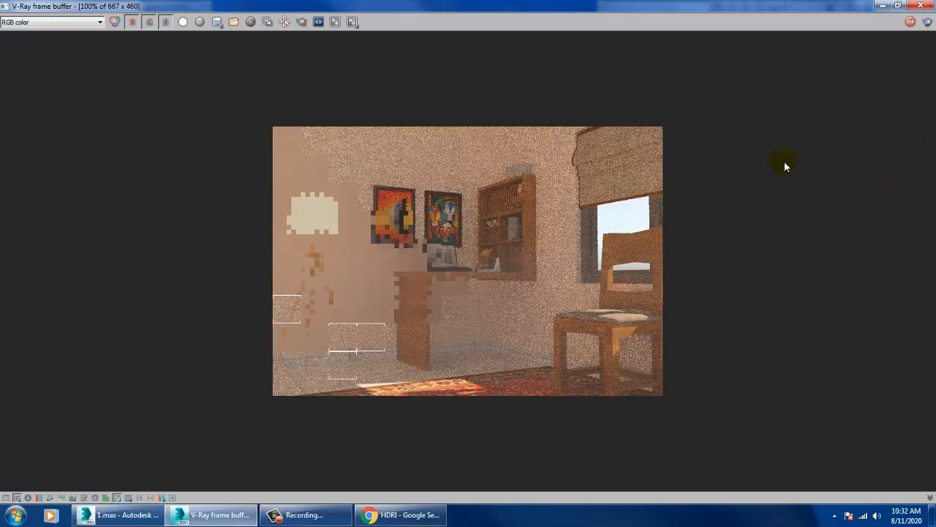
pyautogui.click(920, 5)
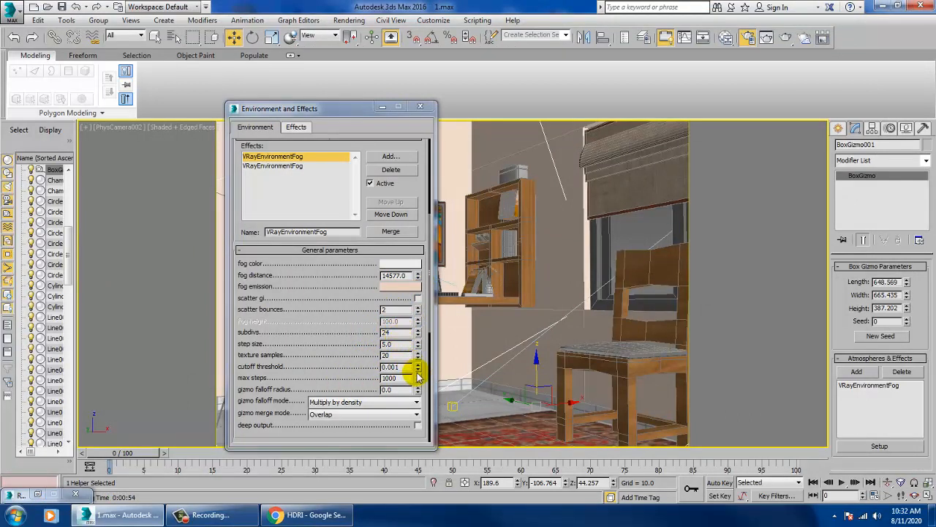
# Step: Set the second VRayEnvironmentFog's max steps to 1000
pyautogui.click(275, 167)
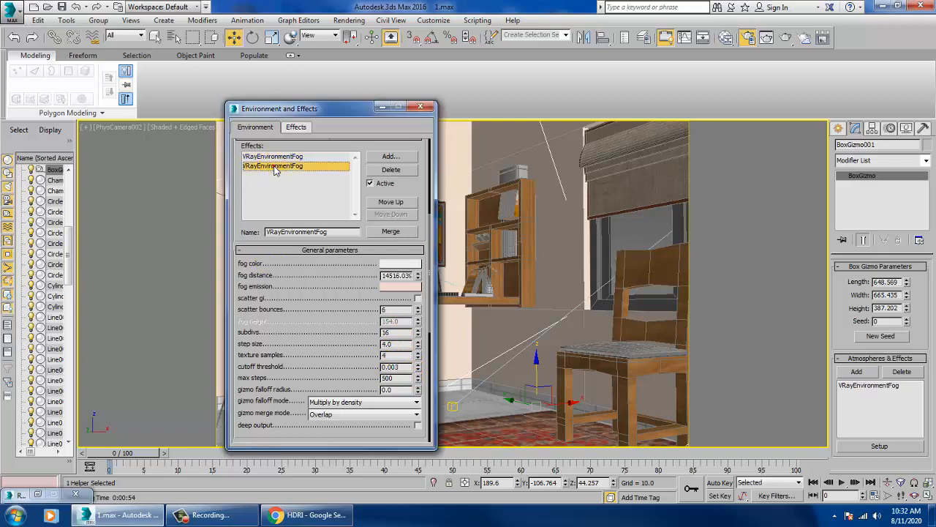
pyautogui.doubleClick(398, 377)
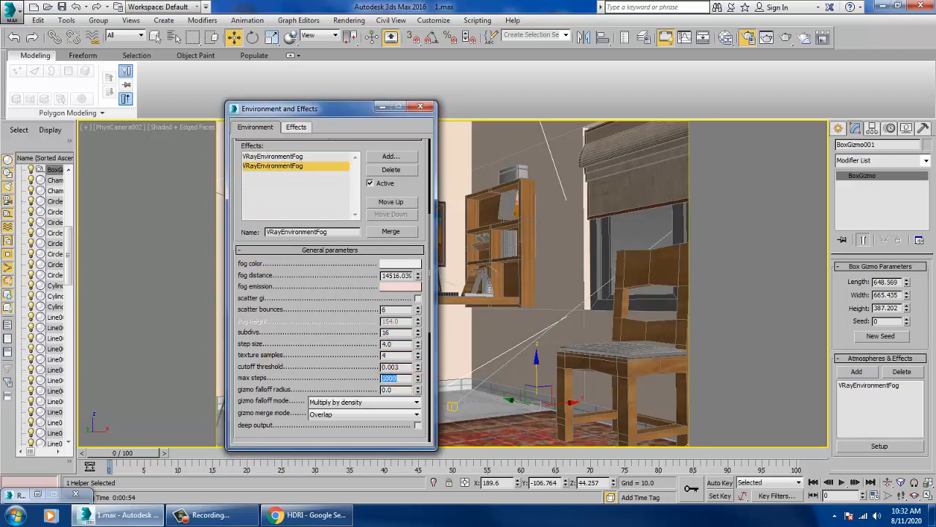
# Step: Render a test with the second fog's new max steps, close the frame buffer and move the Environment and Effects dialog off the room view
pyautogui.click(350, 20)
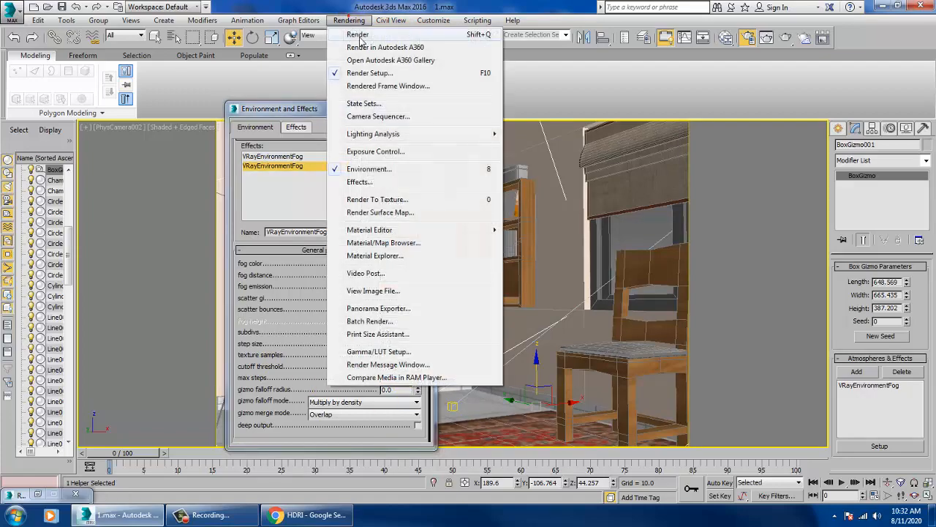
pyautogui.click(358, 35)
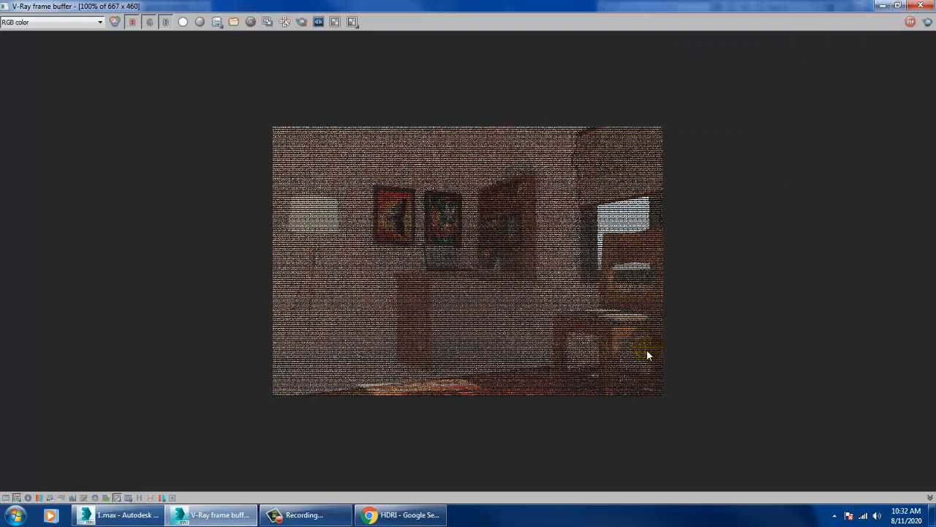
pyautogui.scroll(1, 549, 351)
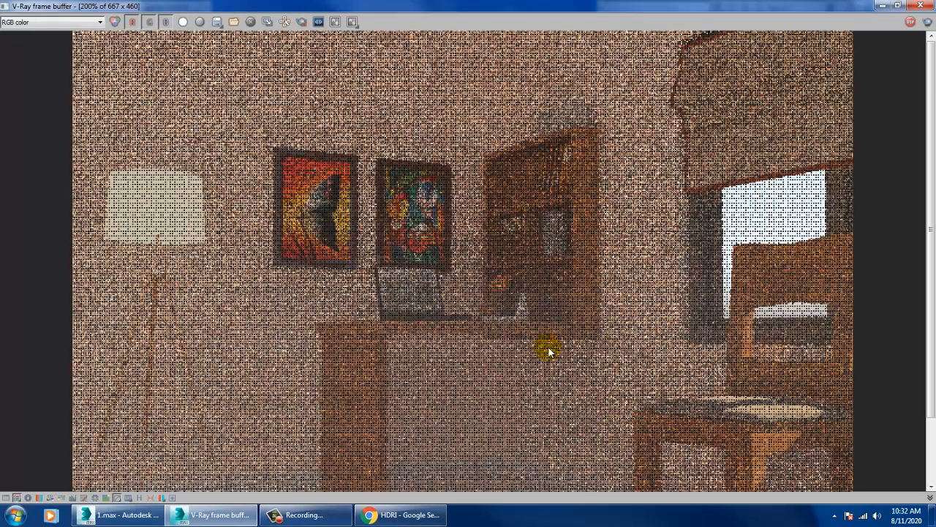
pyautogui.scroll(-1, 549, 350)
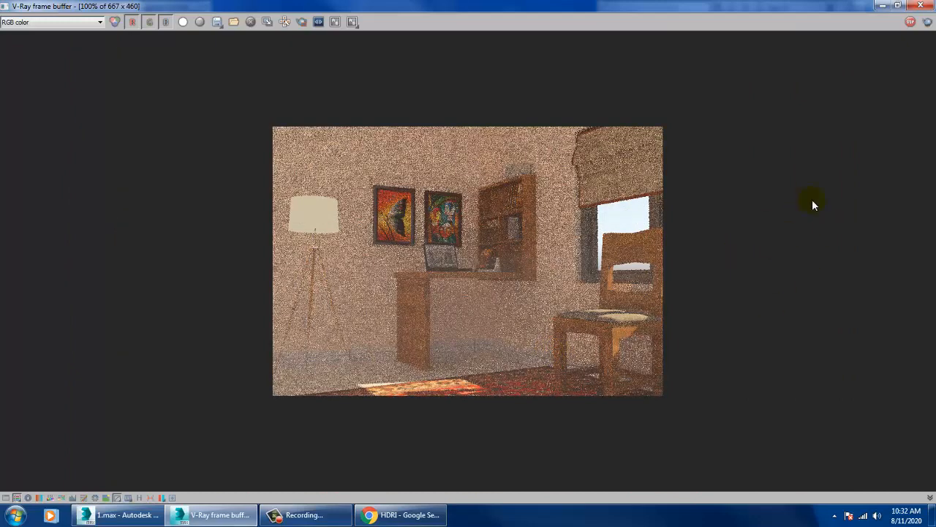
pyautogui.click(920, 6)
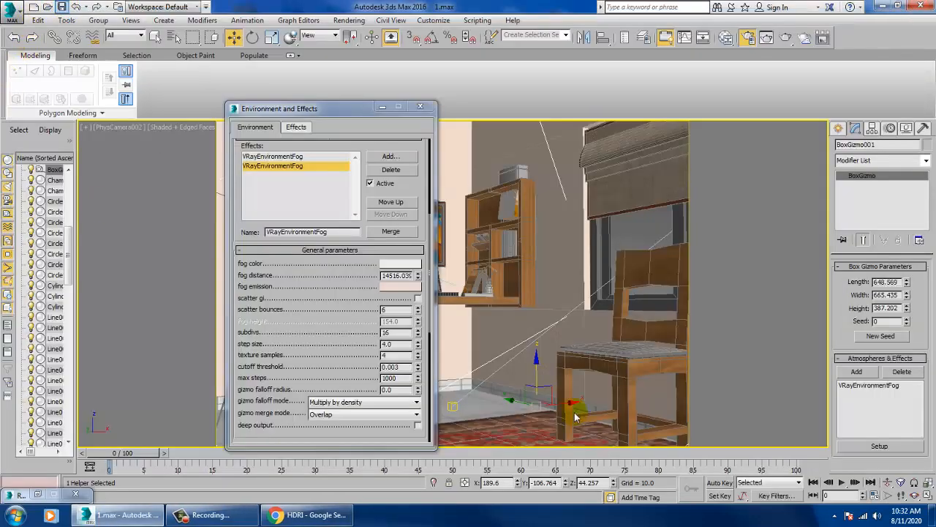
pyautogui.moveTo(338, 107)
pyautogui.mouseDown()
pyautogui.moveTo(229, 27)
pyautogui.moveTo(218, 88)
pyautogui.mouseUp()
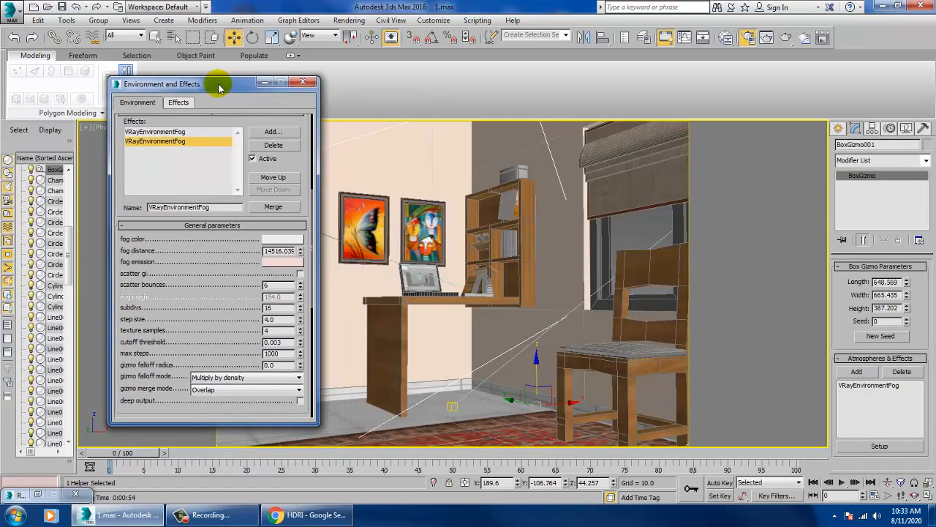